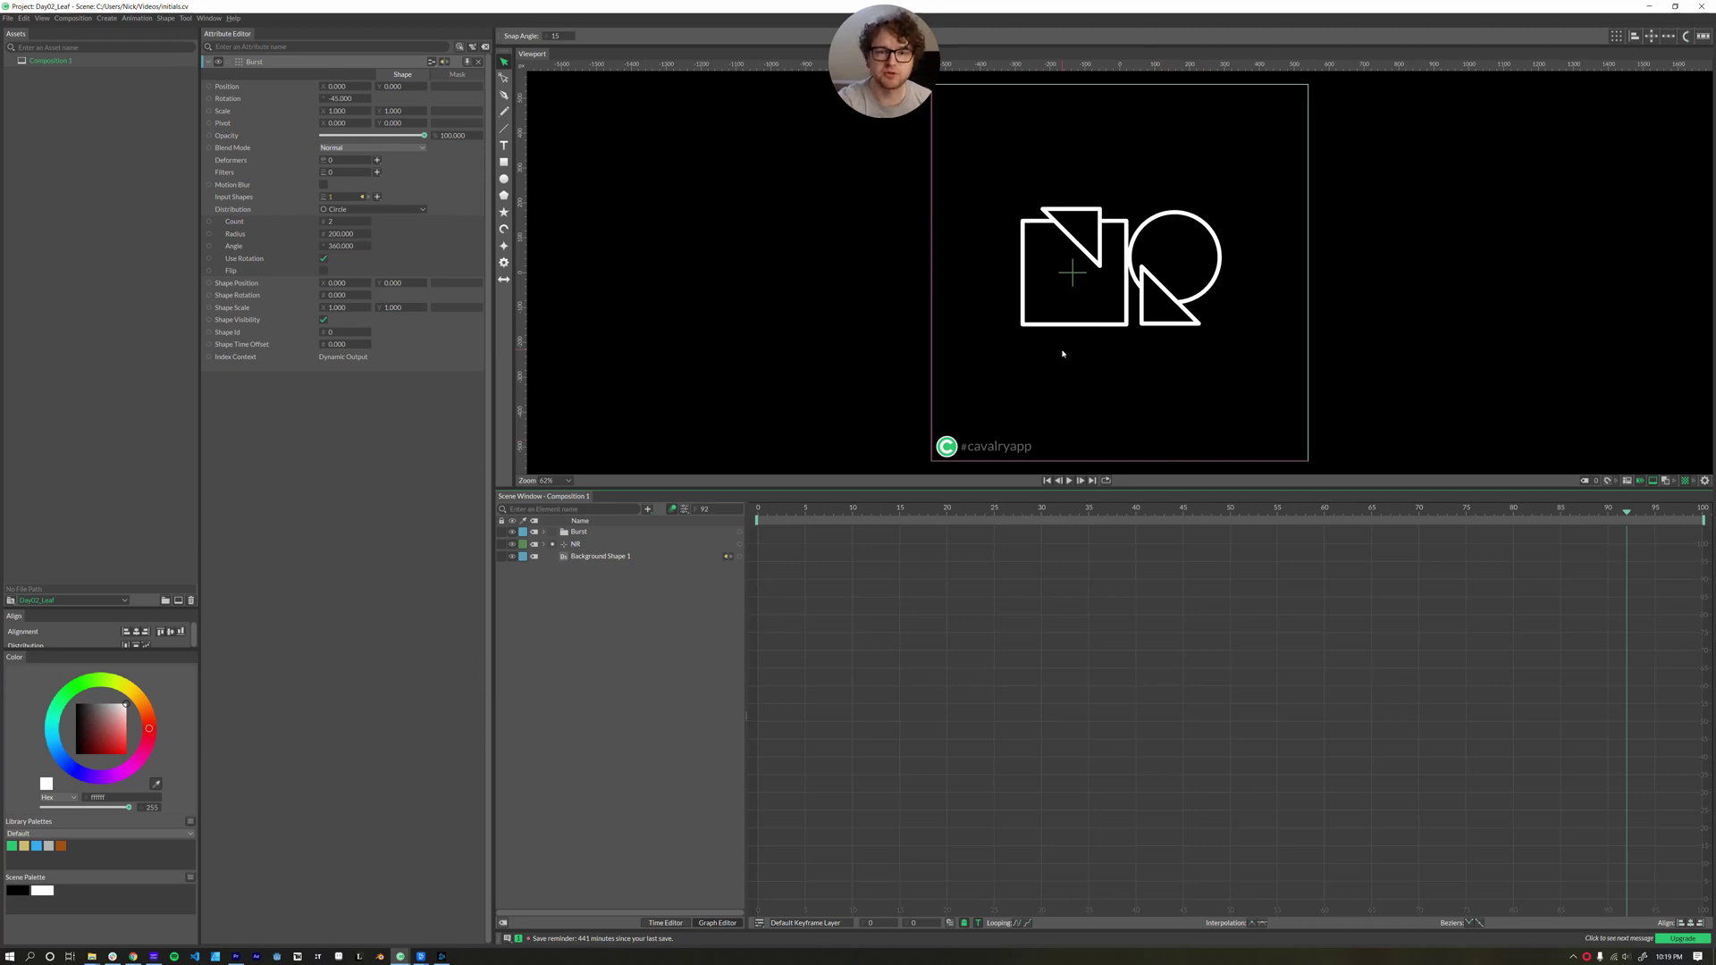
Preview the animation's opening up to frame 9, expand the NR group and select N Square
{"action": "left_click_drag", "start_coordinate": [767, 513], "coordinate": [756, 513]}
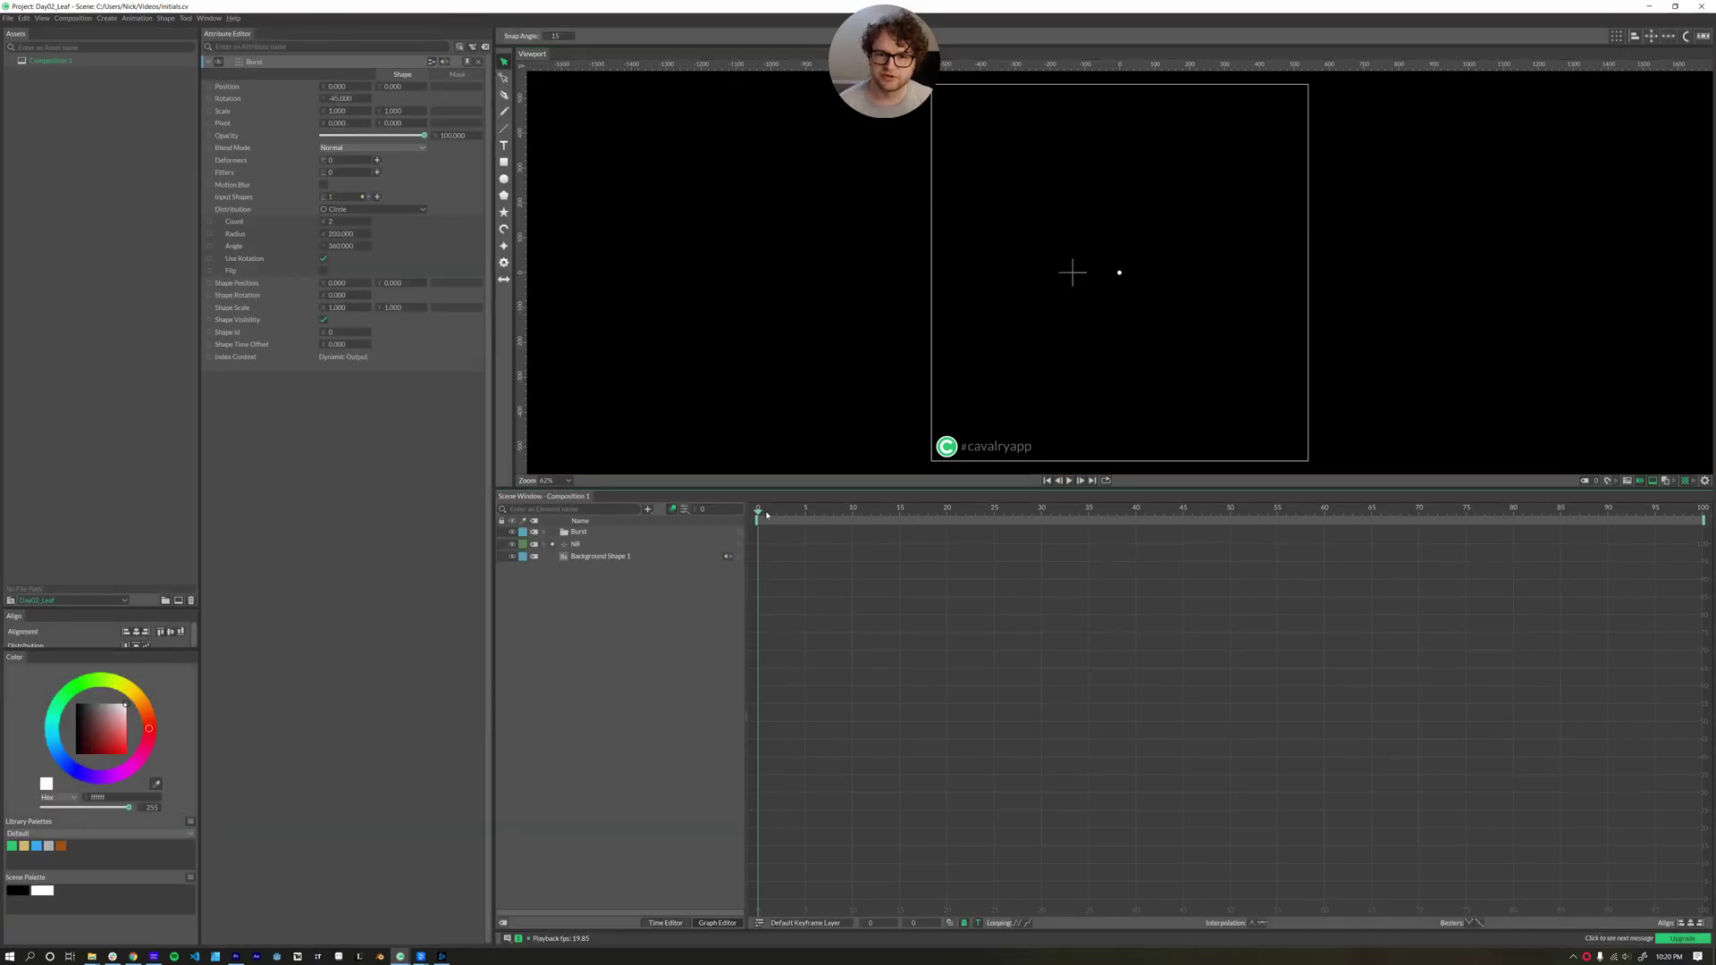
{"action": "left_click_drag", "start_coordinate": [766, 515], "coordinate": [849, 526]}
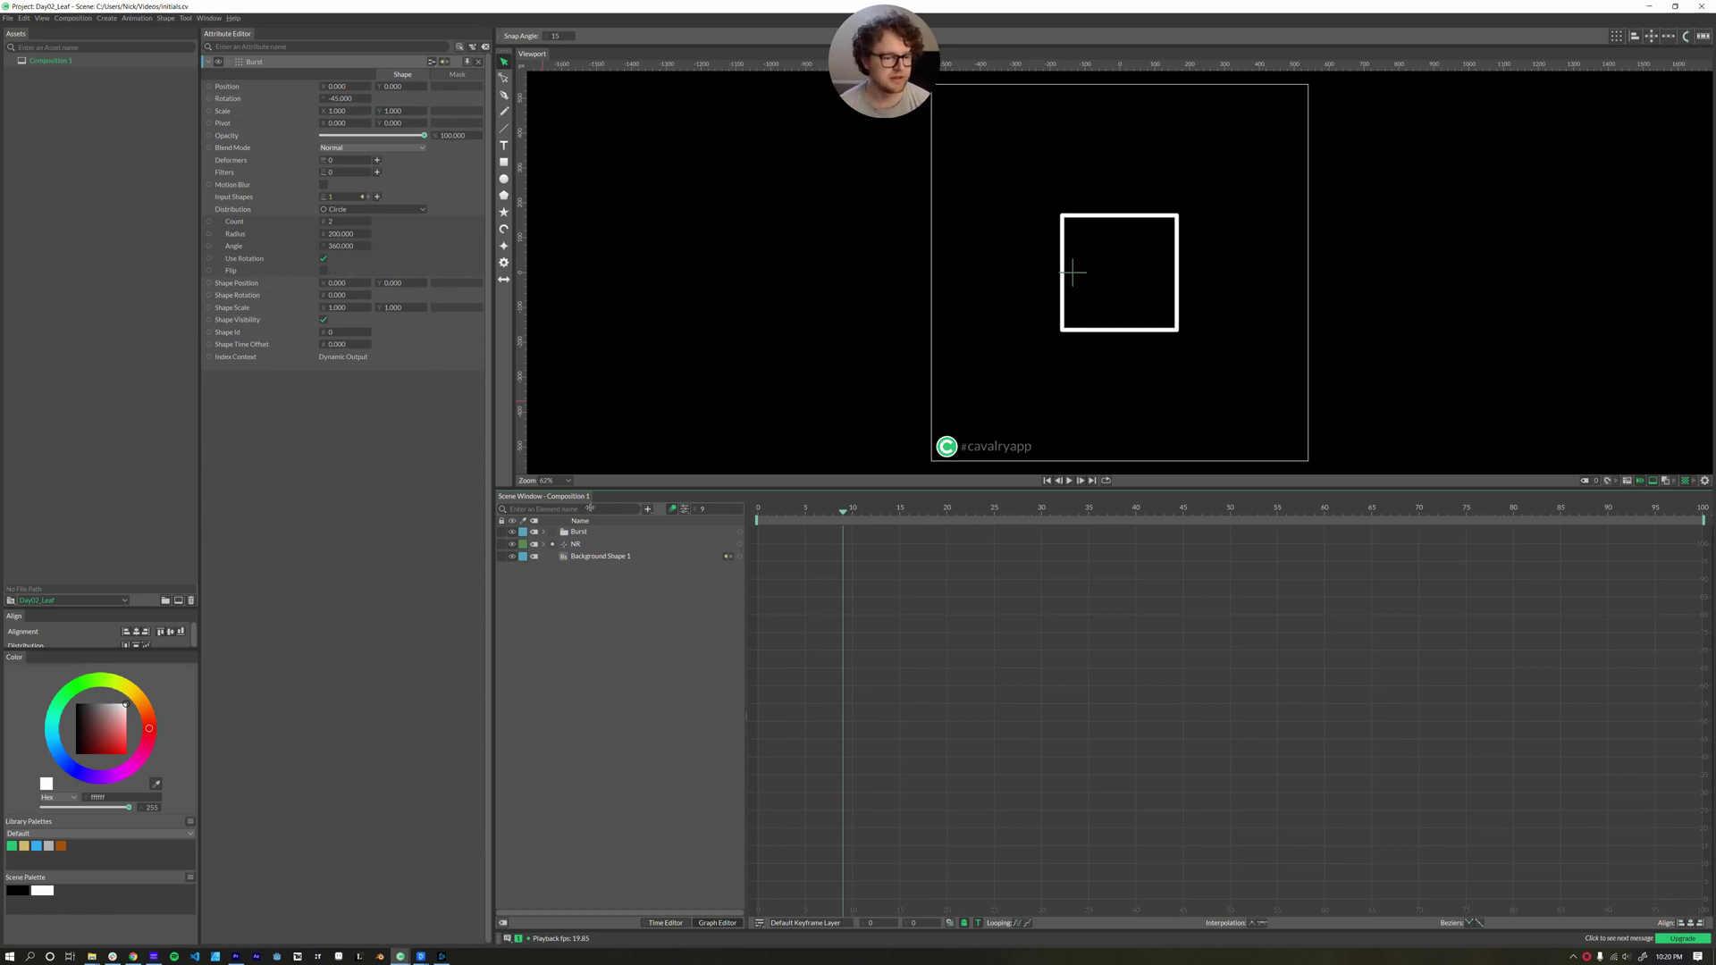
{"action": "left_click", "coordinate": [543, 544]}
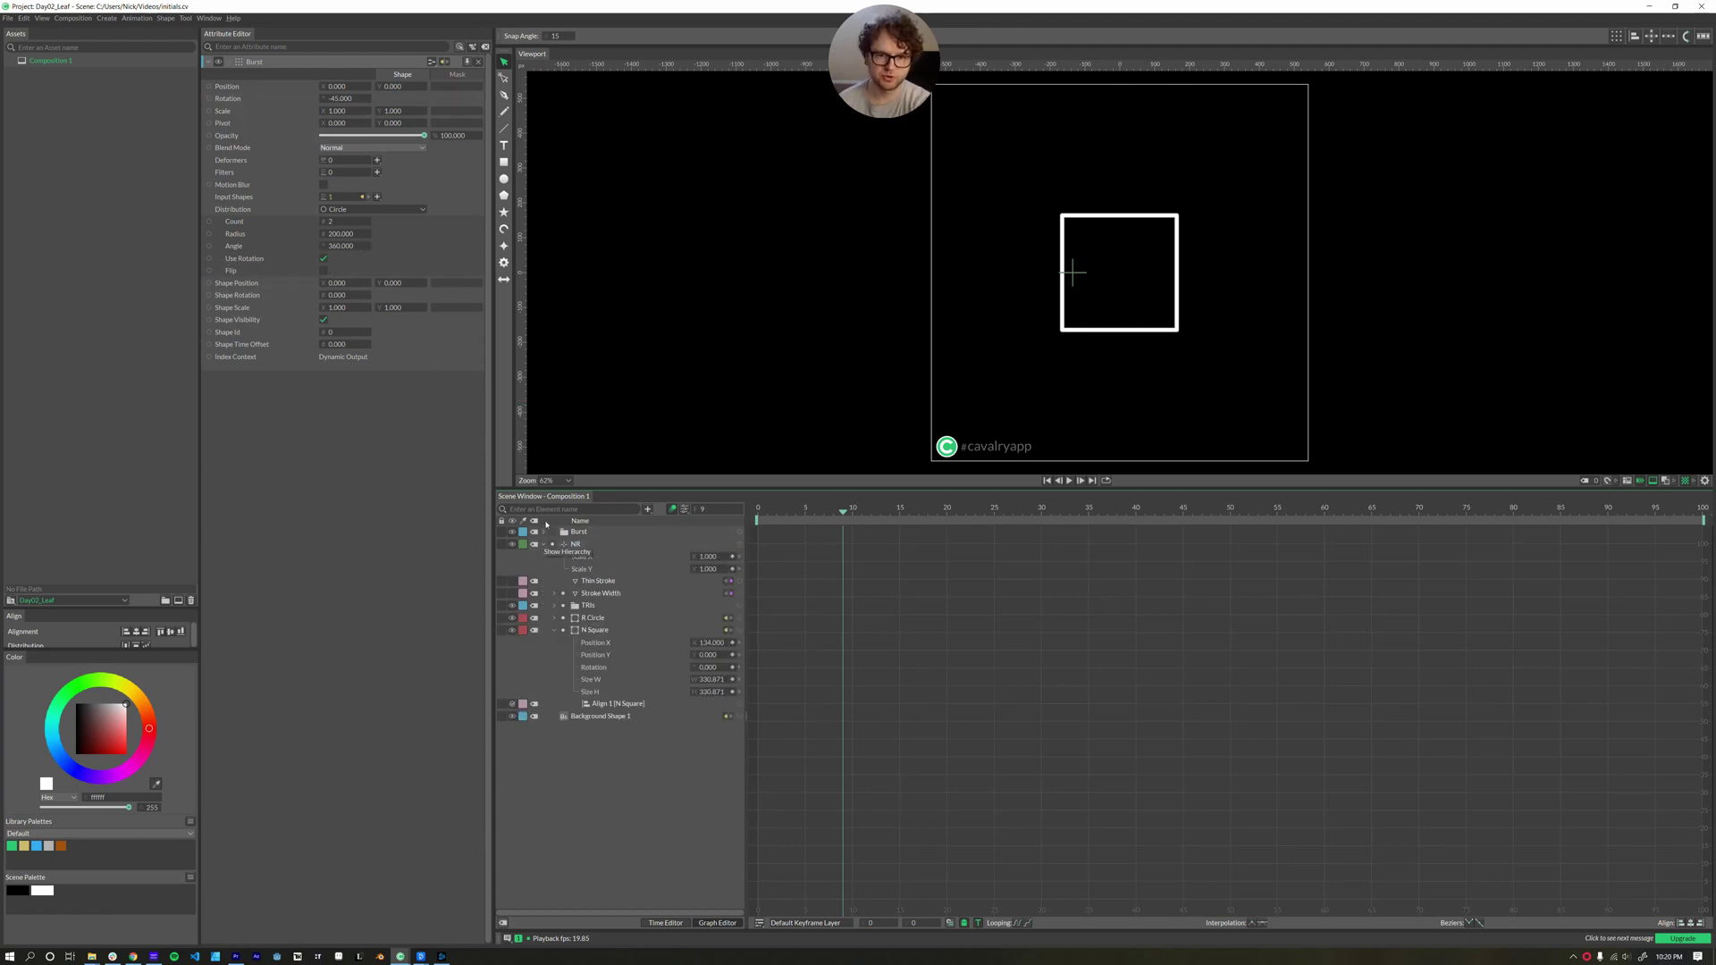
{"action": "left_click", "coordinate": [595, 631]}
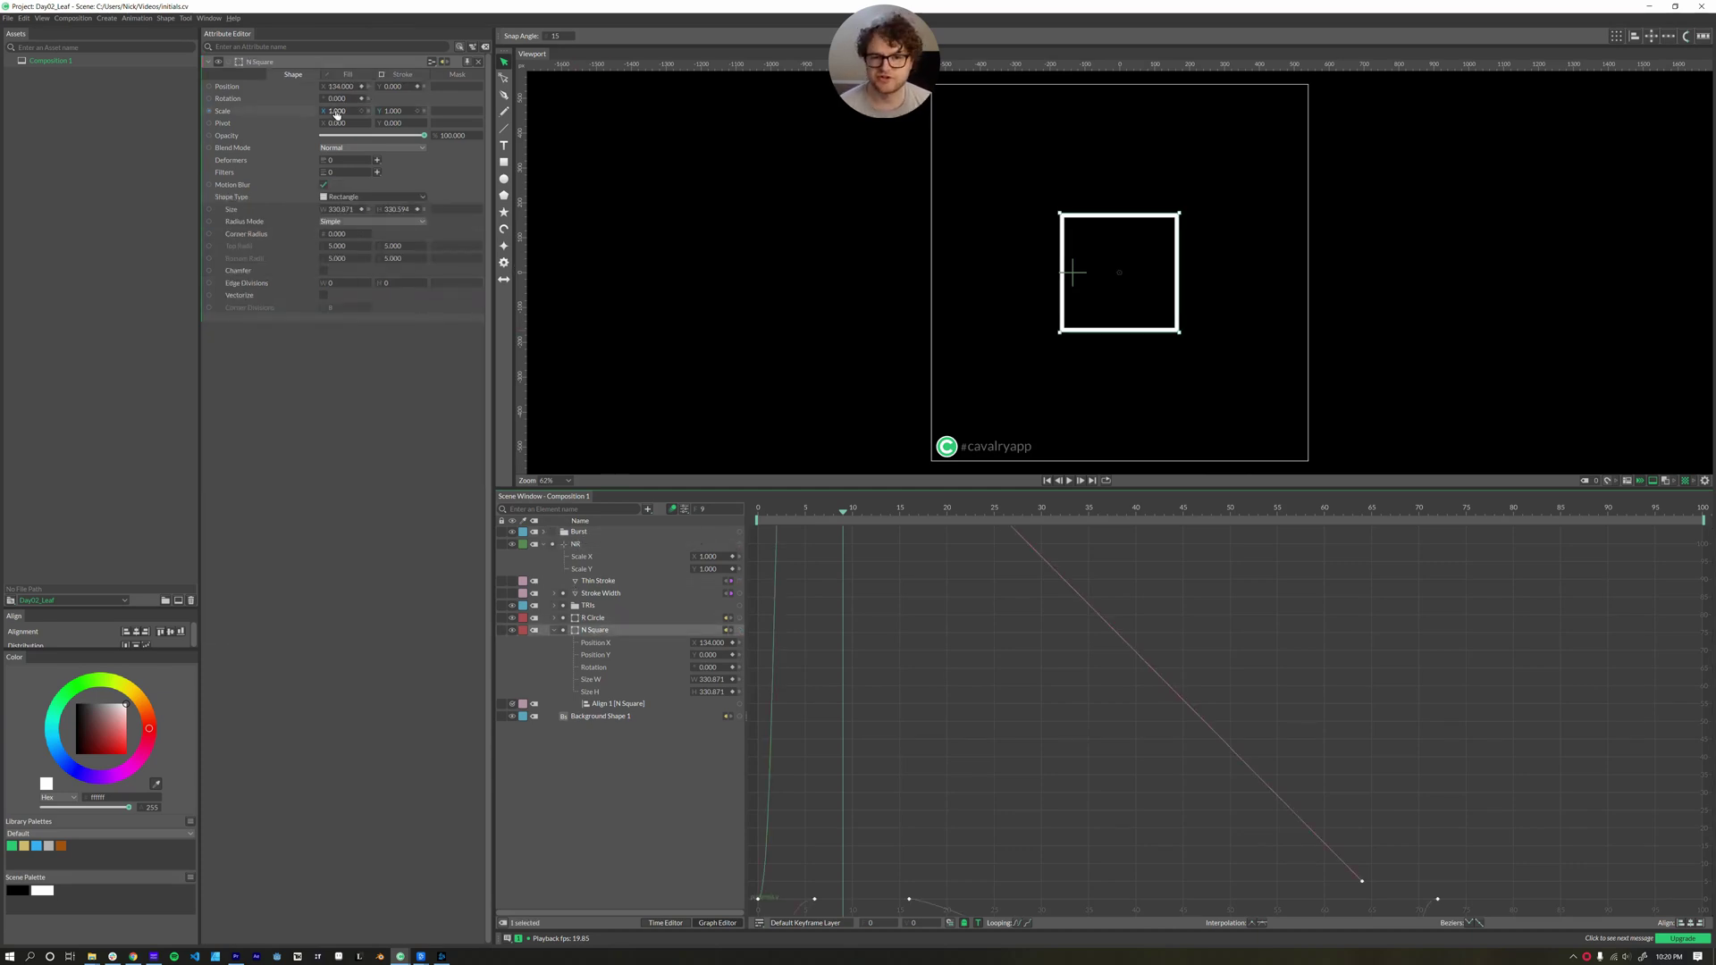
Try stretching N Square's scale to about 3.04 horizontally and 1.37 vertically, and undo both changes
{"action": "left_click_drag", "start_coordinate": [337, 114], "coordinate": [452, 121]}
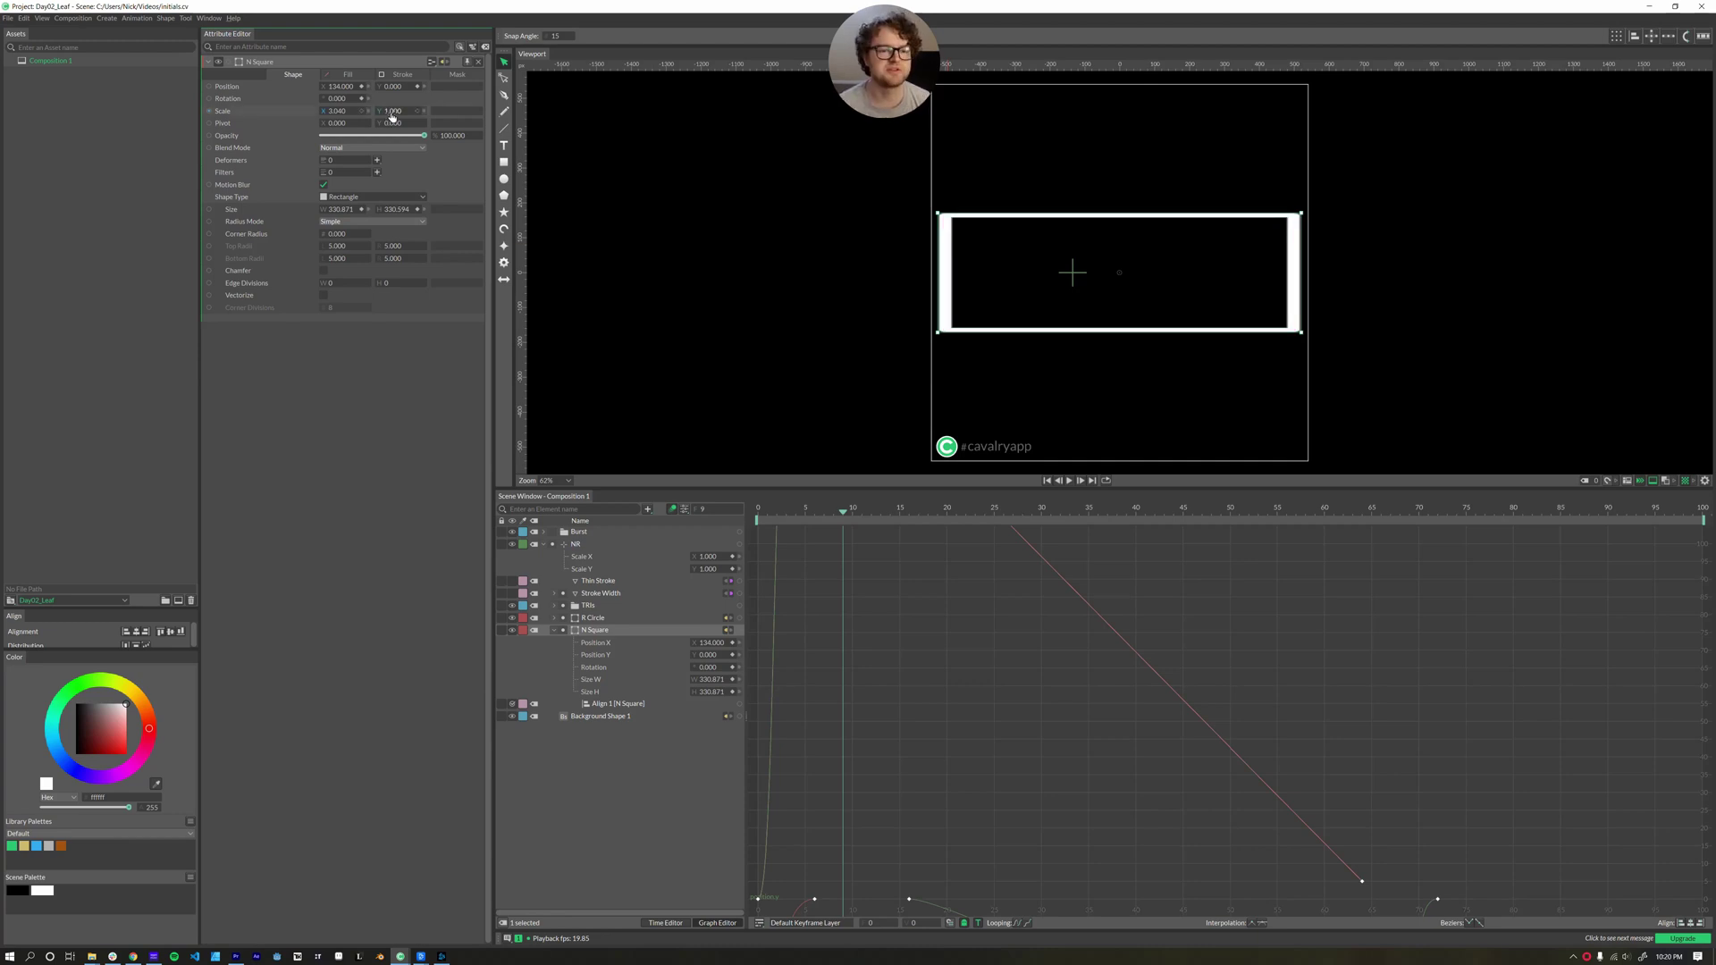
{"action": "mouse_move", "coordinate": [393, 111]}
{"action": "left_mouse_down"}
{"action": "mouse_move", "coordinate": [352, 126]}
{"action": "mouse_move", "coordinate": [413, 130]}
{"action": "left_mouse_up"}
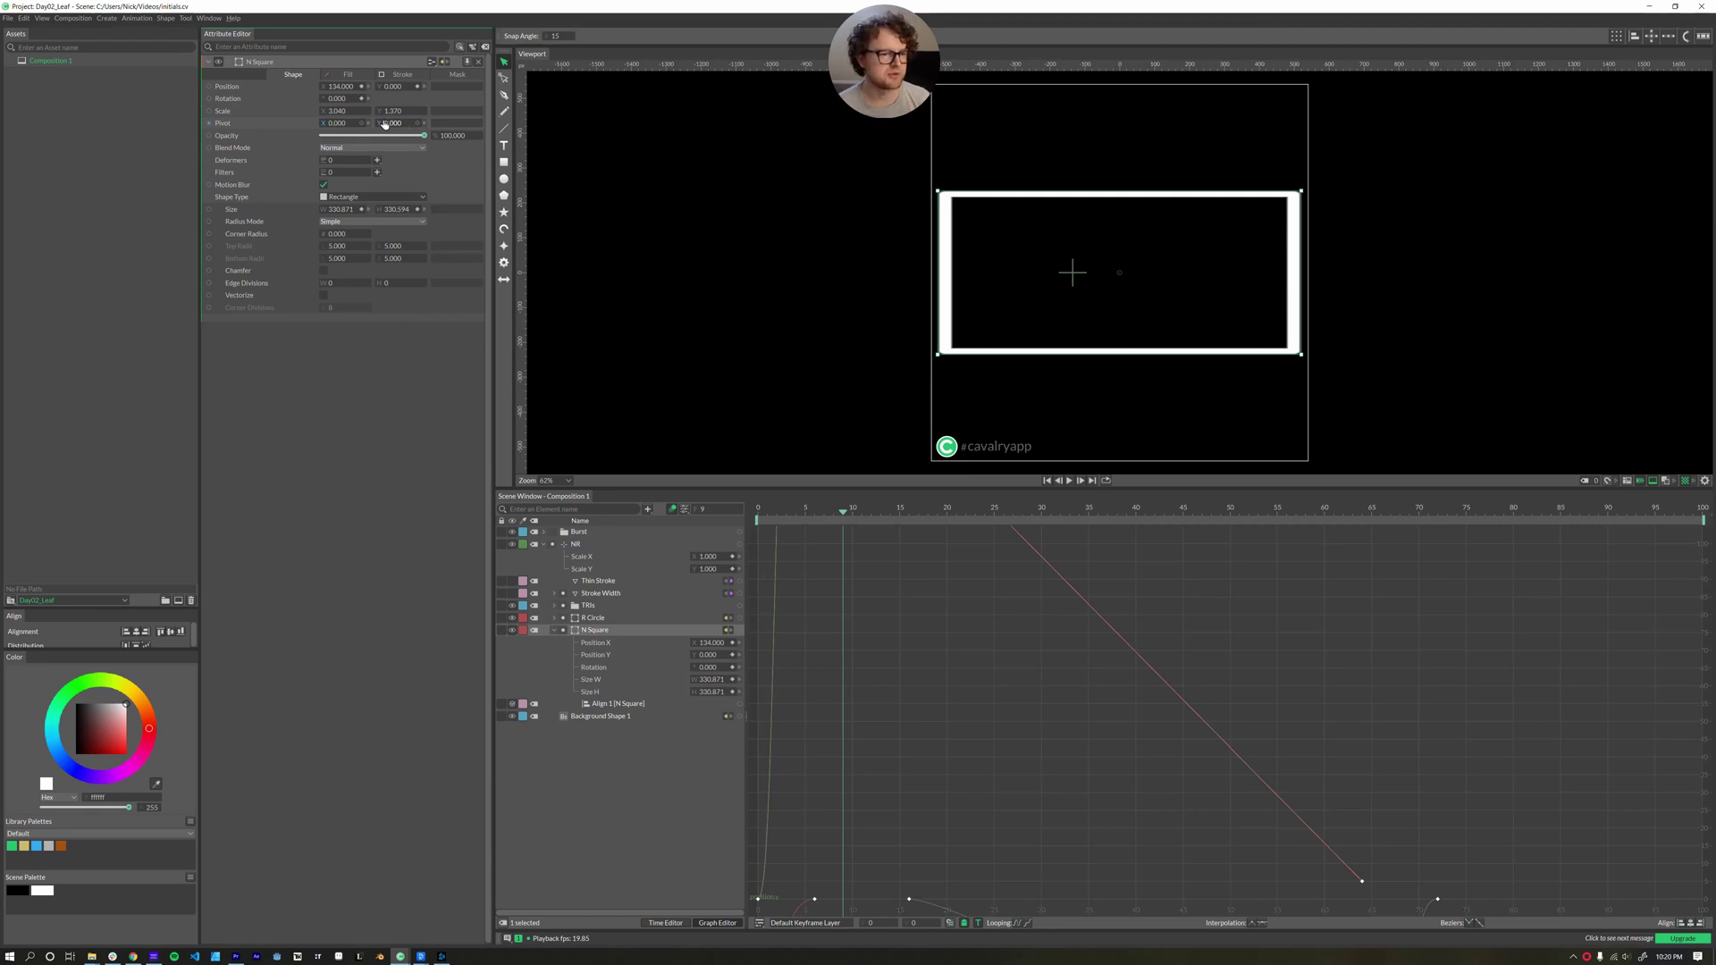
{"action": "key", "text": "ctrl+z"}
{"action": "key", "text": "ctrl+z"}
Try keyframing N Square's Scale at frame 9 alongside its Size W animation, and undo the keyframes
{"action": "left_click", "coordinate": [592, 681]}
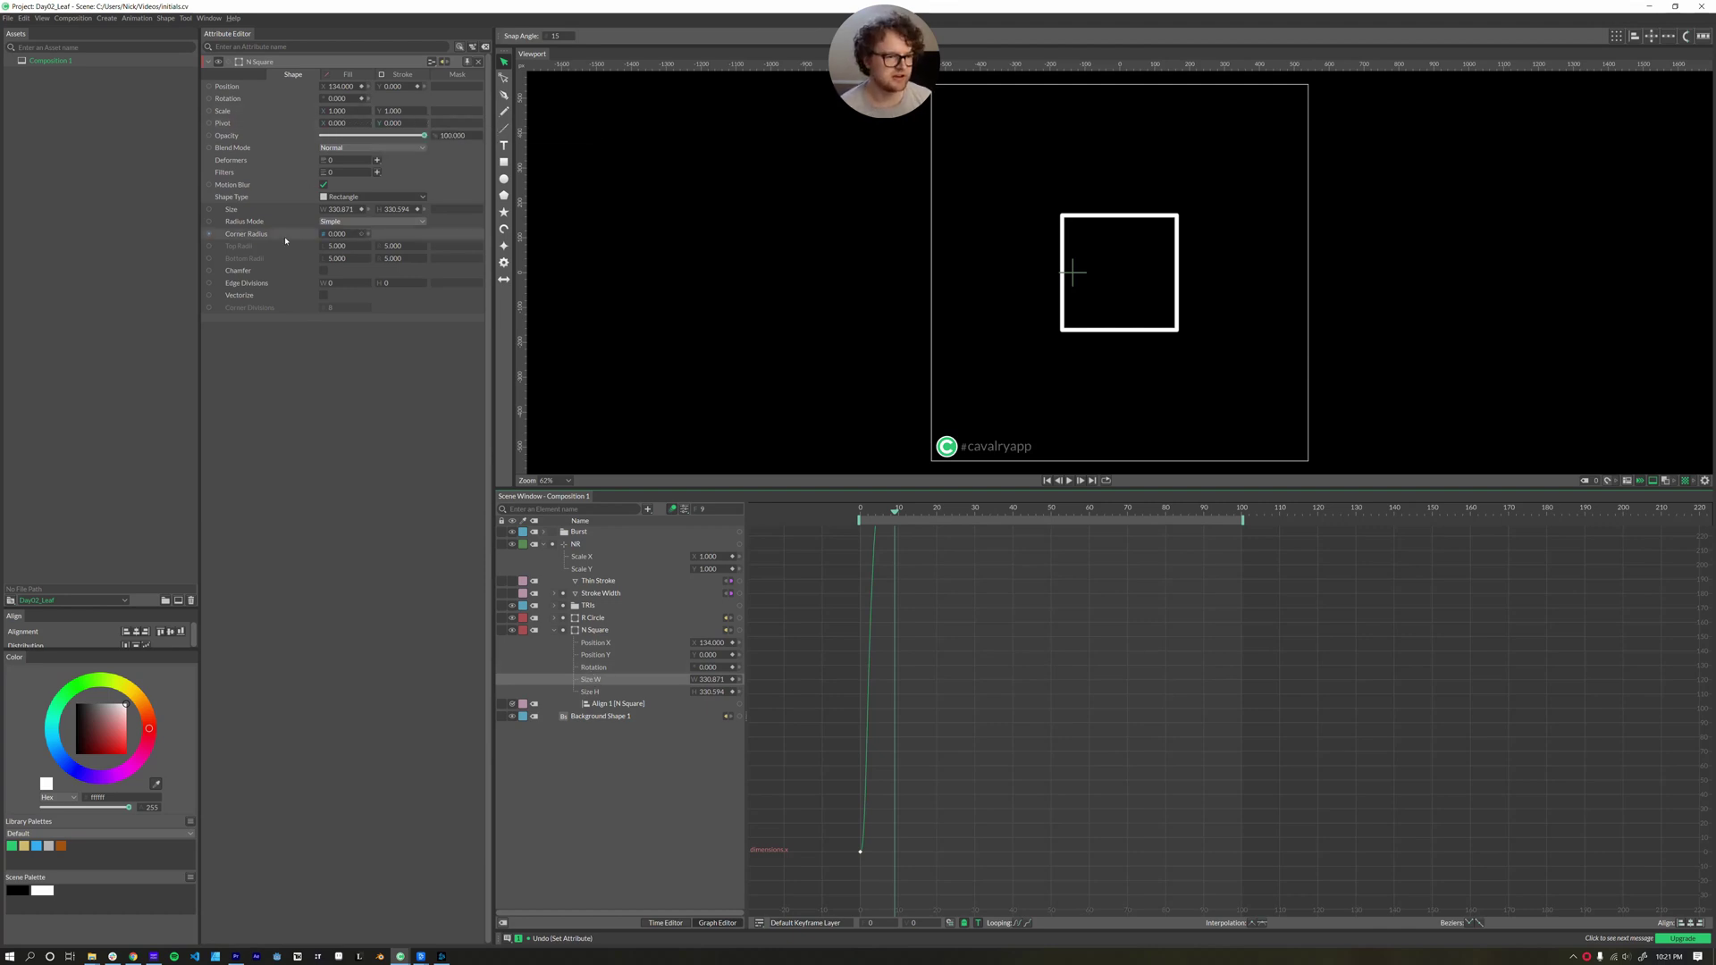
{"action": "left_click", "coordinate": [362, 111]}
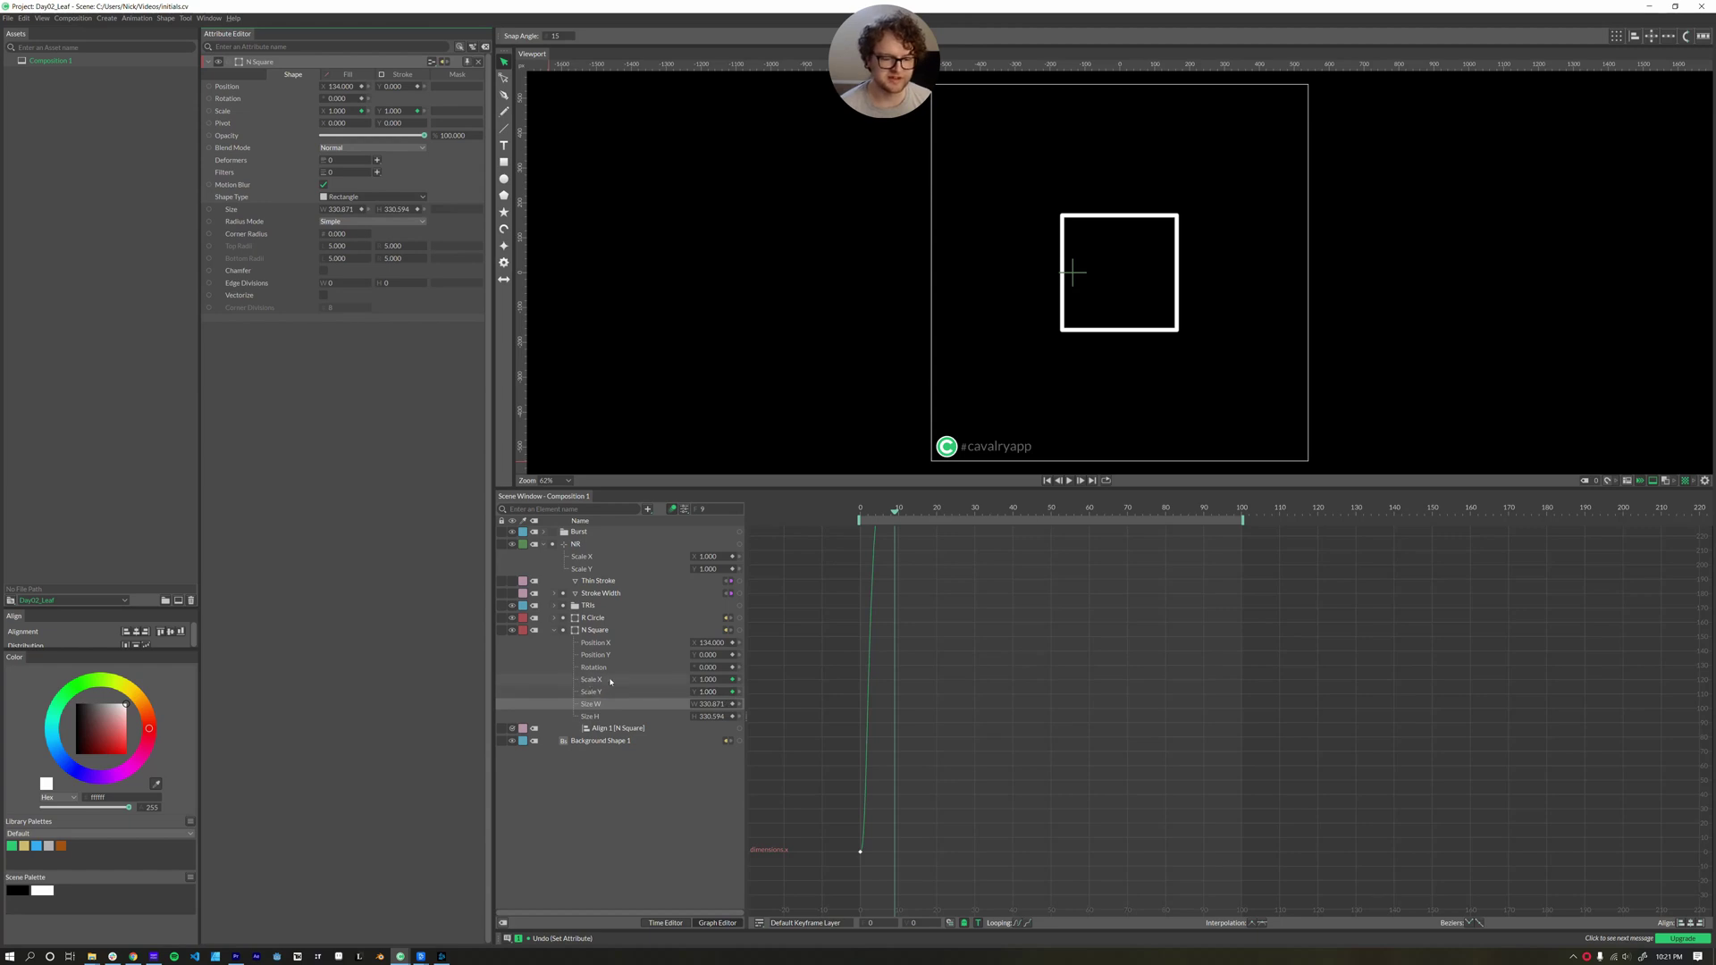
{"action": "key", "text": "ctrl+z"}
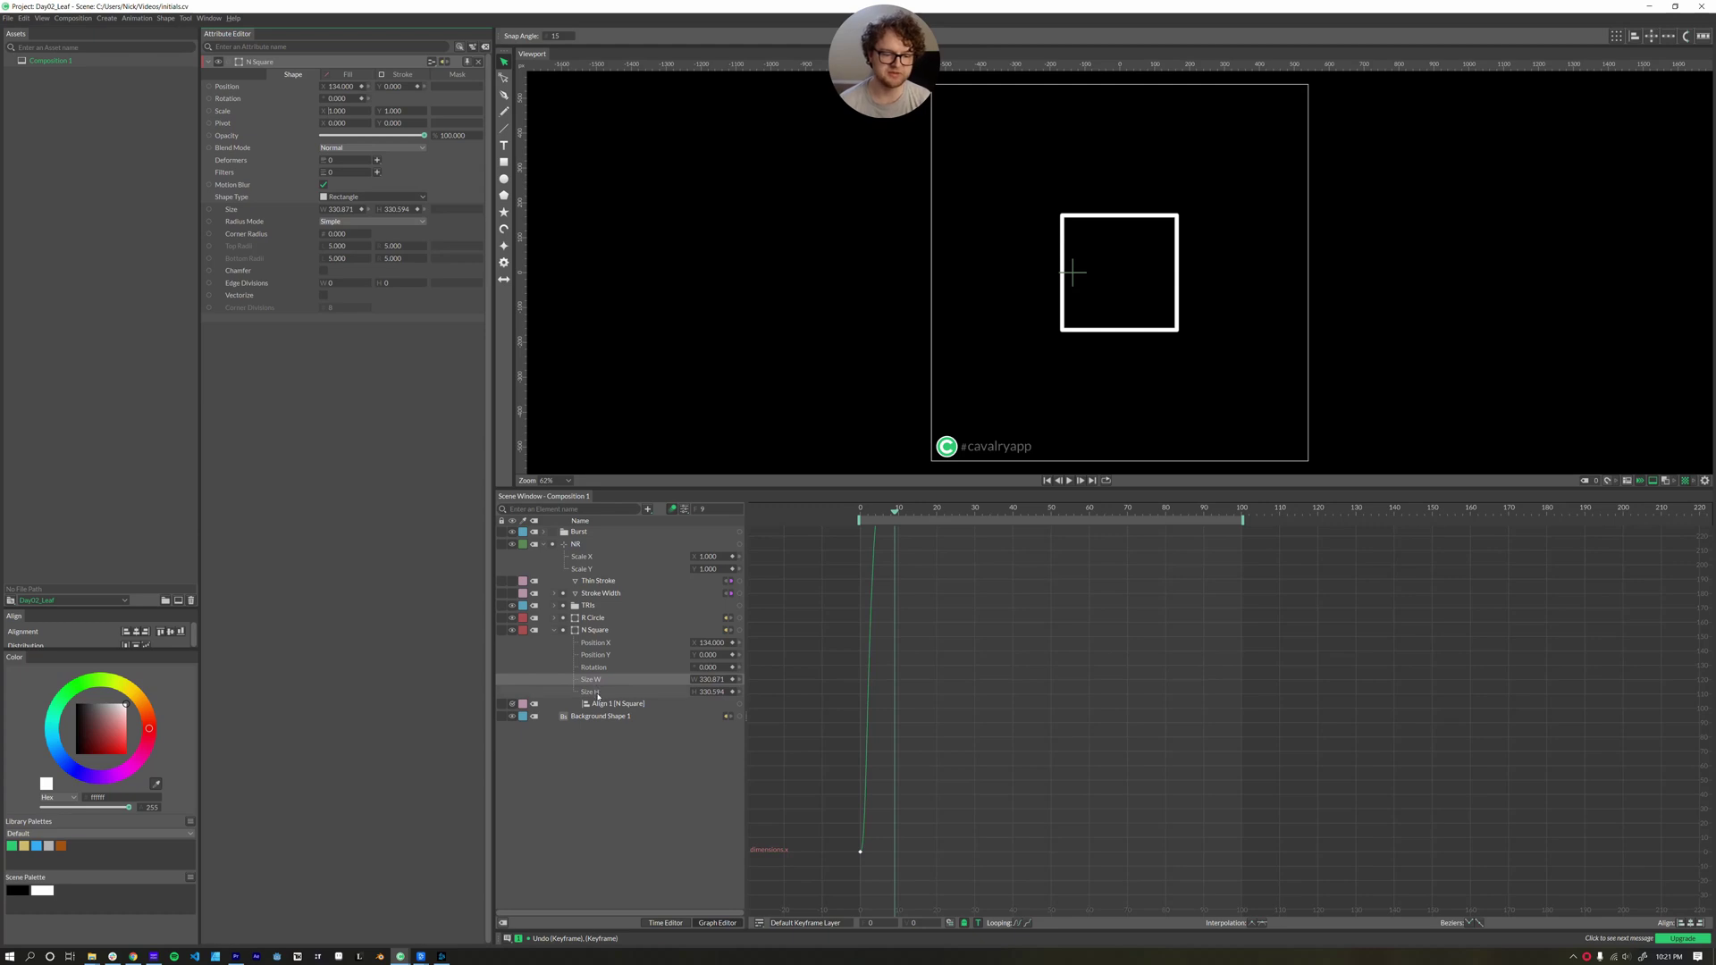
Examine N Square's Rotation curve in the graph, and play and scrub the animation to frame 11
{"action": "left_click", "coordinate": [593, 668]}
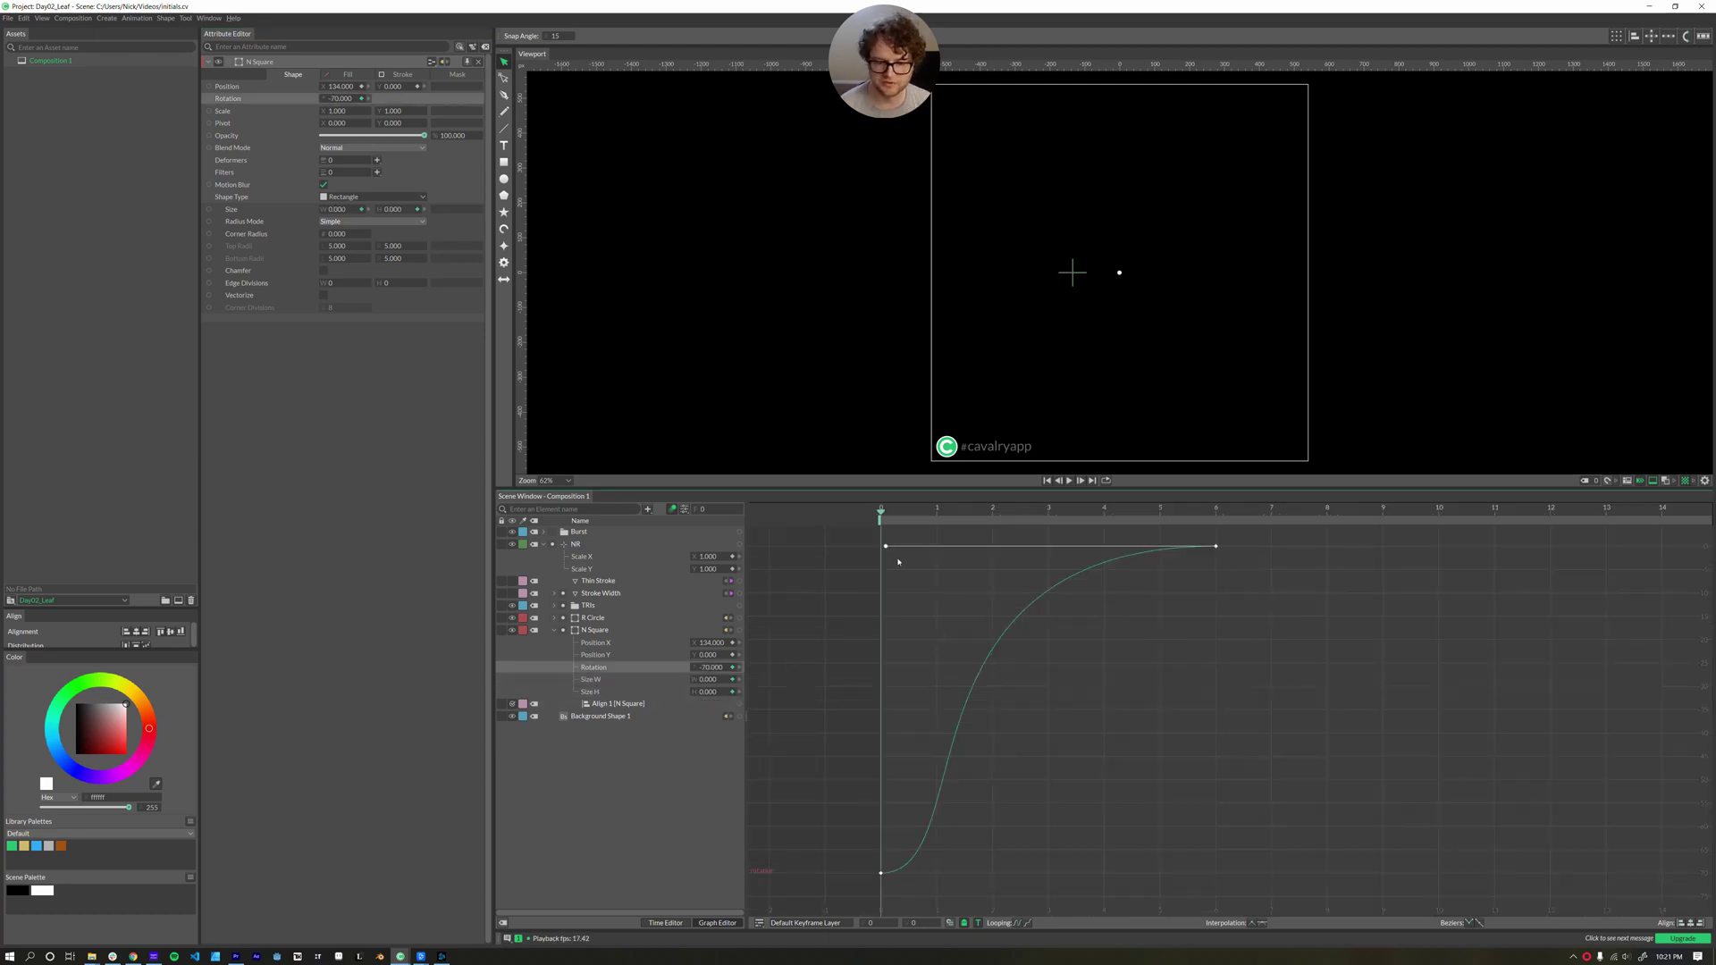
{"action": "key", "text": "space"}
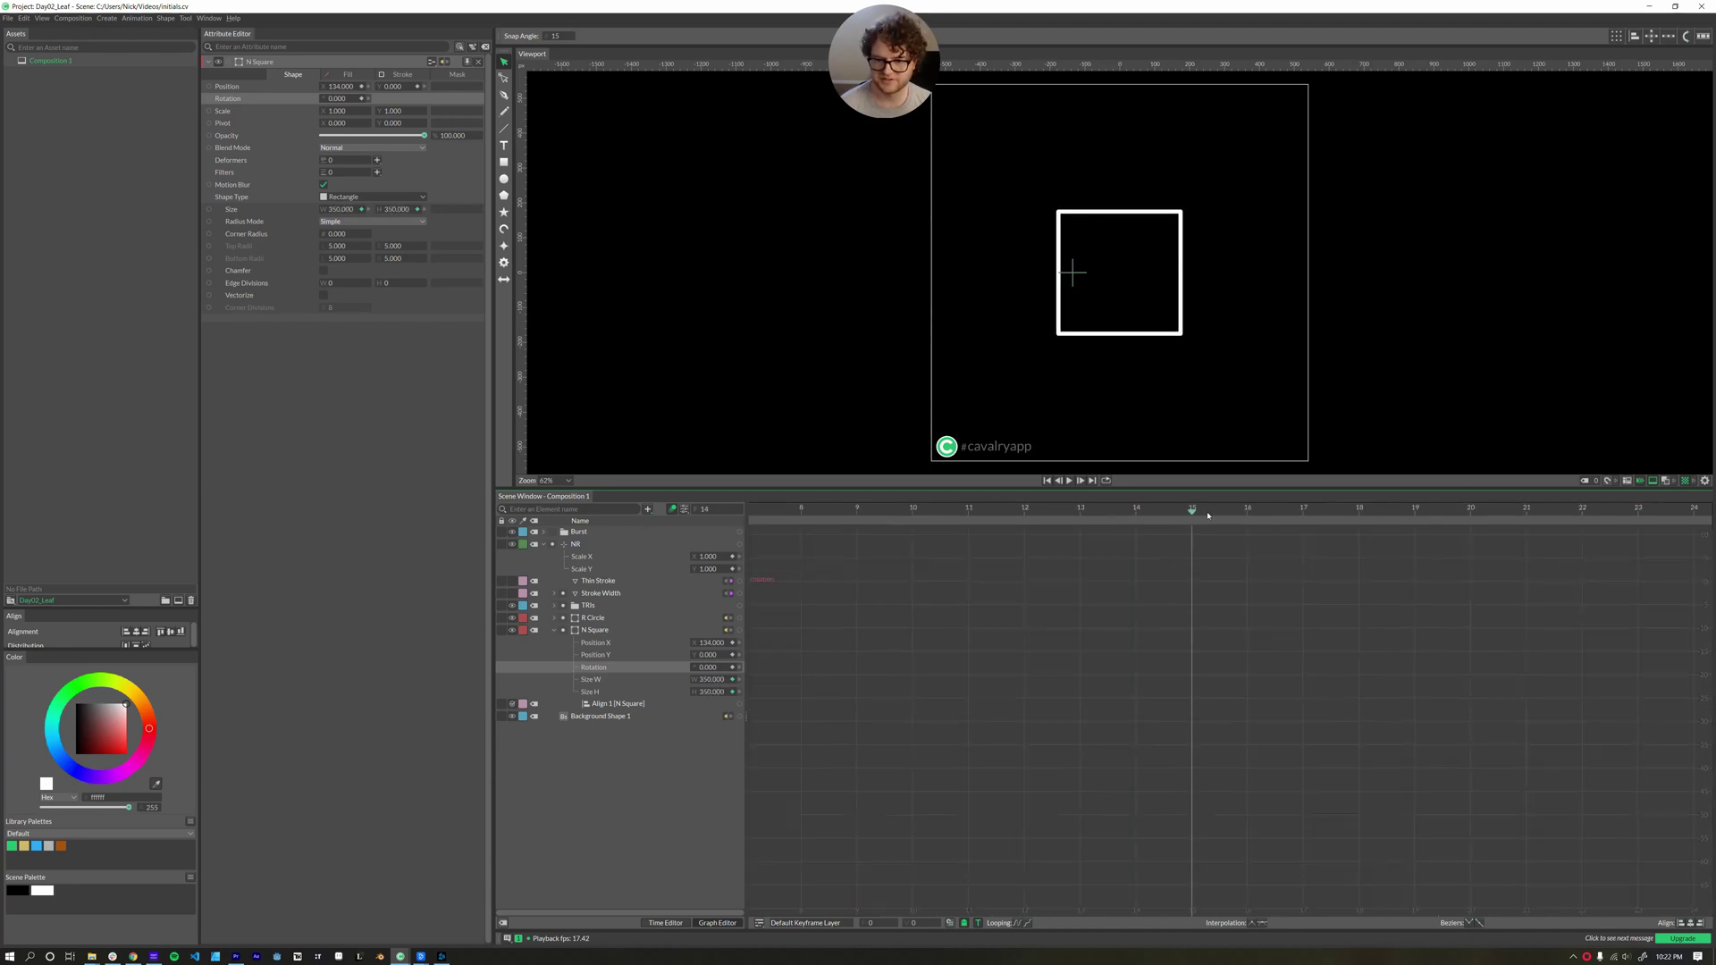
{"action": "left_click_drag", "start_coordinate": [1351, 519], "coordinate": [969, 526]}
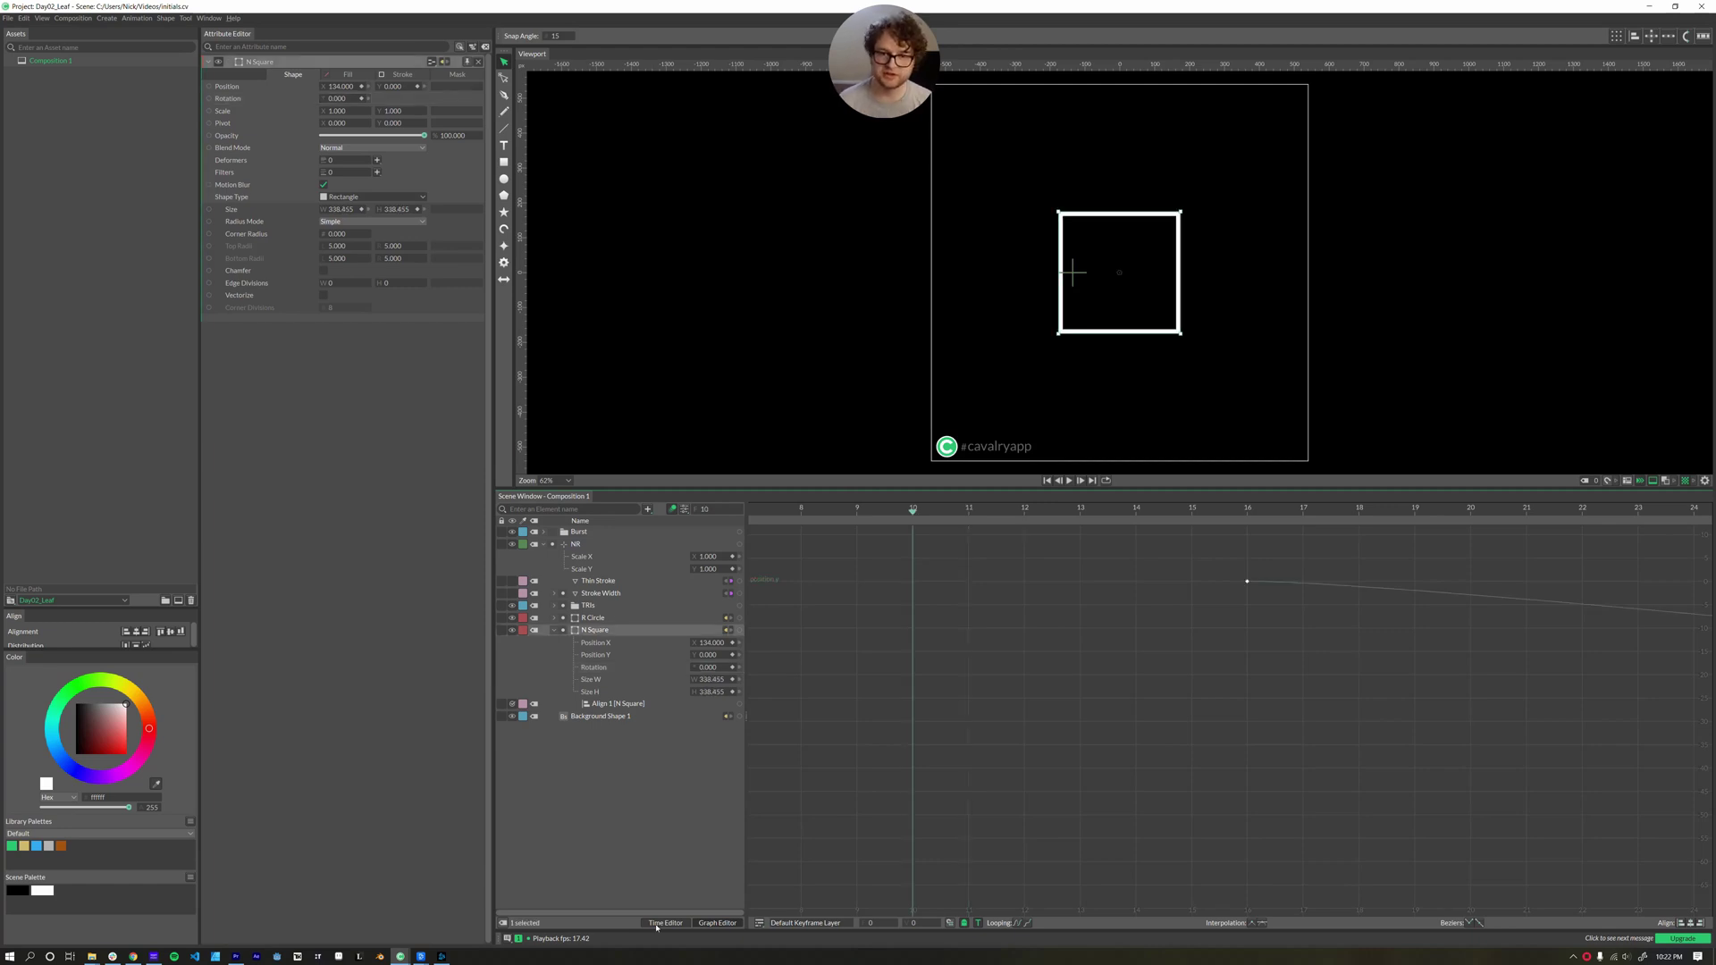
Show N Square's clips and keyframes in the Time Editor and scrub through the triangle animation to frame 52
{"action": "left_click", "coordinate": [663, 923]}
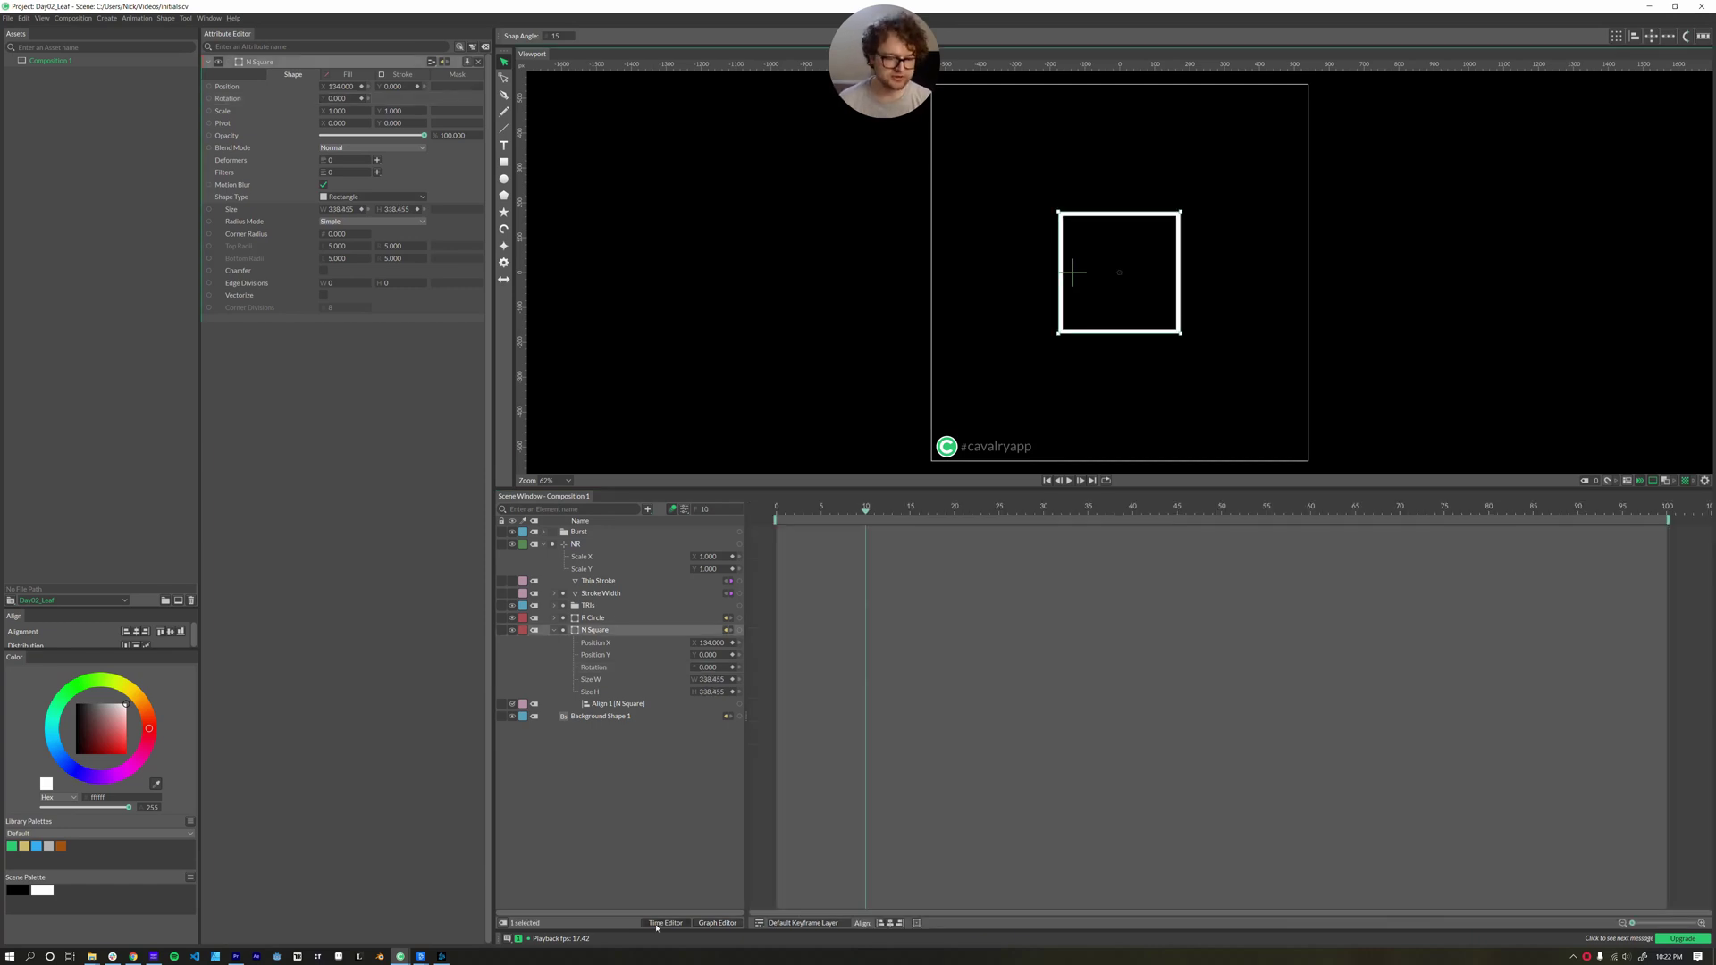
{"action": "key", "text": "space"}
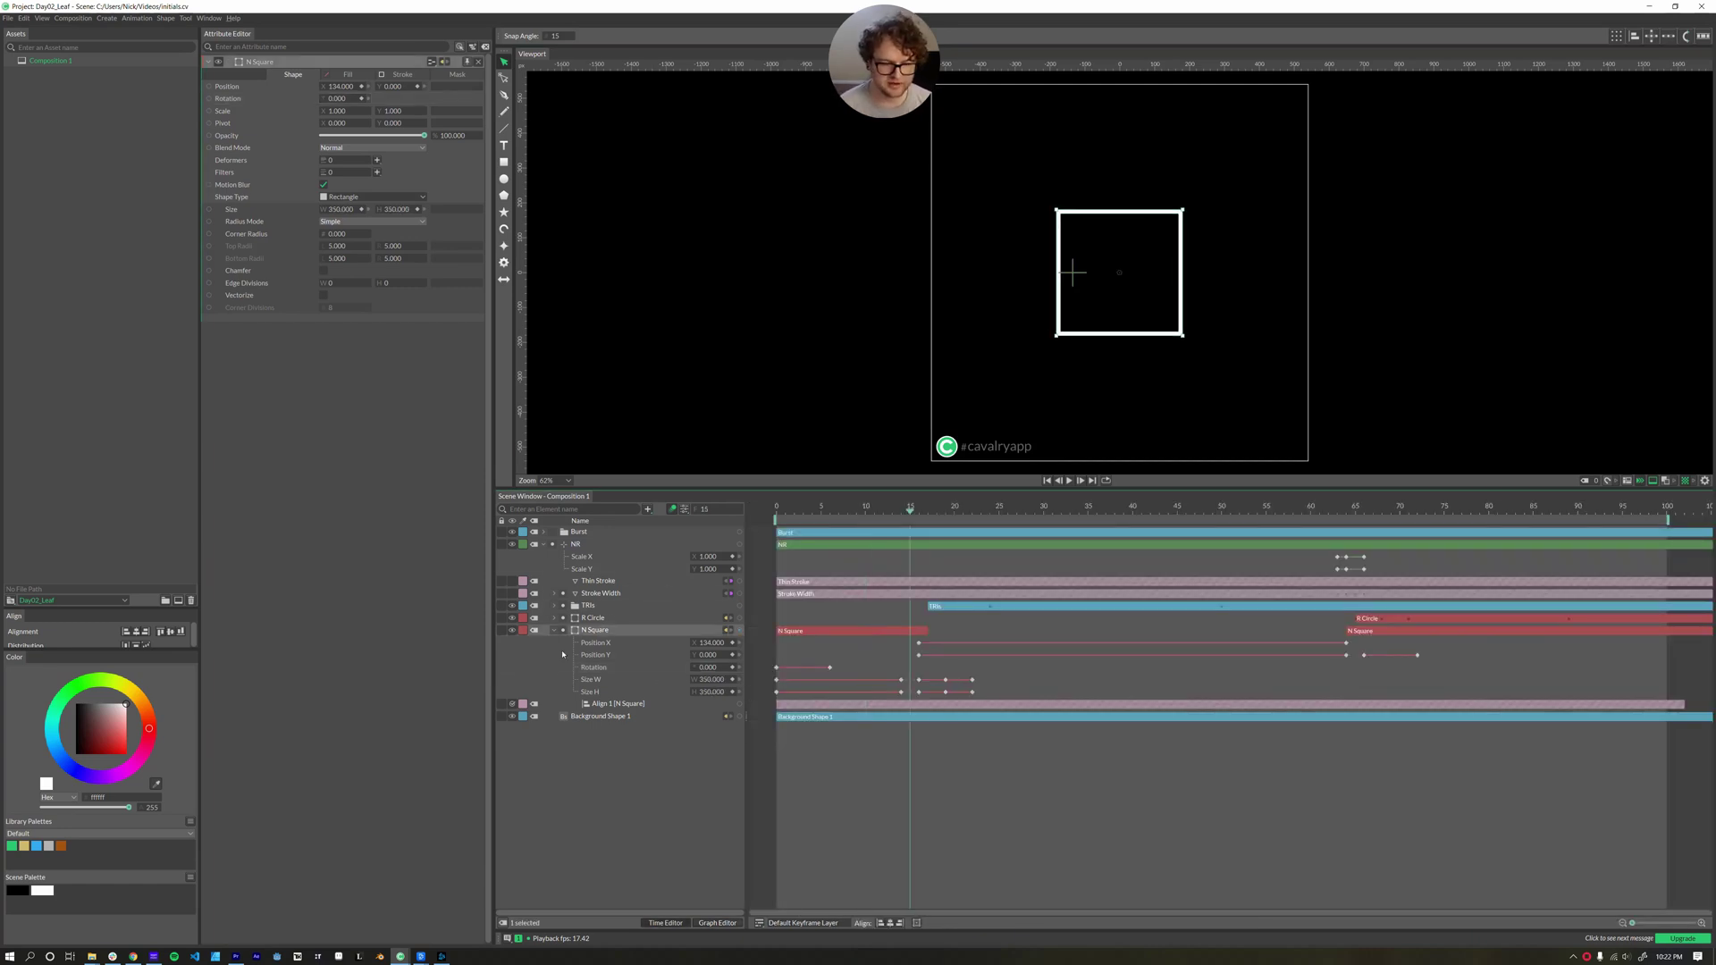
{"action": "mouse_move", "coordinate": [896, 510]}
{"action": "left_mouse_down"}
{"action": "mouse_move", "coordinate": [811, 510]}
{"action": "mouse_move", "coordinate": [865, 509]}
{"action": "left_mouse_up"}
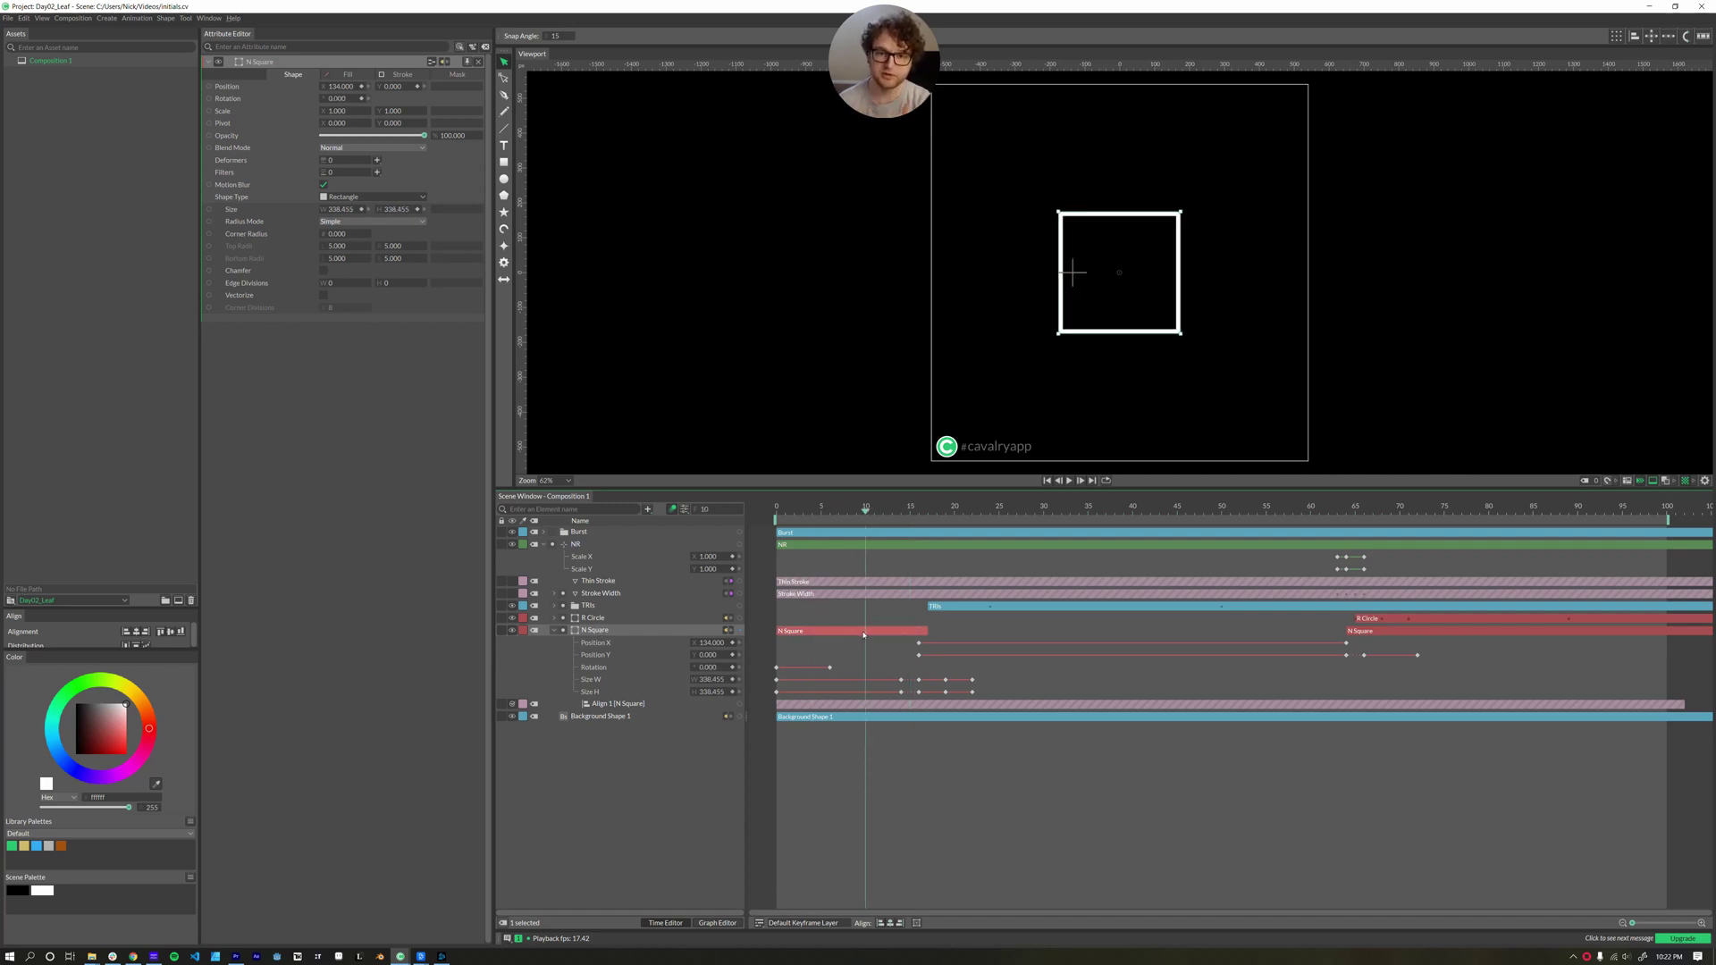
{"action": "left_click_drag", "start_coordinate": [865, 511], "coordinate": [1043, 533]}
{"action": "left_click_drag", "start_coordinate": [1091, 607], "coordinate": [1097, 608]}
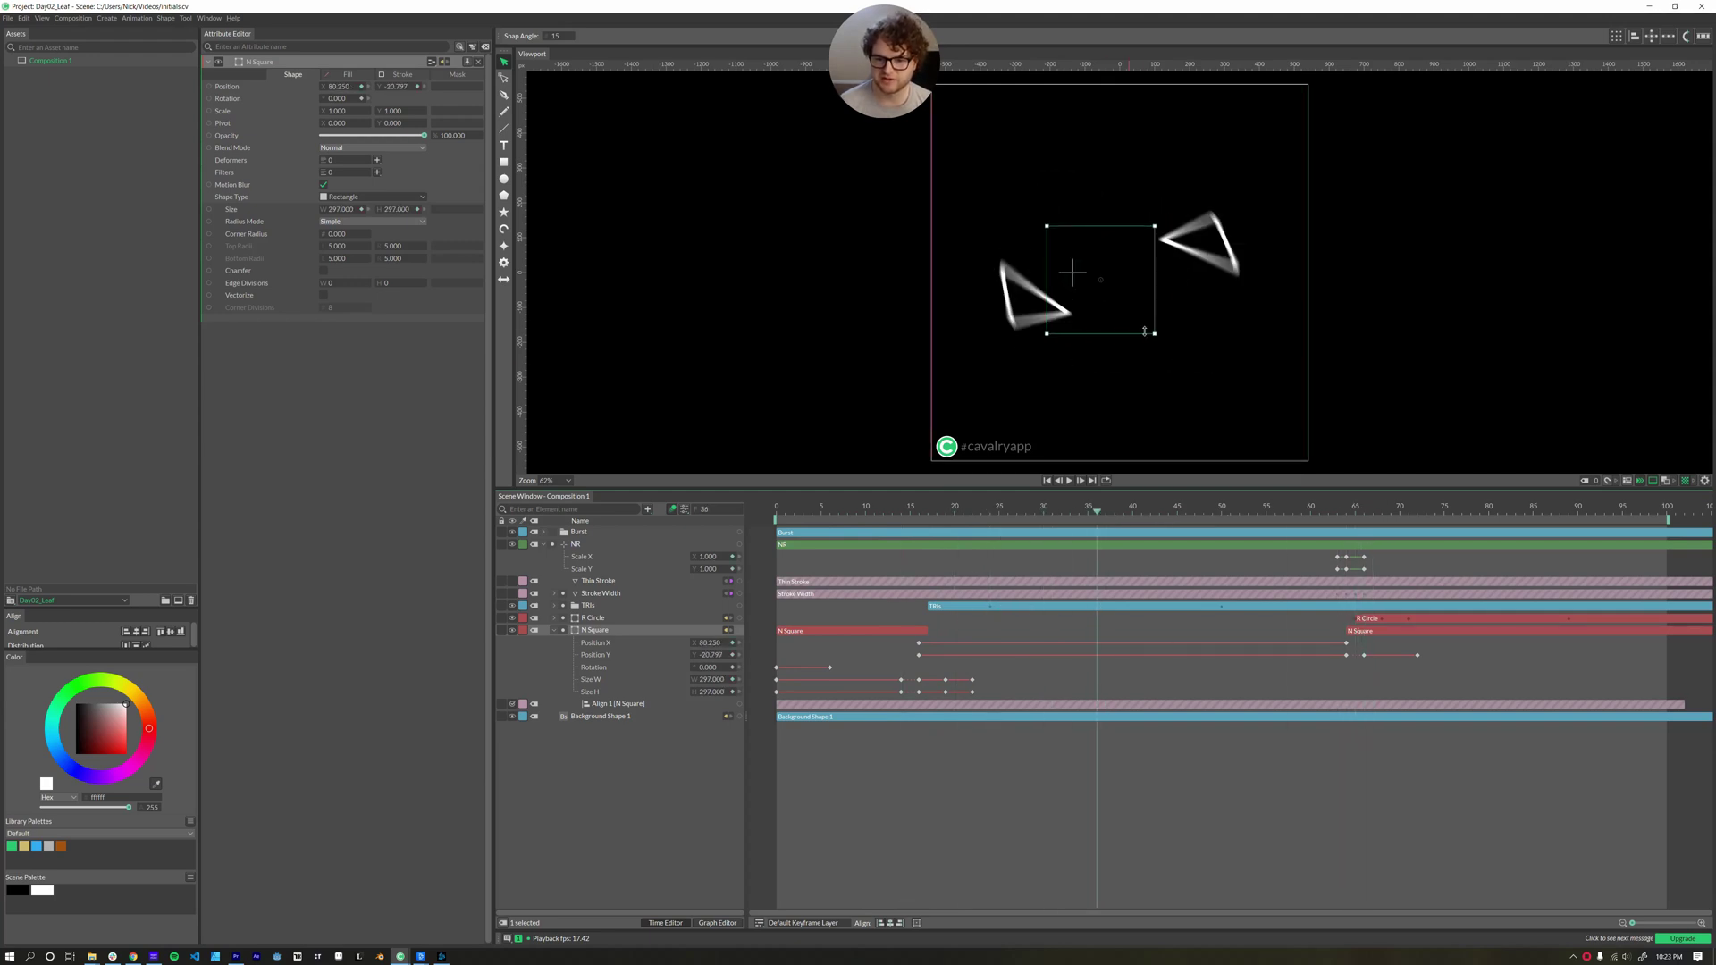
{"action": "left_click_drag", "start_coordinate": [1097, 534], "coordinate": [1237, 578]}
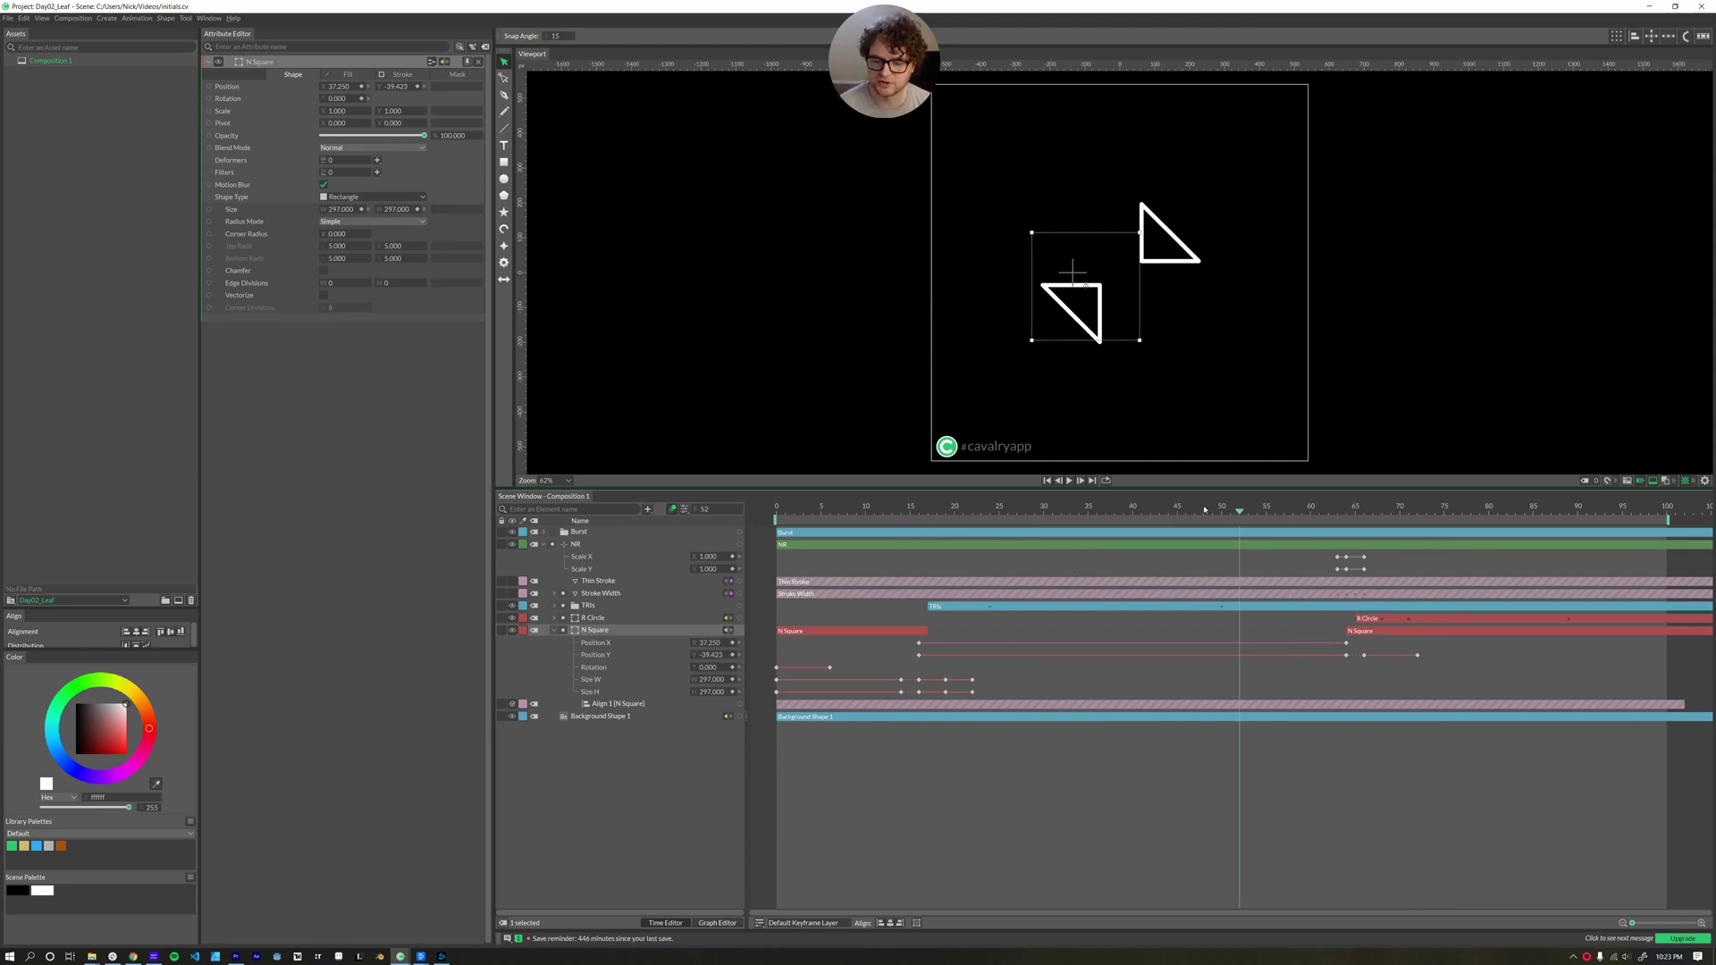
Try to split N Square's first clip at frame 8
{"action": "left_click", "coordinate": [847, 510]}
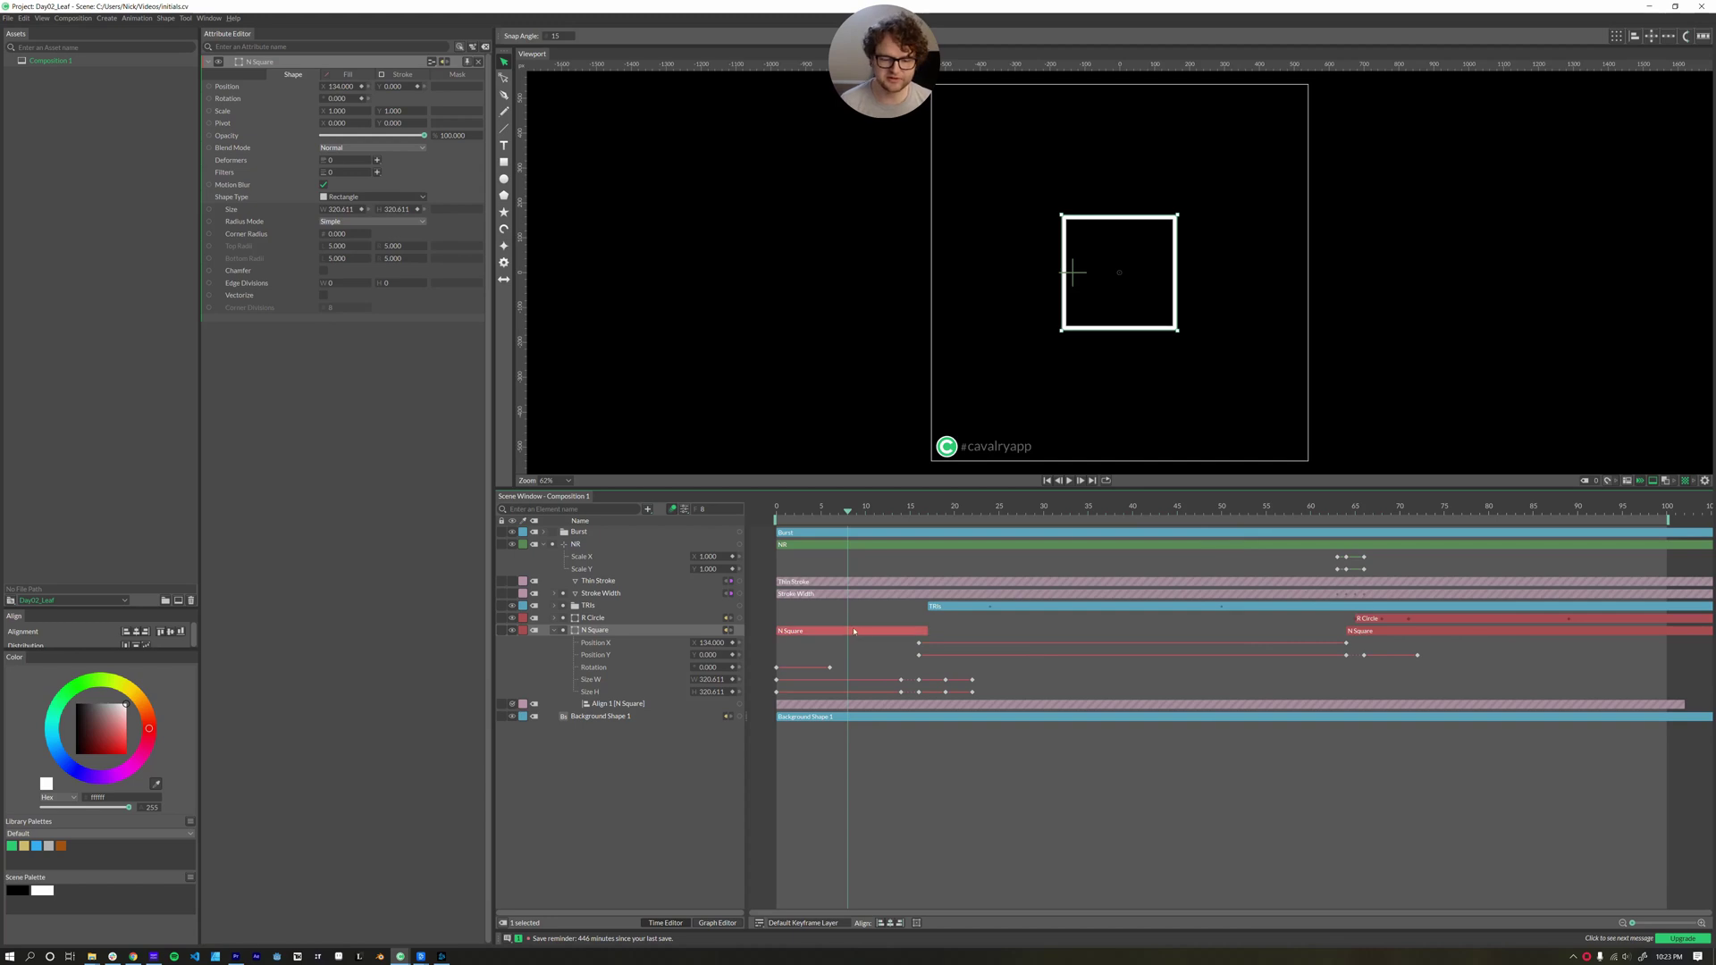
{"action": "right_click", "coordinate": [849, 629]}
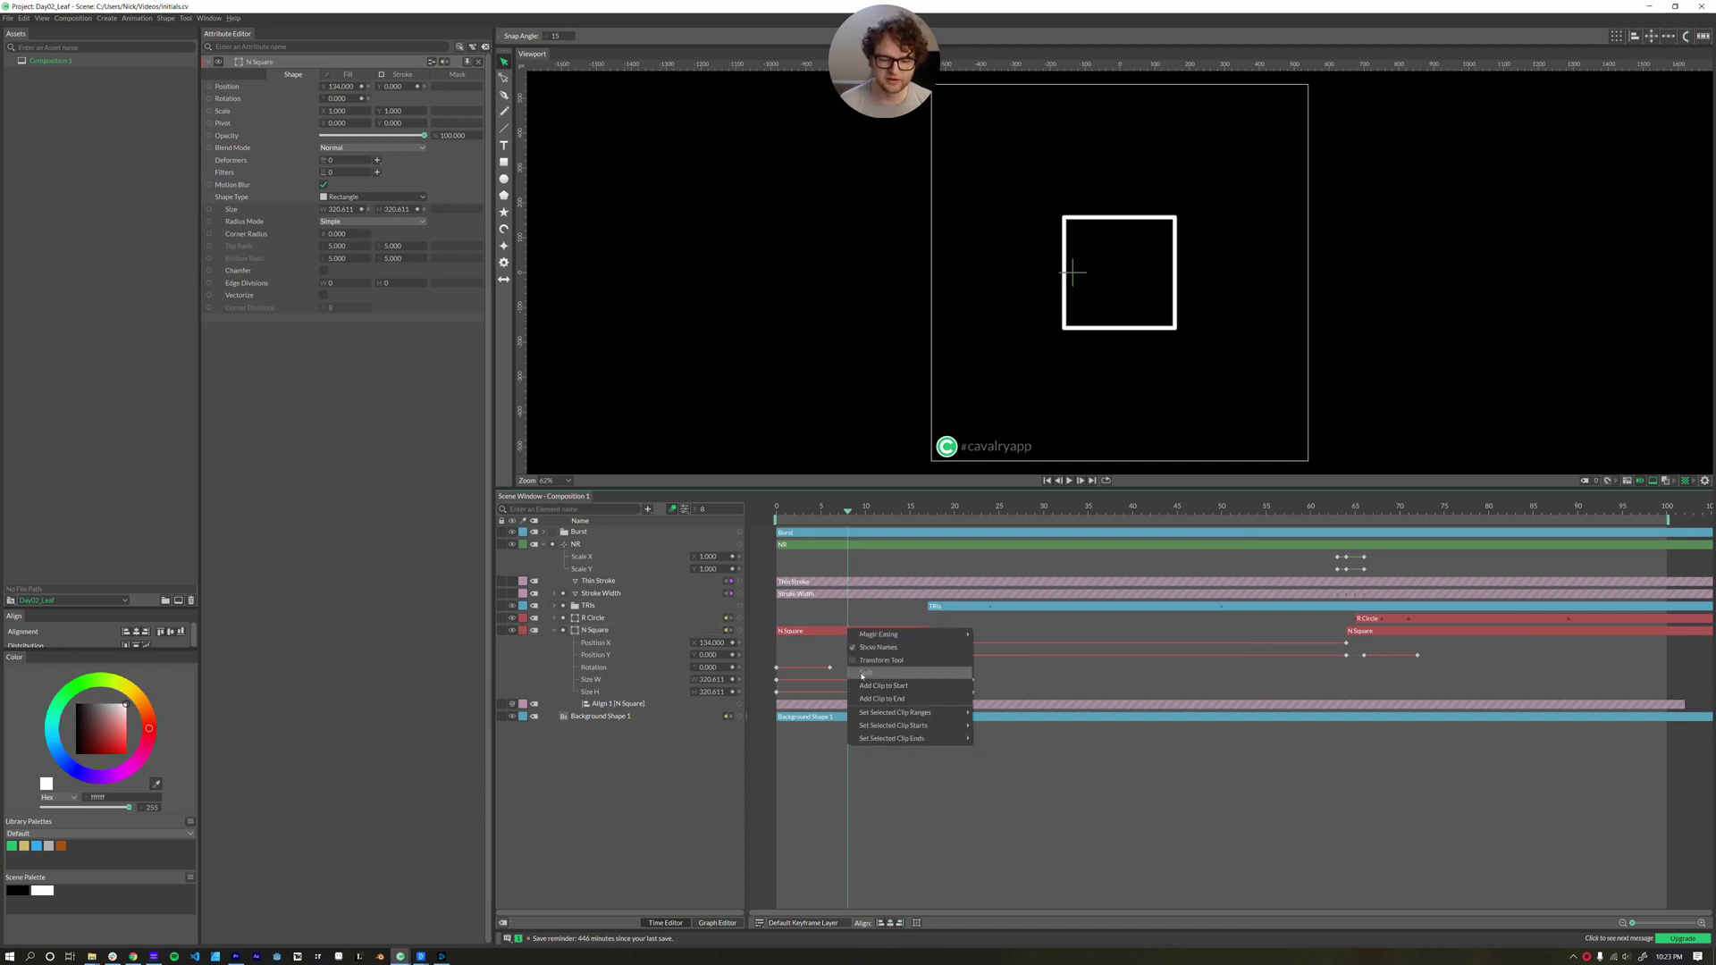
{"action": "left_click", "coordinate": [863, 673]}
{"action": "mouse_move", "coordinate": [857, 630]}
{"action": "left_mouse_down"}
{"action": "mouse_move", "coordinate": [883, 631]}
{"action": "mouse_move", "coordinate": [827, 648]}
{"action": "left_mouse_up"}
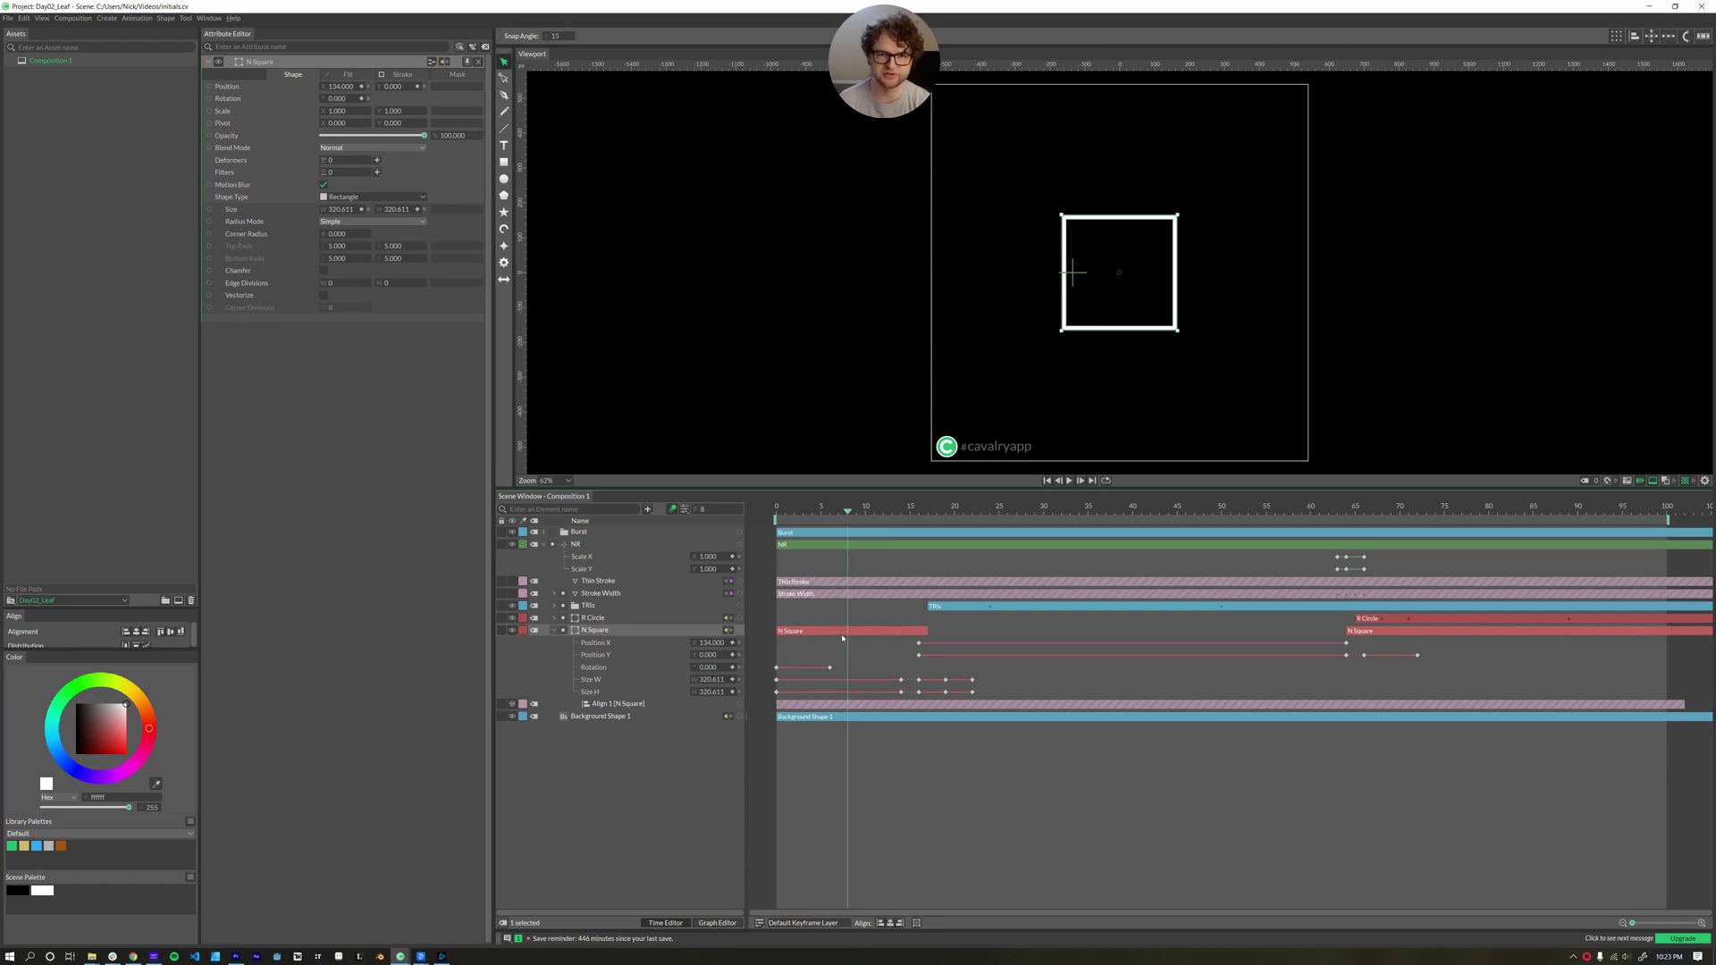
Move to frame 23, then collapse and hide the NR group to leave only the burst visible
{"action": "left_click_drag", "start_coordinate": [854, 514], "coordinate": [1017, 537]}
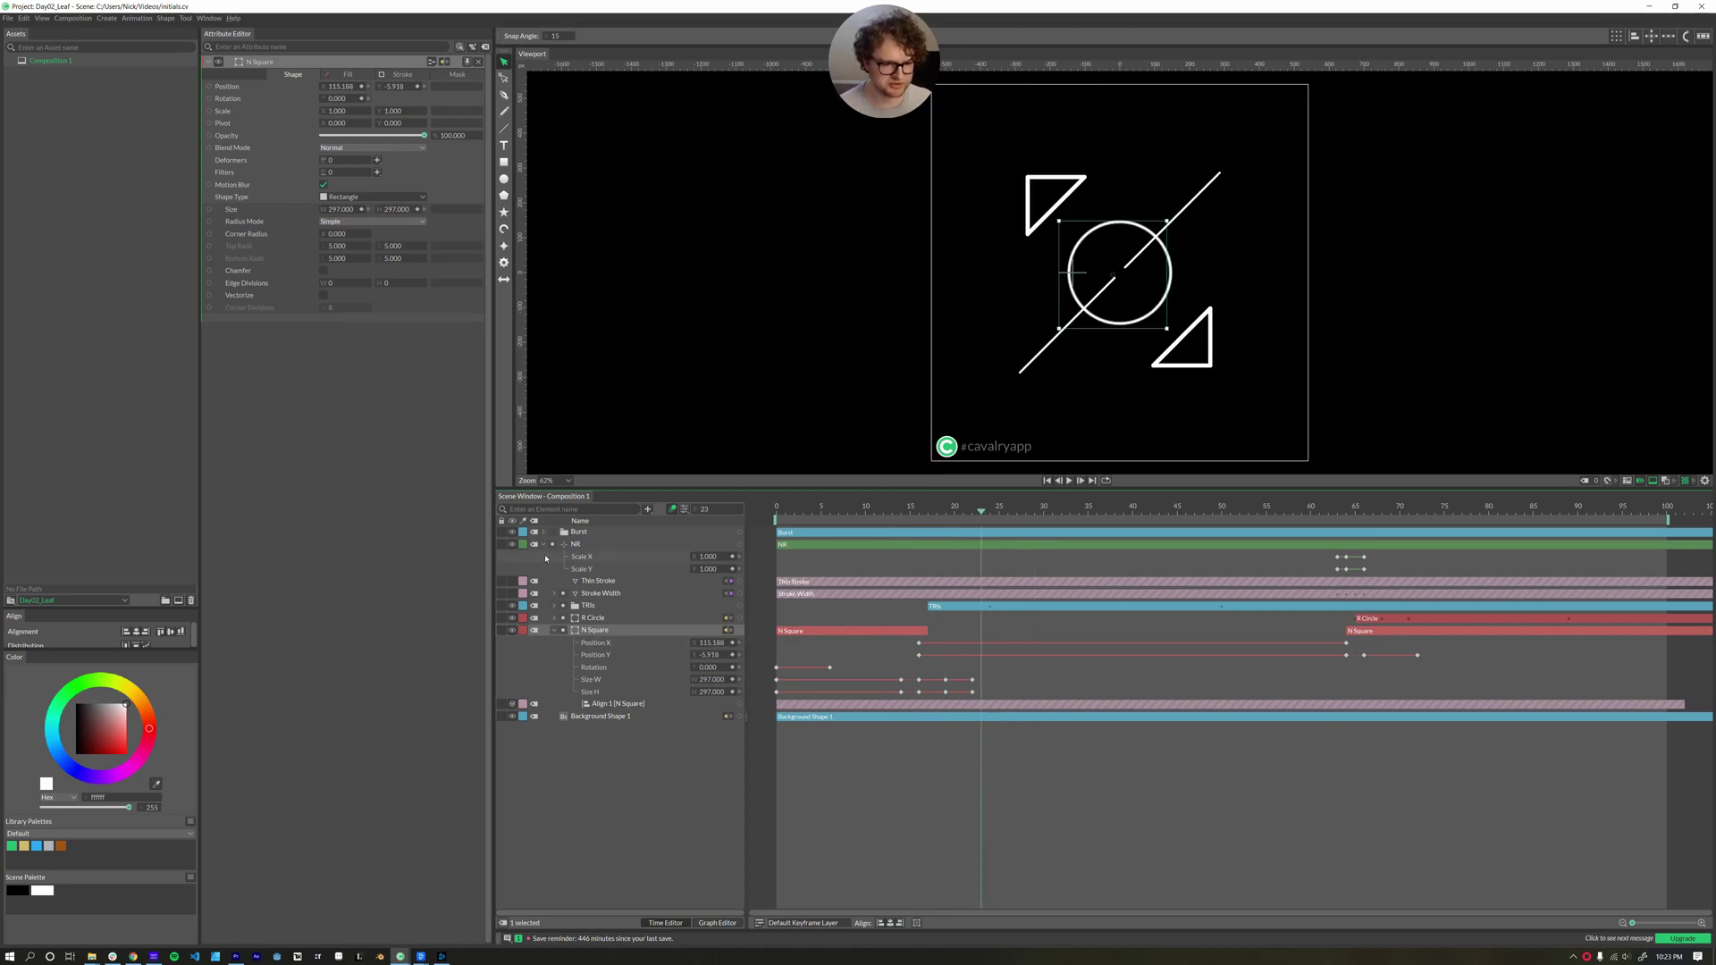
{"action": "left_click", "coordinate": [553, 631]}
{"action": "left_click", "coordinate": [544, 544]}
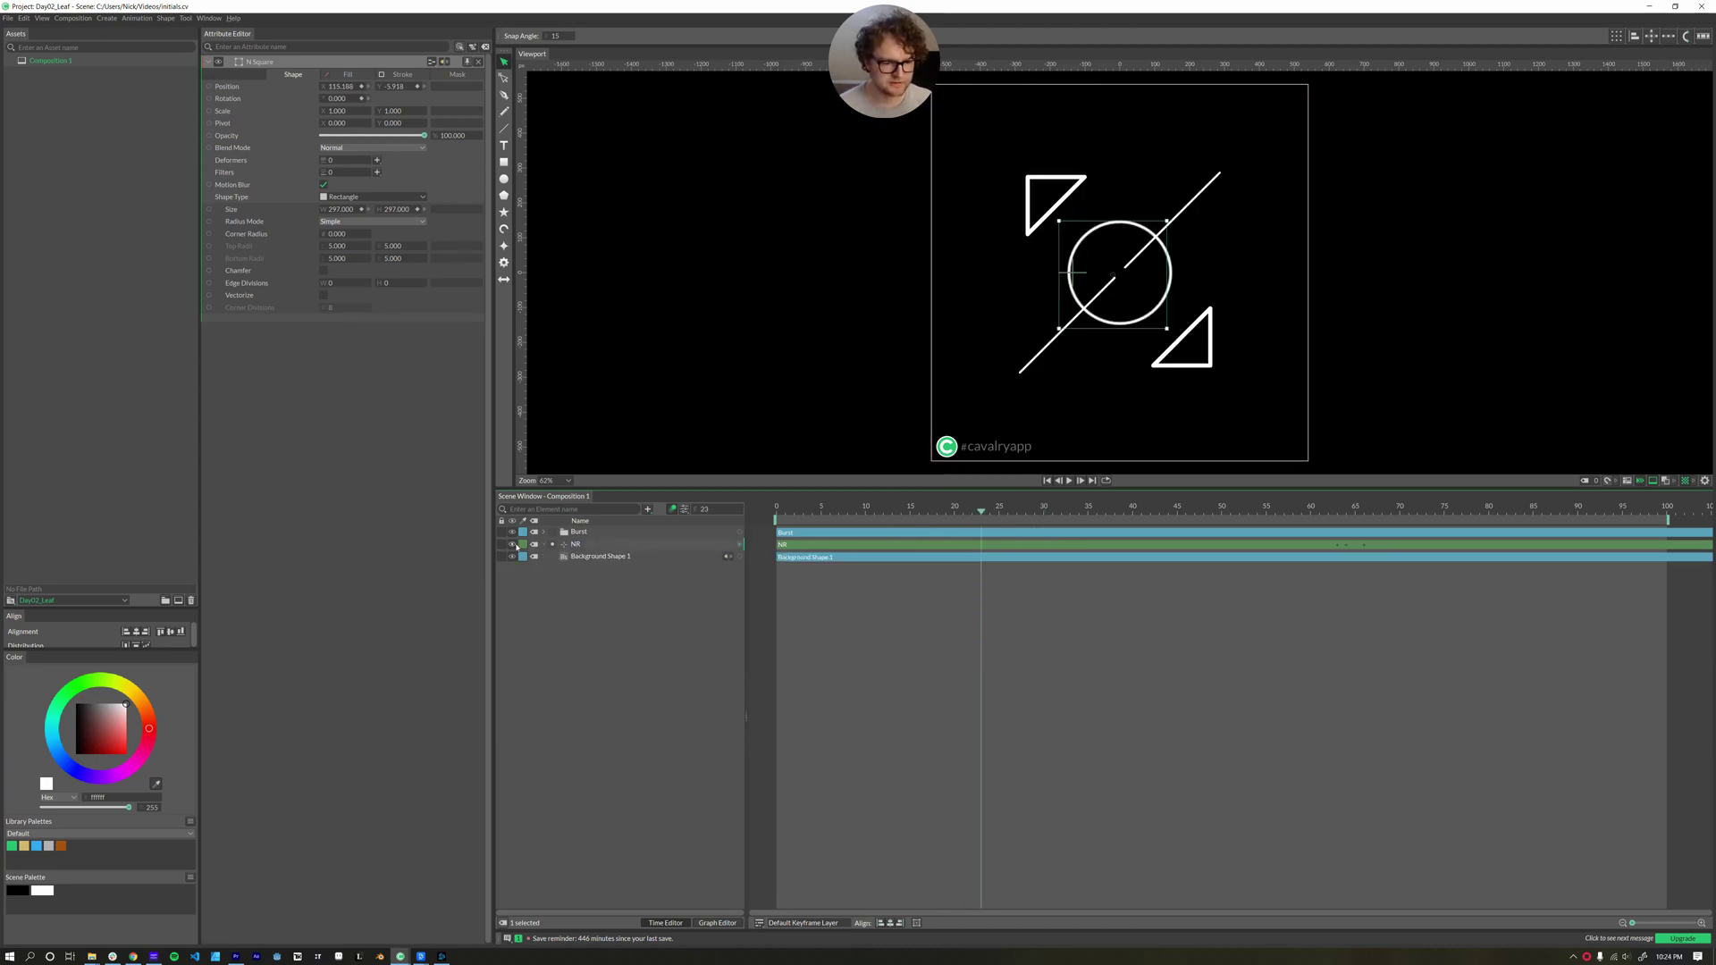
{"action": "left_click", "coordinate": [512, 544]}
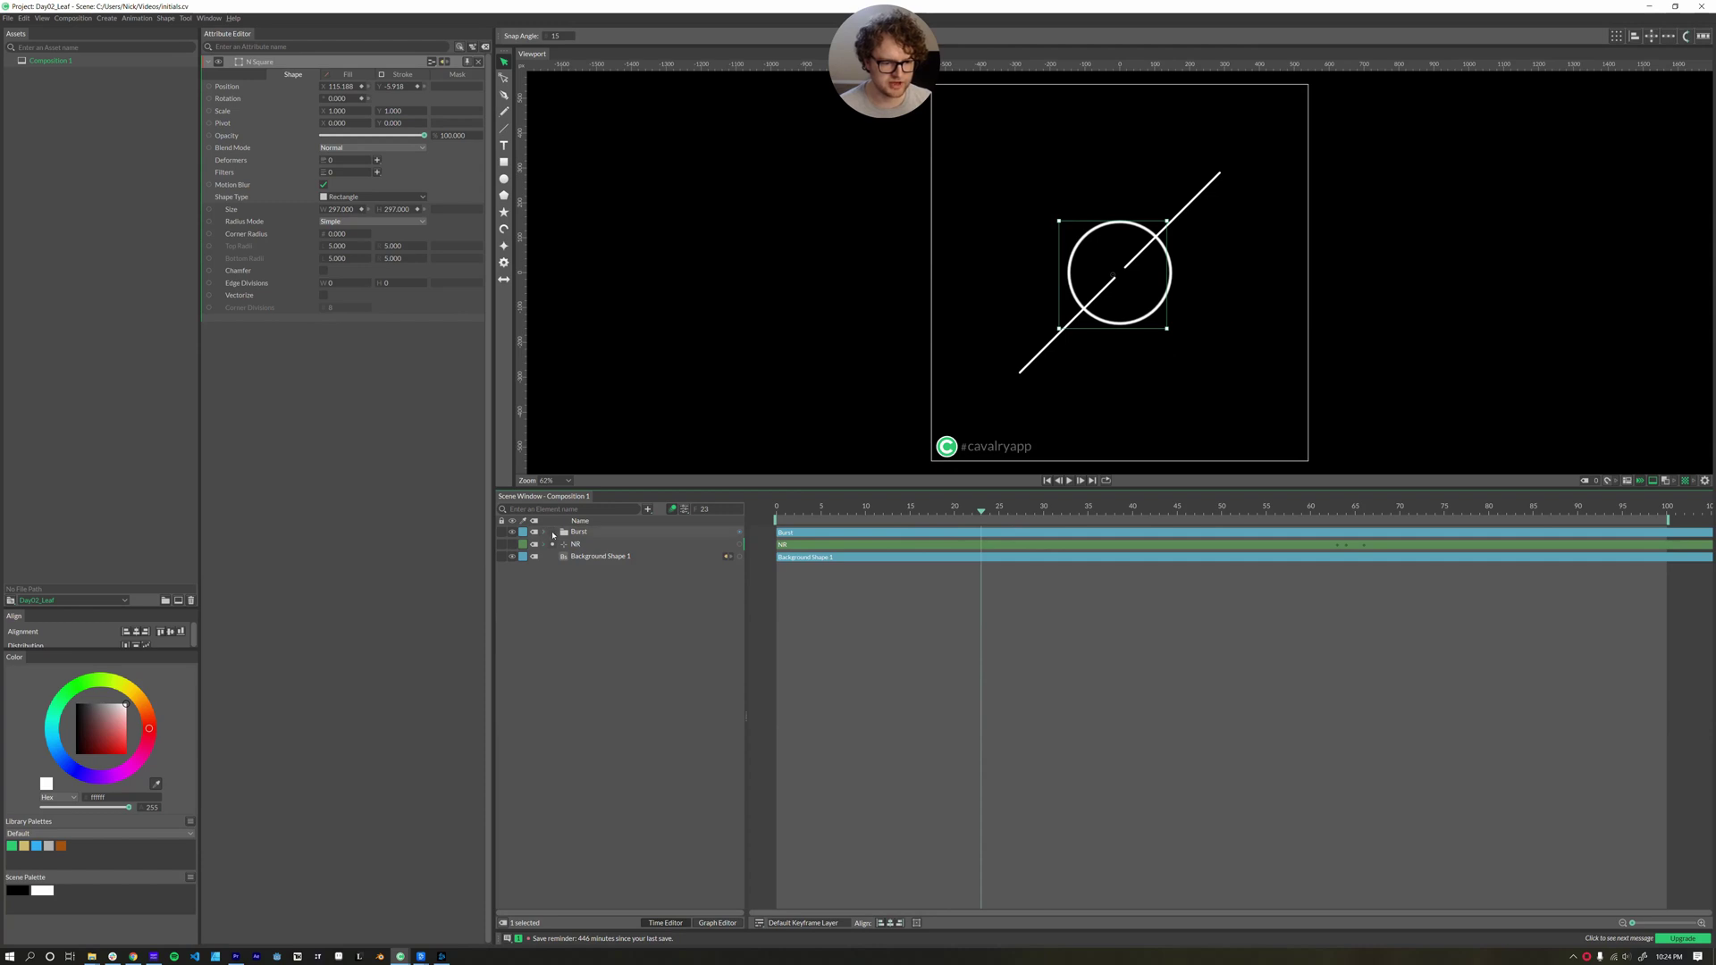
Expand the Burst group and show the keyframes of EllipseShape 2 and Burst Line
{"action": "left_click", "coordinate": [545, 532]}
{"action": "left_click", "coordinate": [564, 545]}
{"action": "left_click", "coordinate": [563, 545]}
{"action": "left_click", "coordinate": [565, 593]}
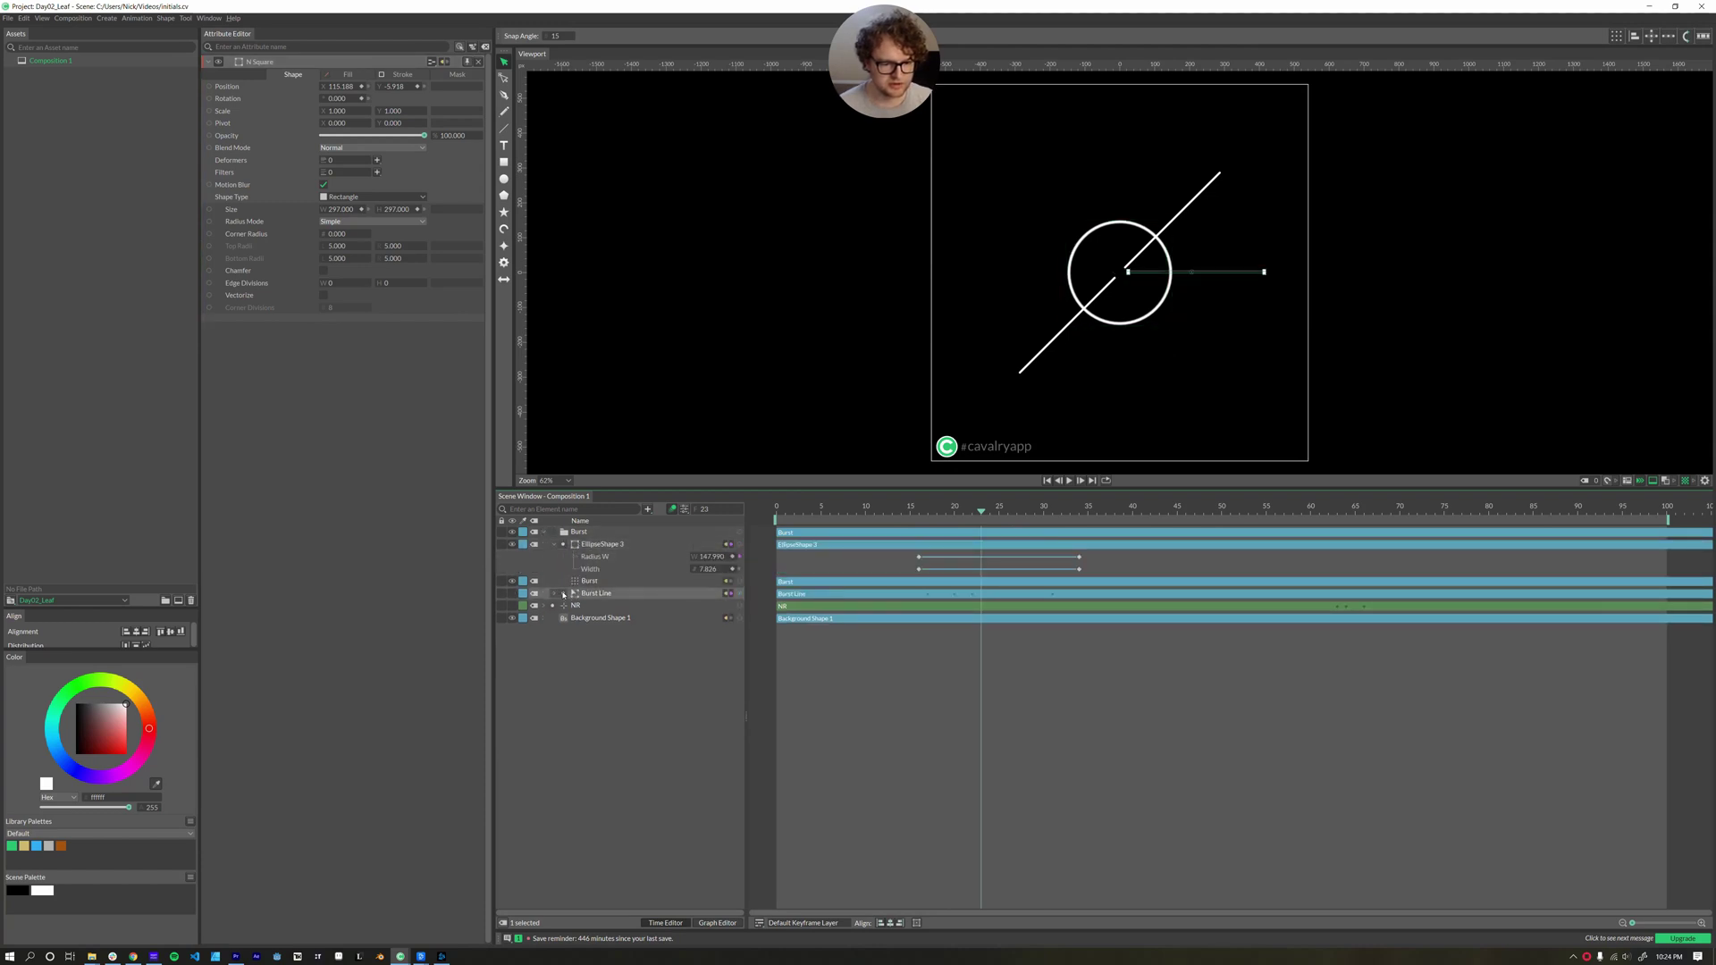
{"action": "left_click", "coordinate": [563, 593]}
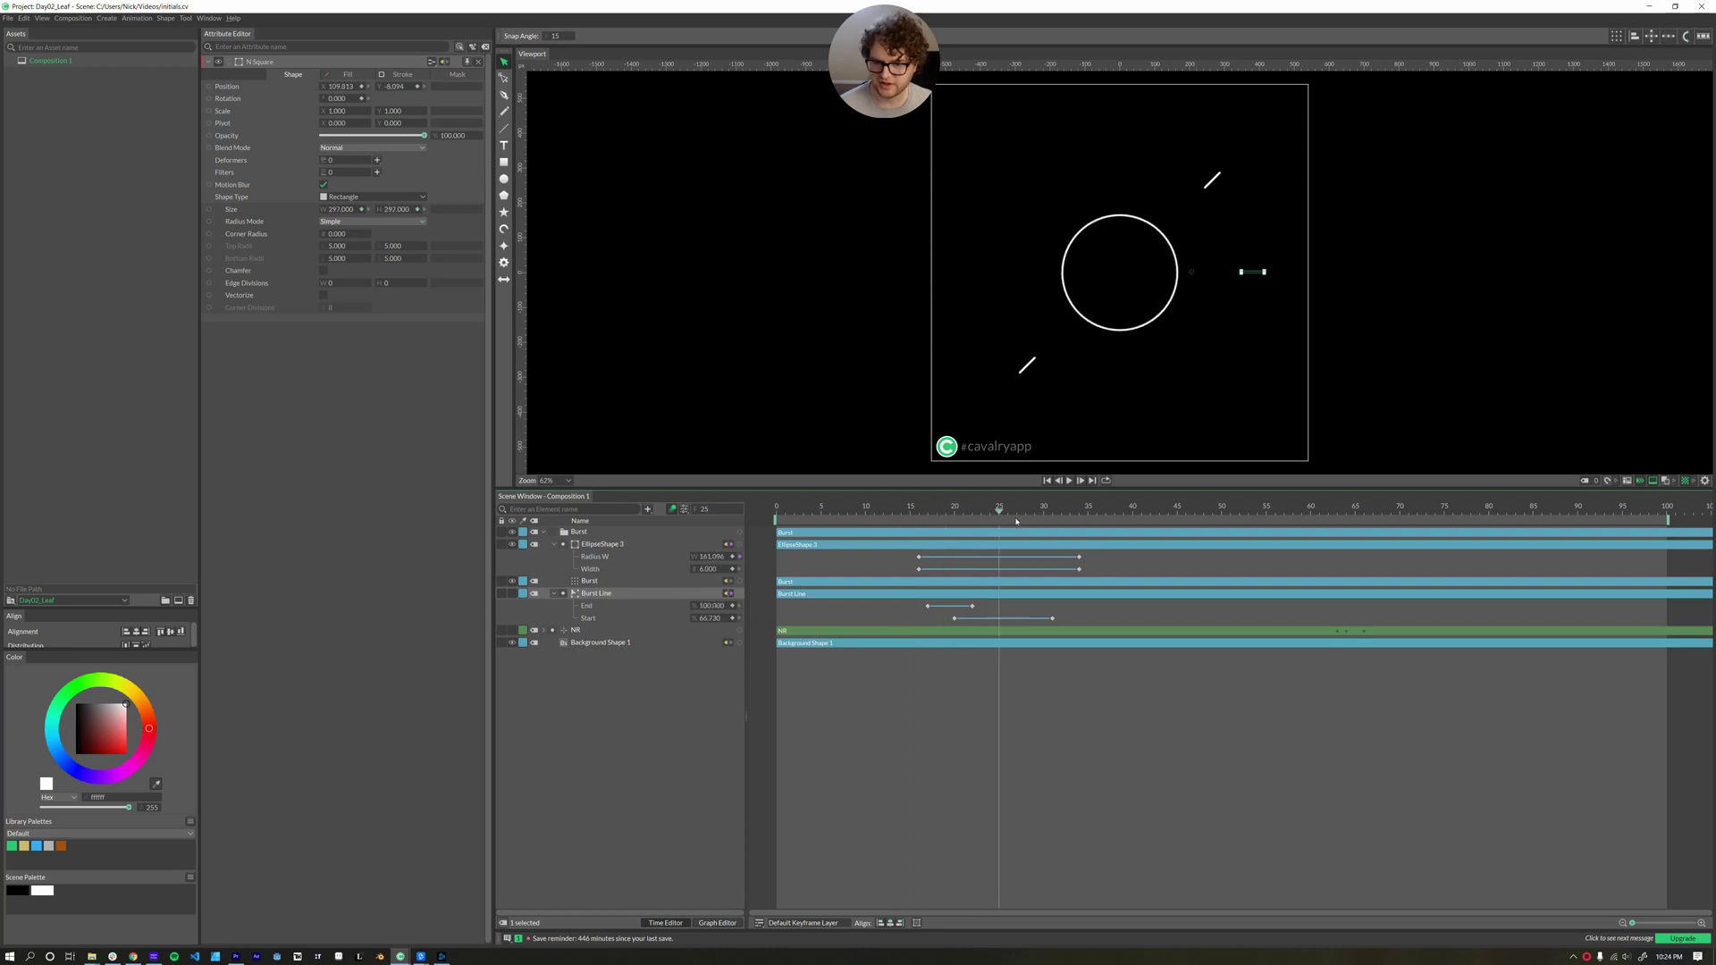
Hide the Burst duplicator at frame 20 to inspect the original Burst Line, and make the duplicator visible again
{"action": "left_click", "coordinate": [513, 581]}
{"action": "mouse_move", "coordinate": [956, 513]}
{"action": "left_mouse_down"}
{"action": "mouse_move", "coordinate": [1050, 533]}
{"action": "mouse_move", "coordinate": [955, 538]}
{"action": "left_mouse_up"}
{"action": "left_click", "coordinate": [590, 582]}
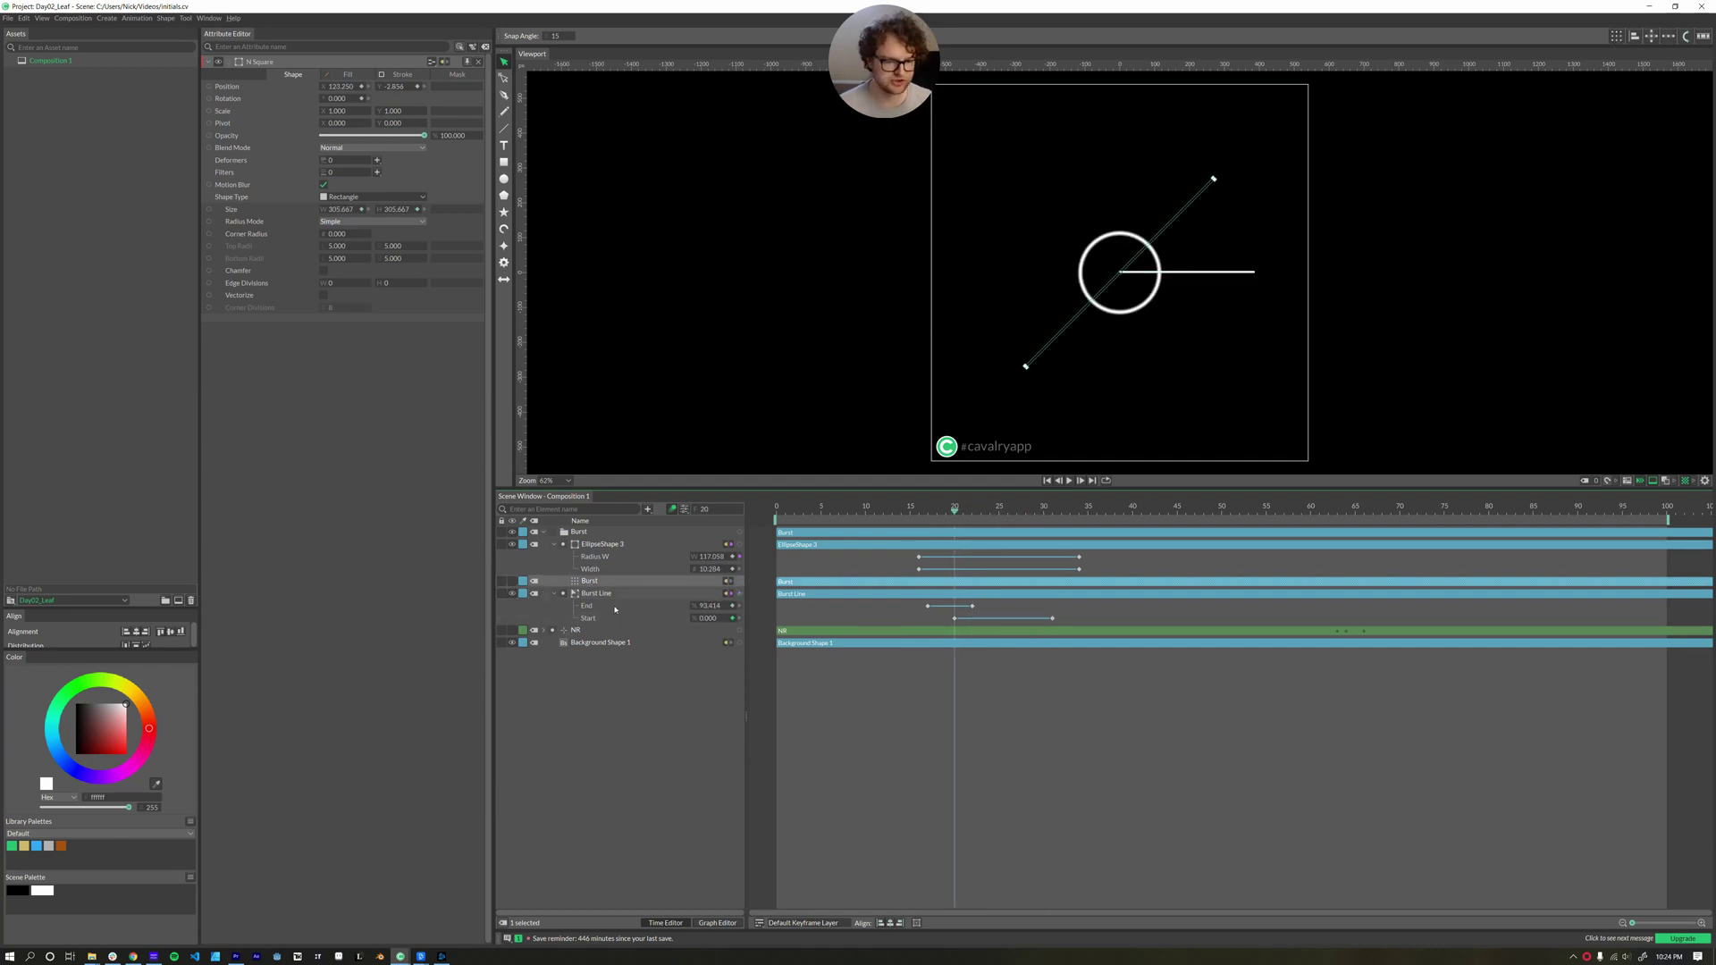
{"action": "left_click", "coordinate": [512, 581]}
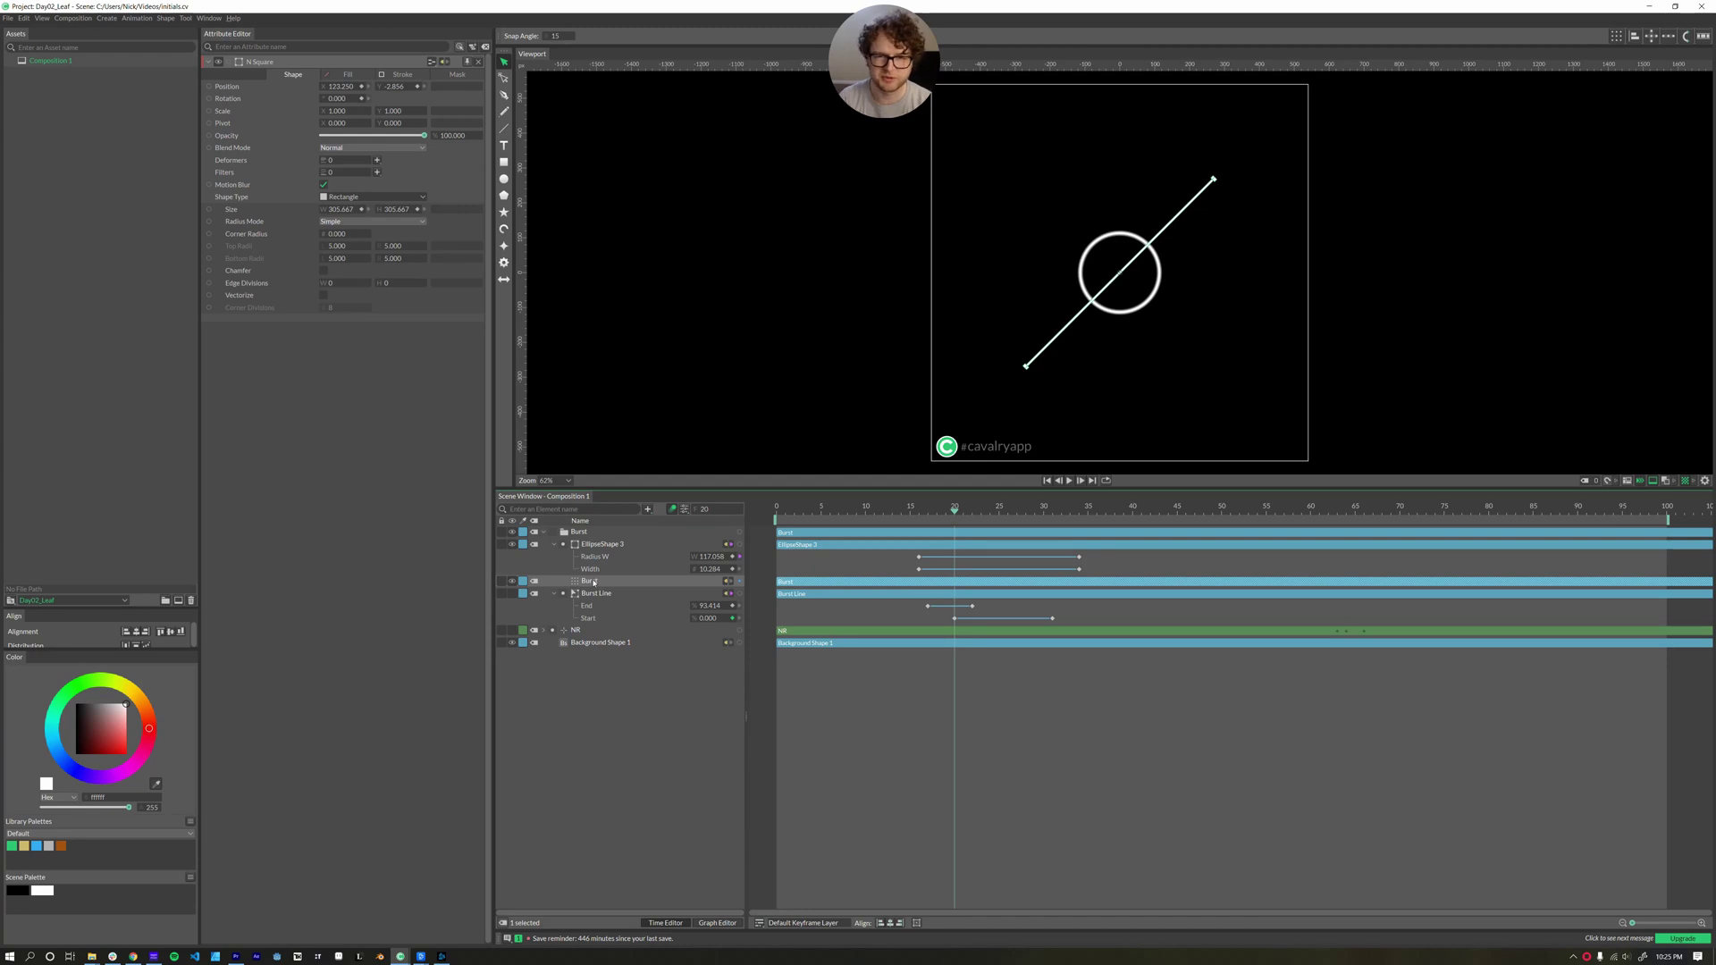
Open the Burst duplicator's attributes, choose Circle as its distribution, and undo the last attribute change
{"action": "left_click", "coordinate": [594, 583]}
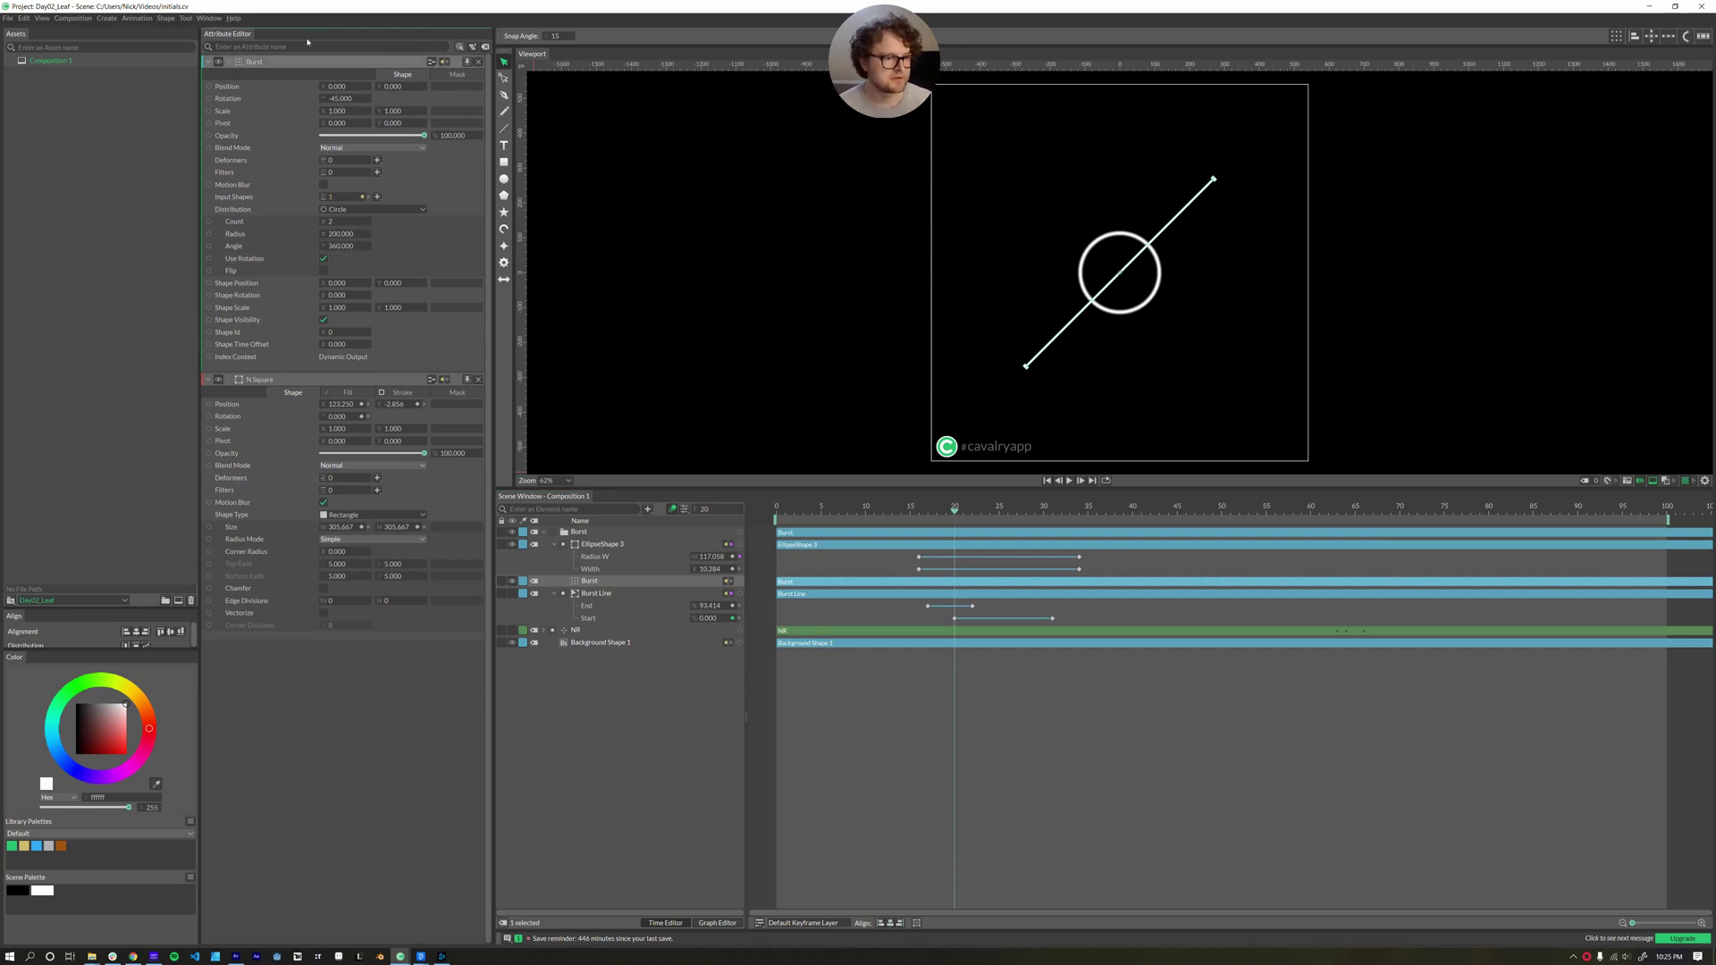
{"action": "left_click", "coordinate": [344, 211]}
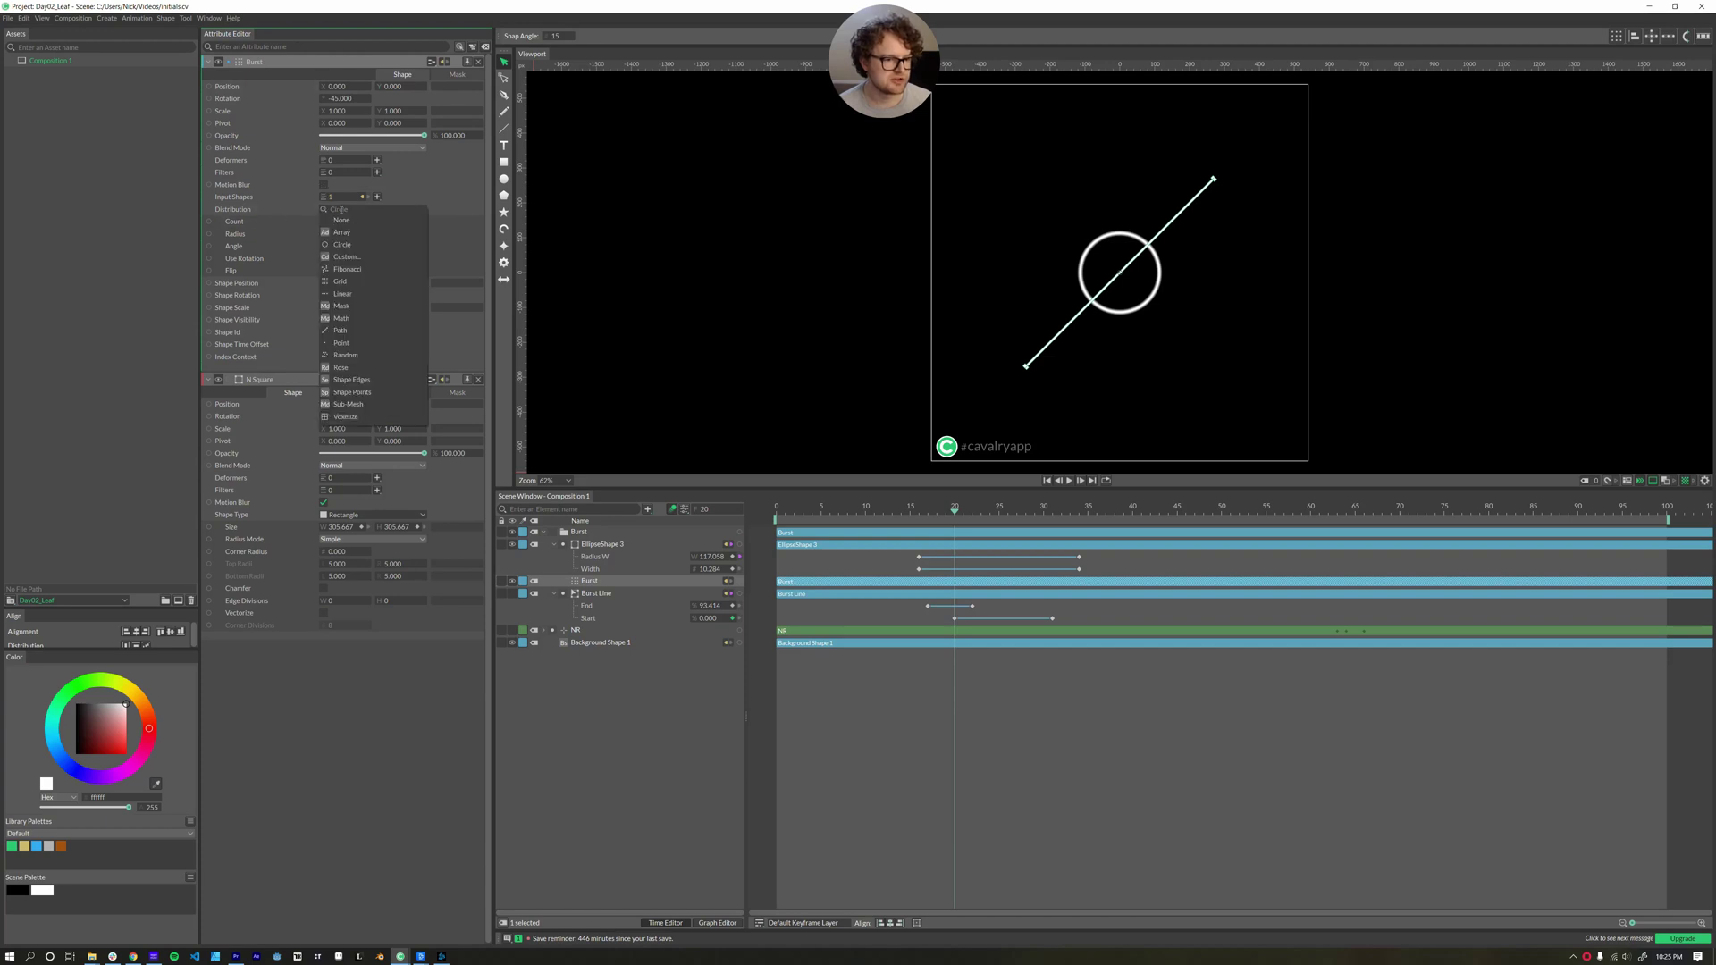
{"action": "left_click", "coordinate": [341, 244]}
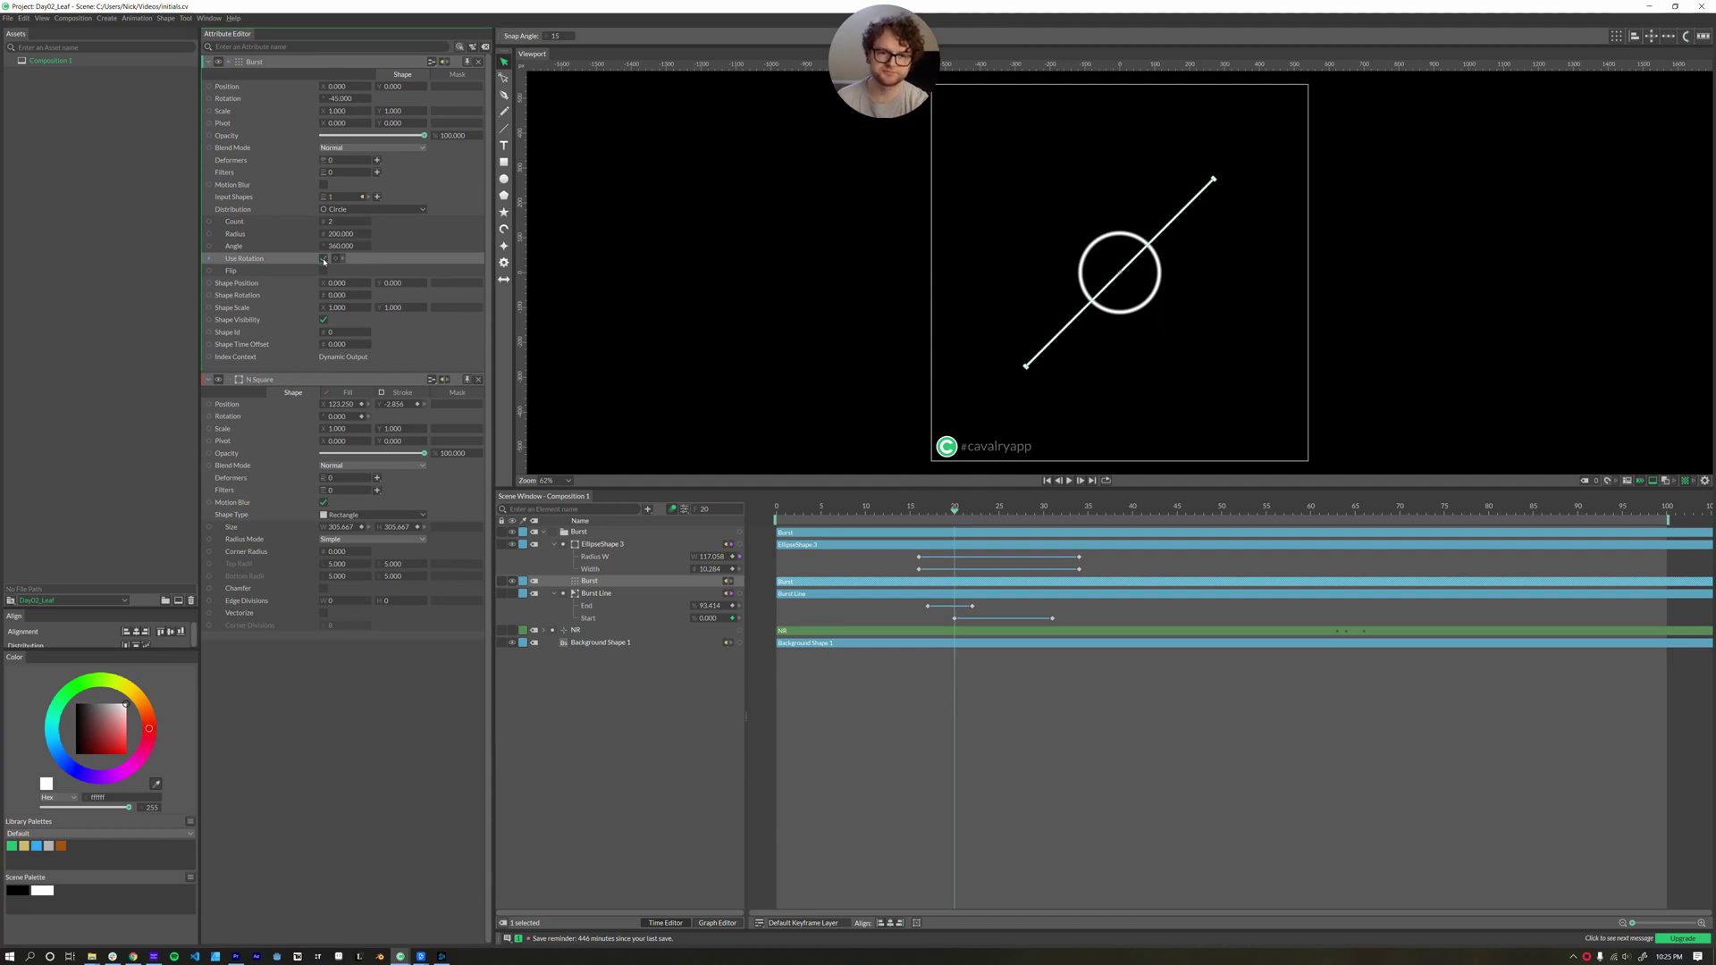
{"action": "key", "text": "ctrl+z"}
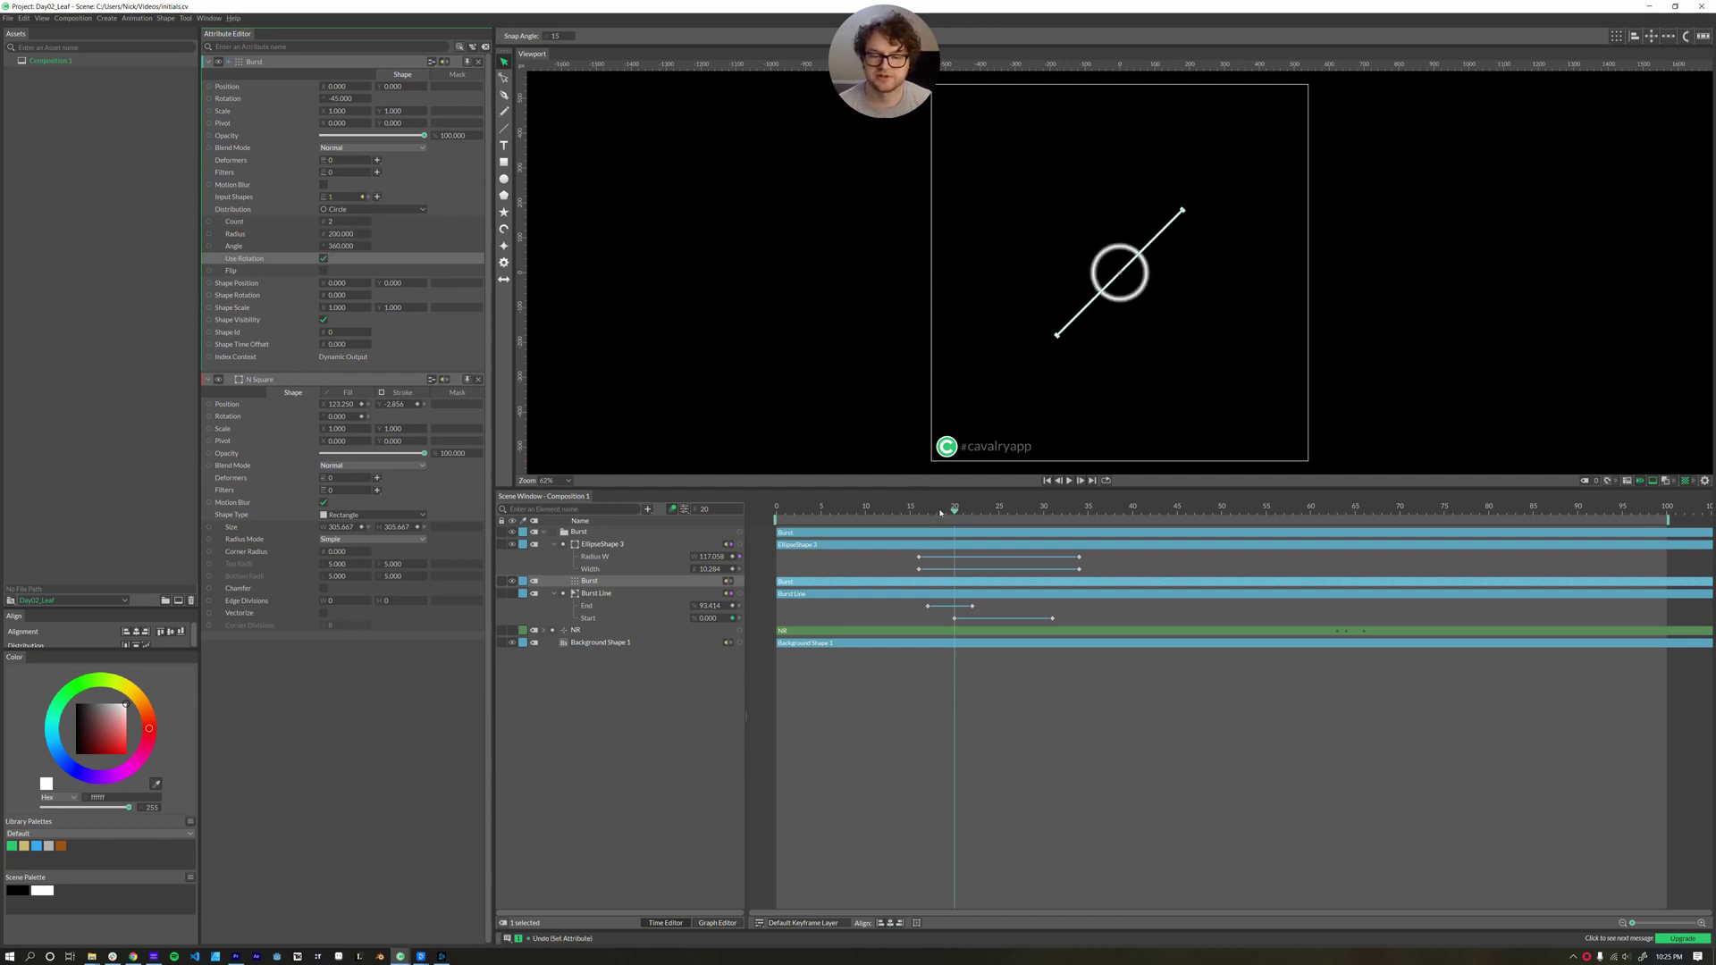
Examine EllipseShape 2 and its Radius and Width animation around frames 18 to 24, and collapse the Burst group
{"action": "left_click_drag", "start_coordinate": [941, 512], "coordinate": [1005, 538]}
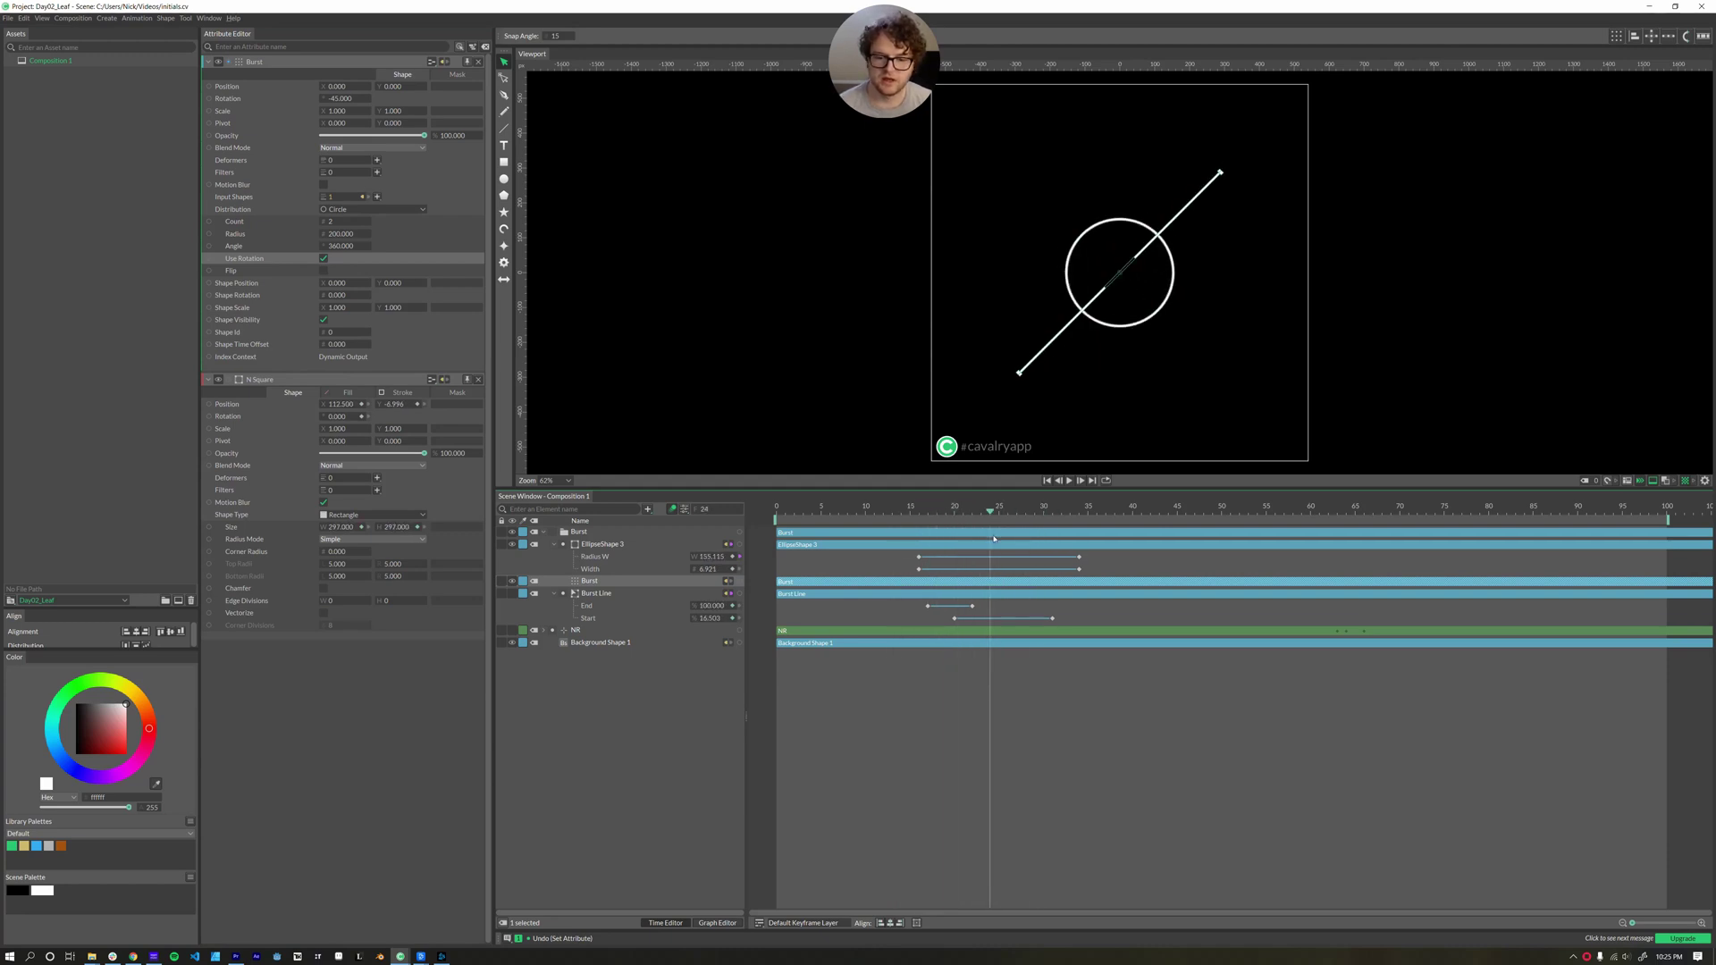
{"action": "left_click", "coordinate": [611, 544]}
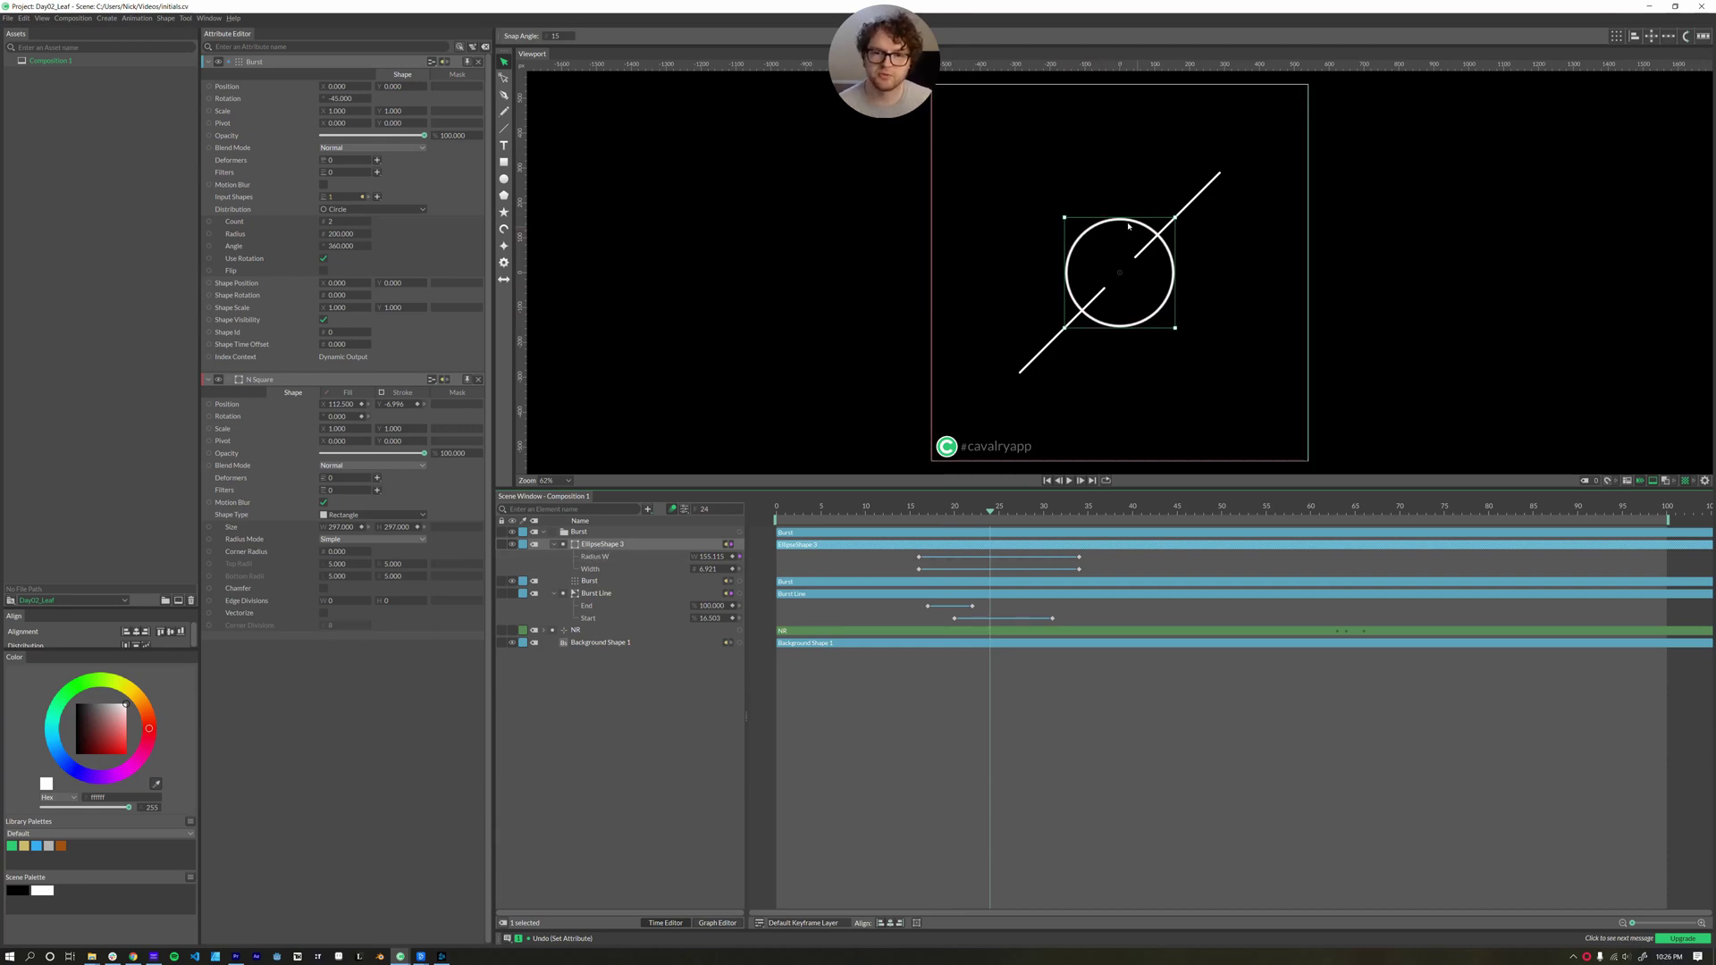
{"action": "mouse_move", "coordinate": [920, 512]}
{"action": "left_mouse_down"}
{"action": "mouse_move", "coordinate": [1052, 512]}
{"action": "mouse_move", "coordinate": [1078, 529]}
{"action": "mouse_move", "coordinate": [936, 529]}
{"action": "left_mouse_up"}
{"action": "left_click", "coordinate": [552, 569]}
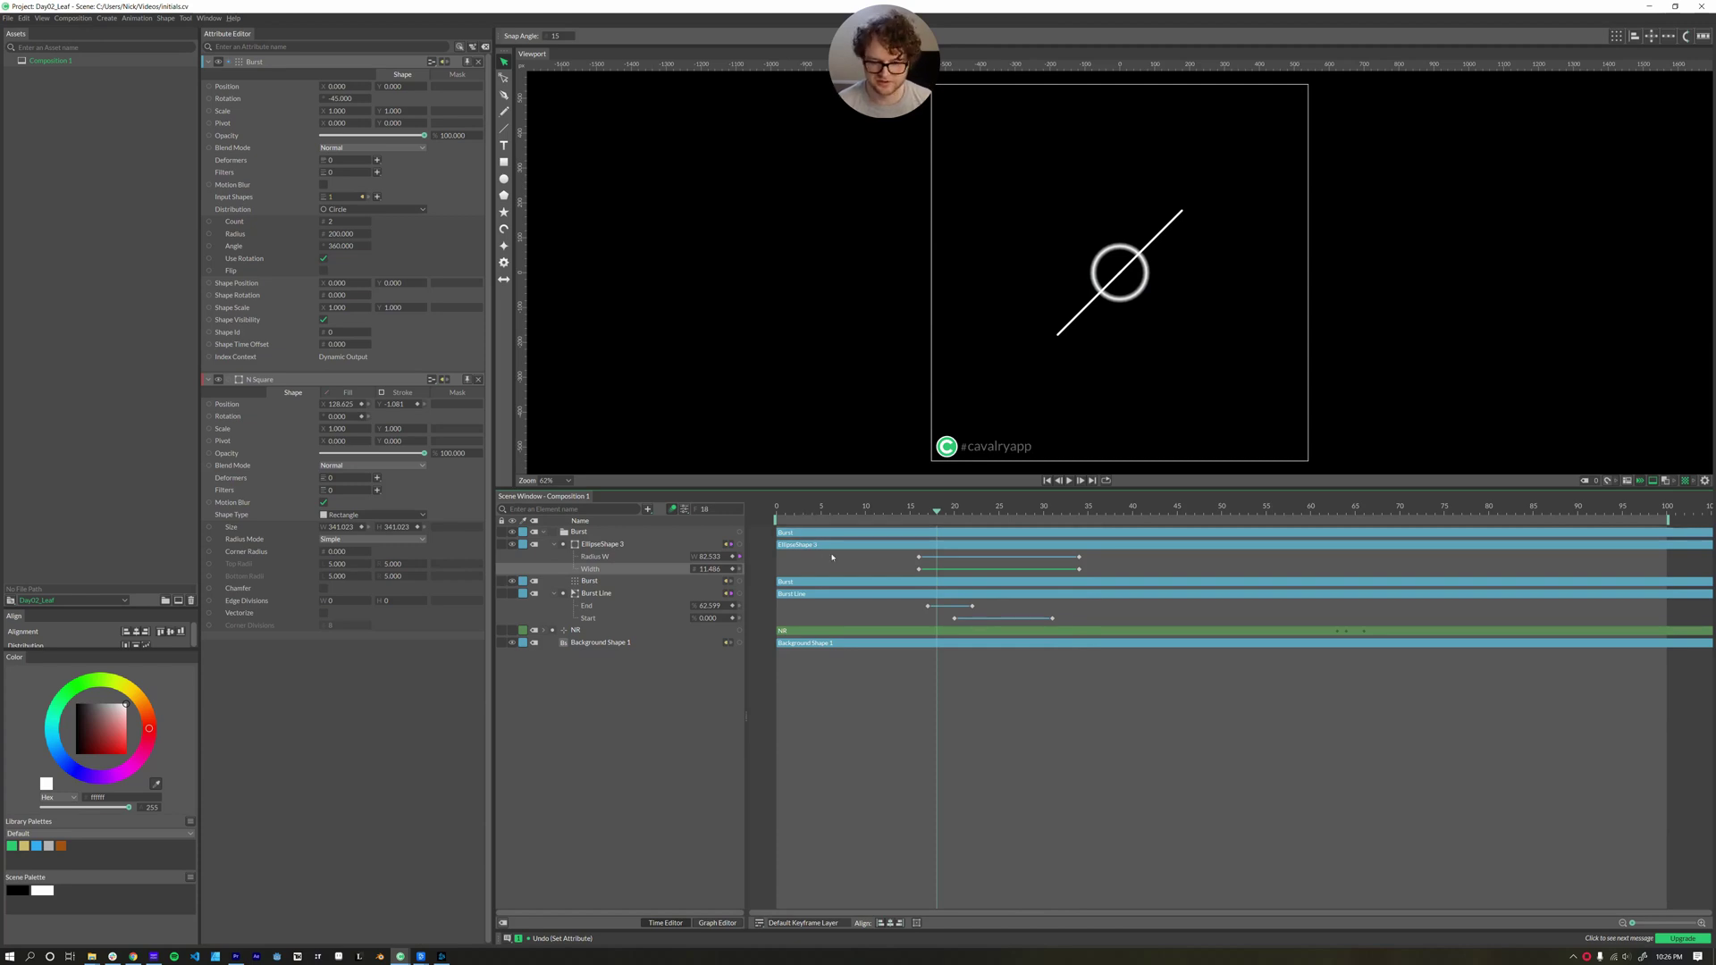
{"action": "left_click", "coordinate": [544, 532]}
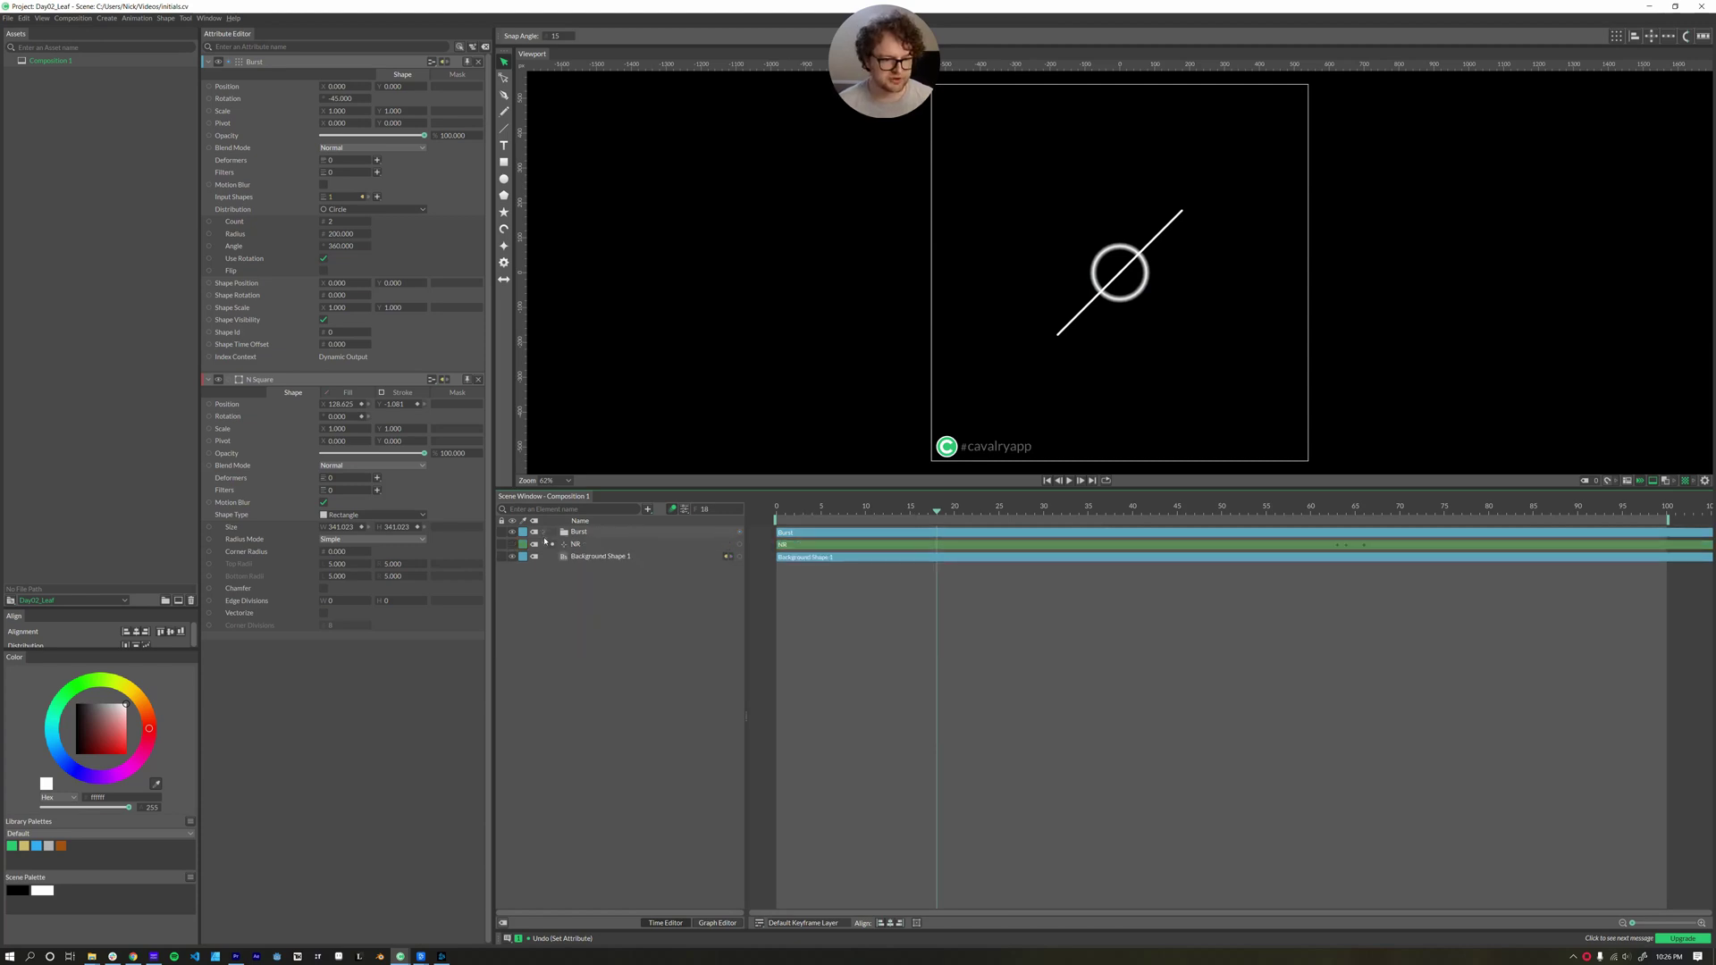
Make the NR group visible, expand its contents, move to frame 30, and select the group
{"action": "left_click", "coordinate": [513, 543]}
{"action": "left_click", "coordinate": [543, 544]}
{"action": "left_click_drag", "start_coordinate": [937, 518], "coordinate": [1044, 537]}
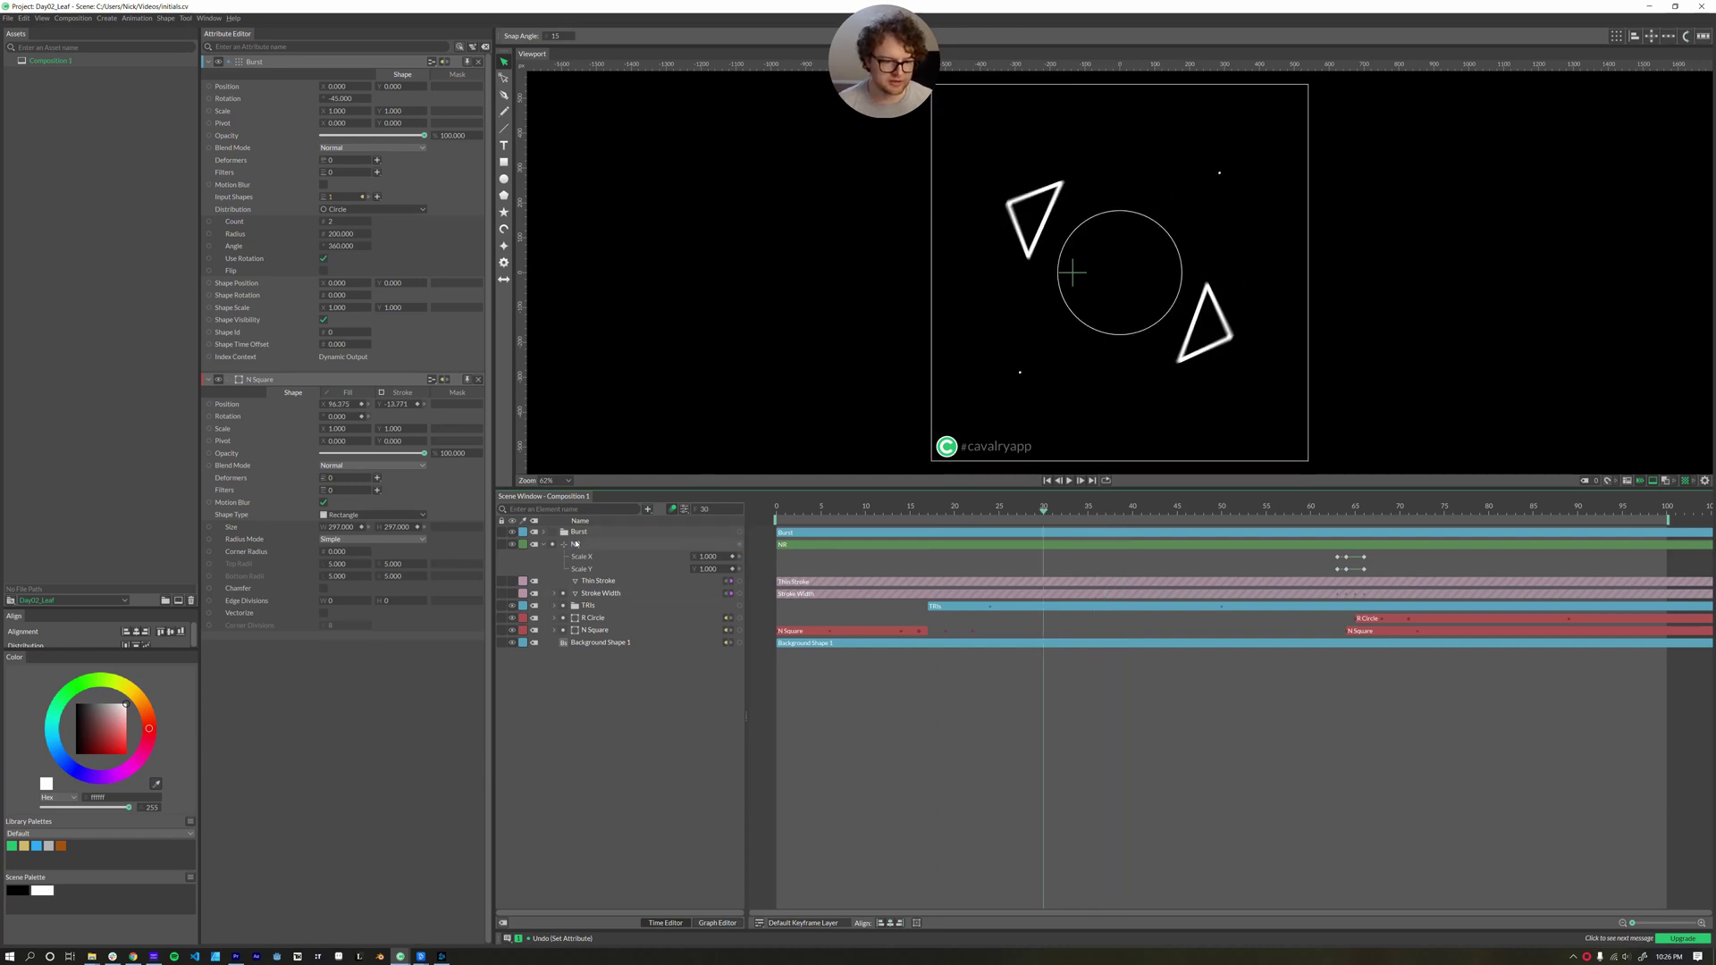
{"action": "left_click", "coordinate": [576, 542]}
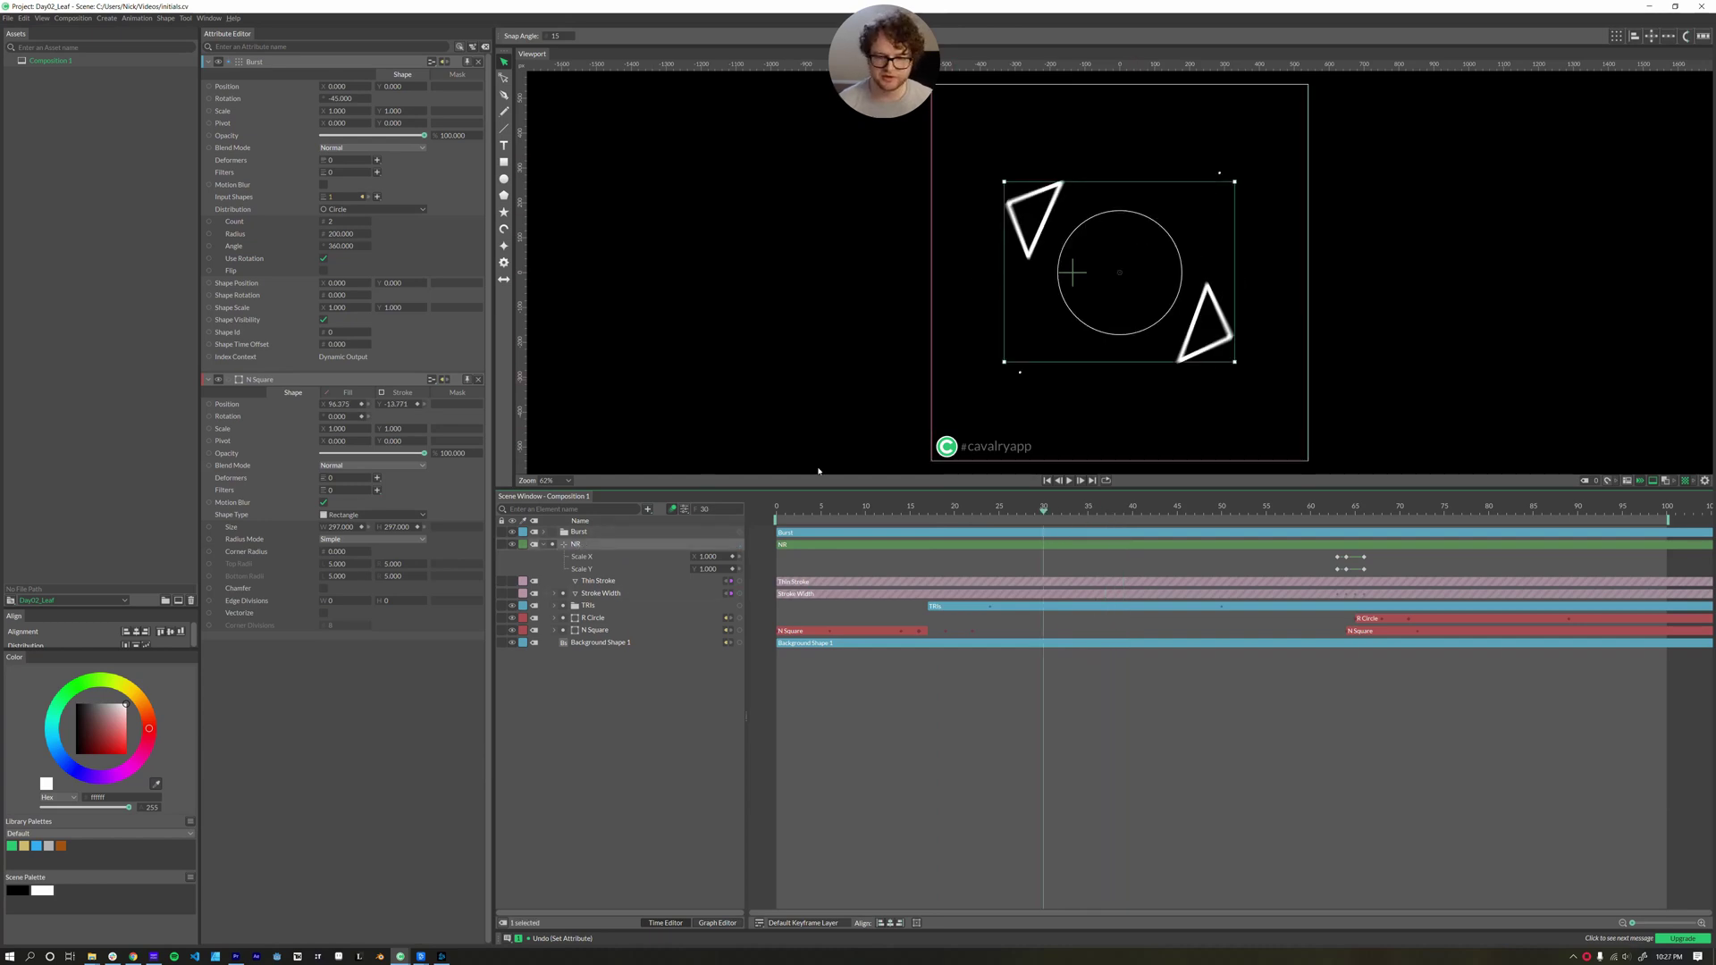
Expand the triangle group inside NR and examine the group's Rotation and N Tri OL's Rotation up to frame 35
{"action": "left_click", "coordinate": [554, 607]}
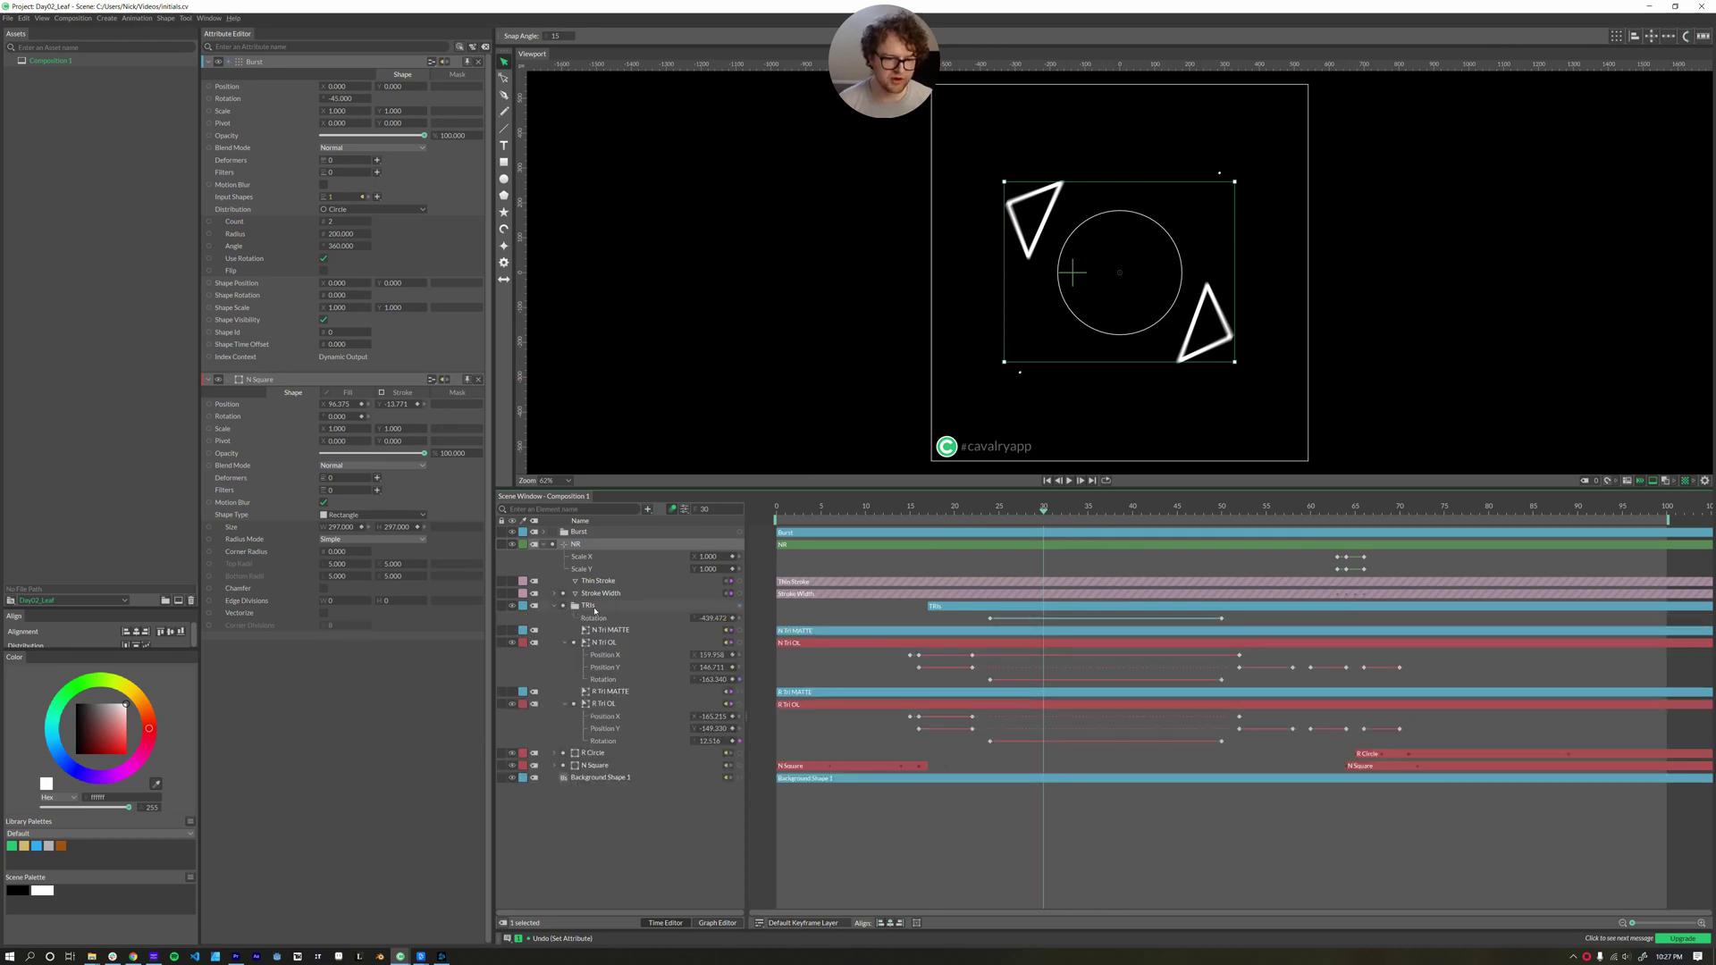
{"action": "left_click", "coordinate": [581, 608]}
{"action": "left_click", "coordinate": [598, 620]}
{"action": "left_click", "coordinate": [600, 681]}
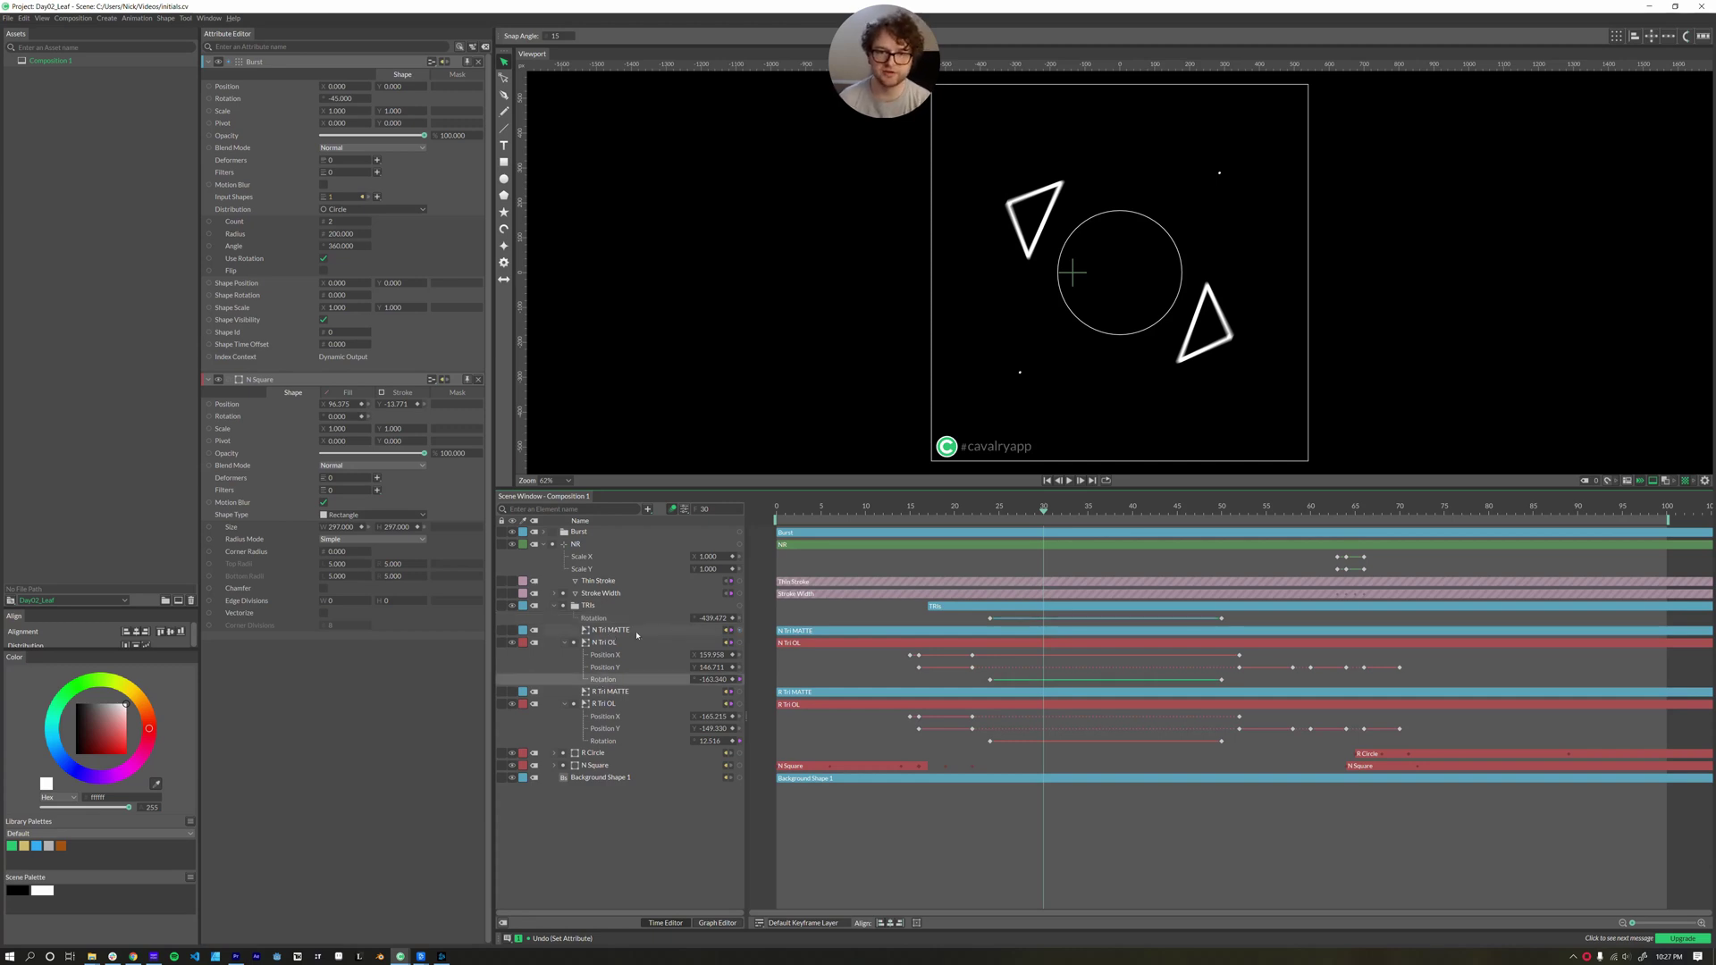
{"action": "left_click_drag", "start_coordinate": [1068, 523], "coordinate": [1090, 564]}
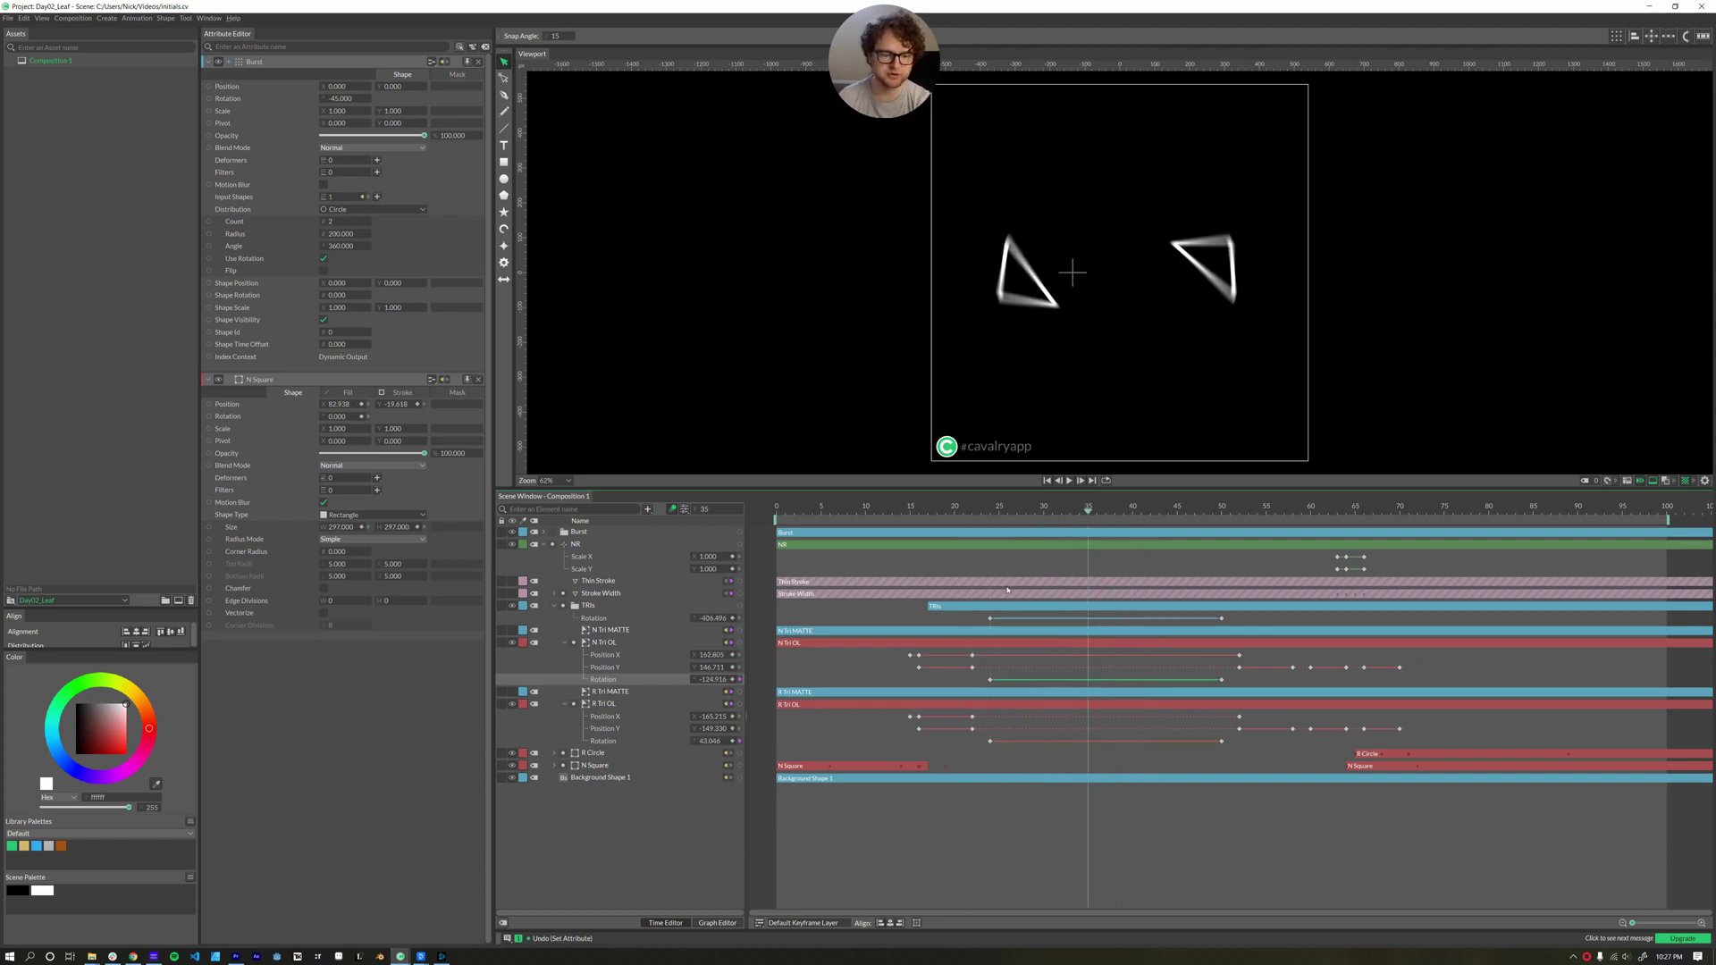
Select N Tri OL and follow its movement and rotation through frames 39 to 51
{"action": "left_click", "coordinate": [610, 643]}
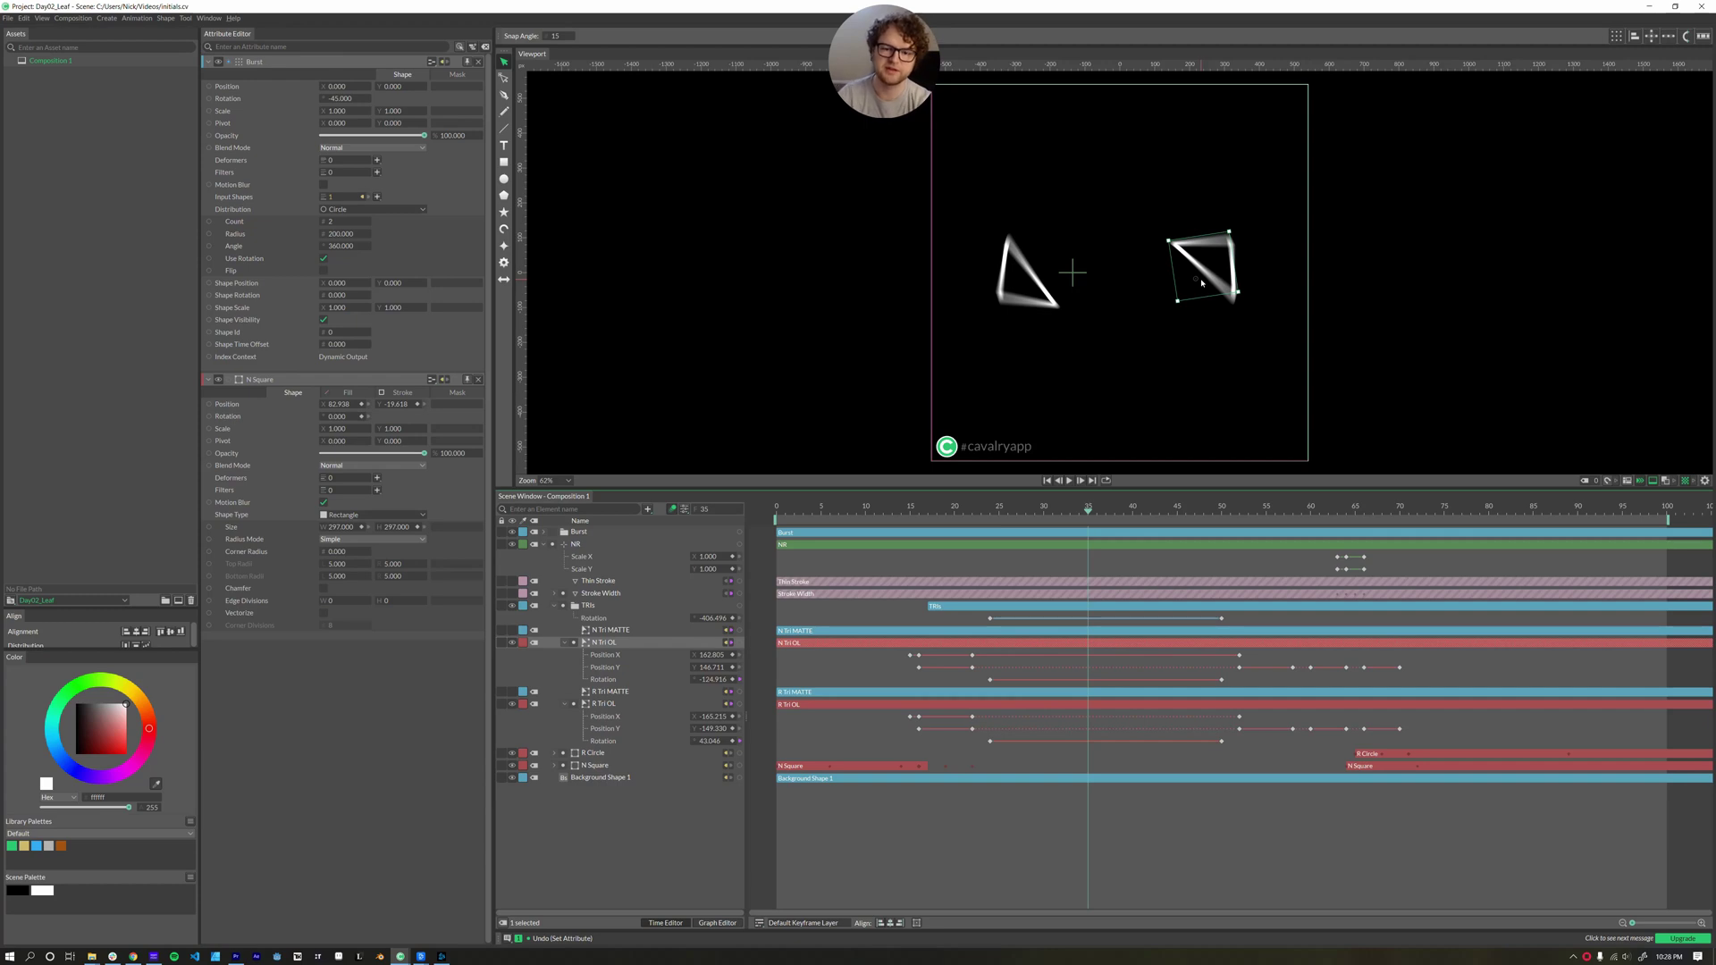
{"action": "mouse_move", "coordinate": [1095, 513]}
{"action": "left_mouse_down"}
{"action": "mouse_move", "coordinate": [1141, 515]}
{"action": "mouse_move", "coordinate": [1123, 518]}
{"action": "left_mouse_up"}
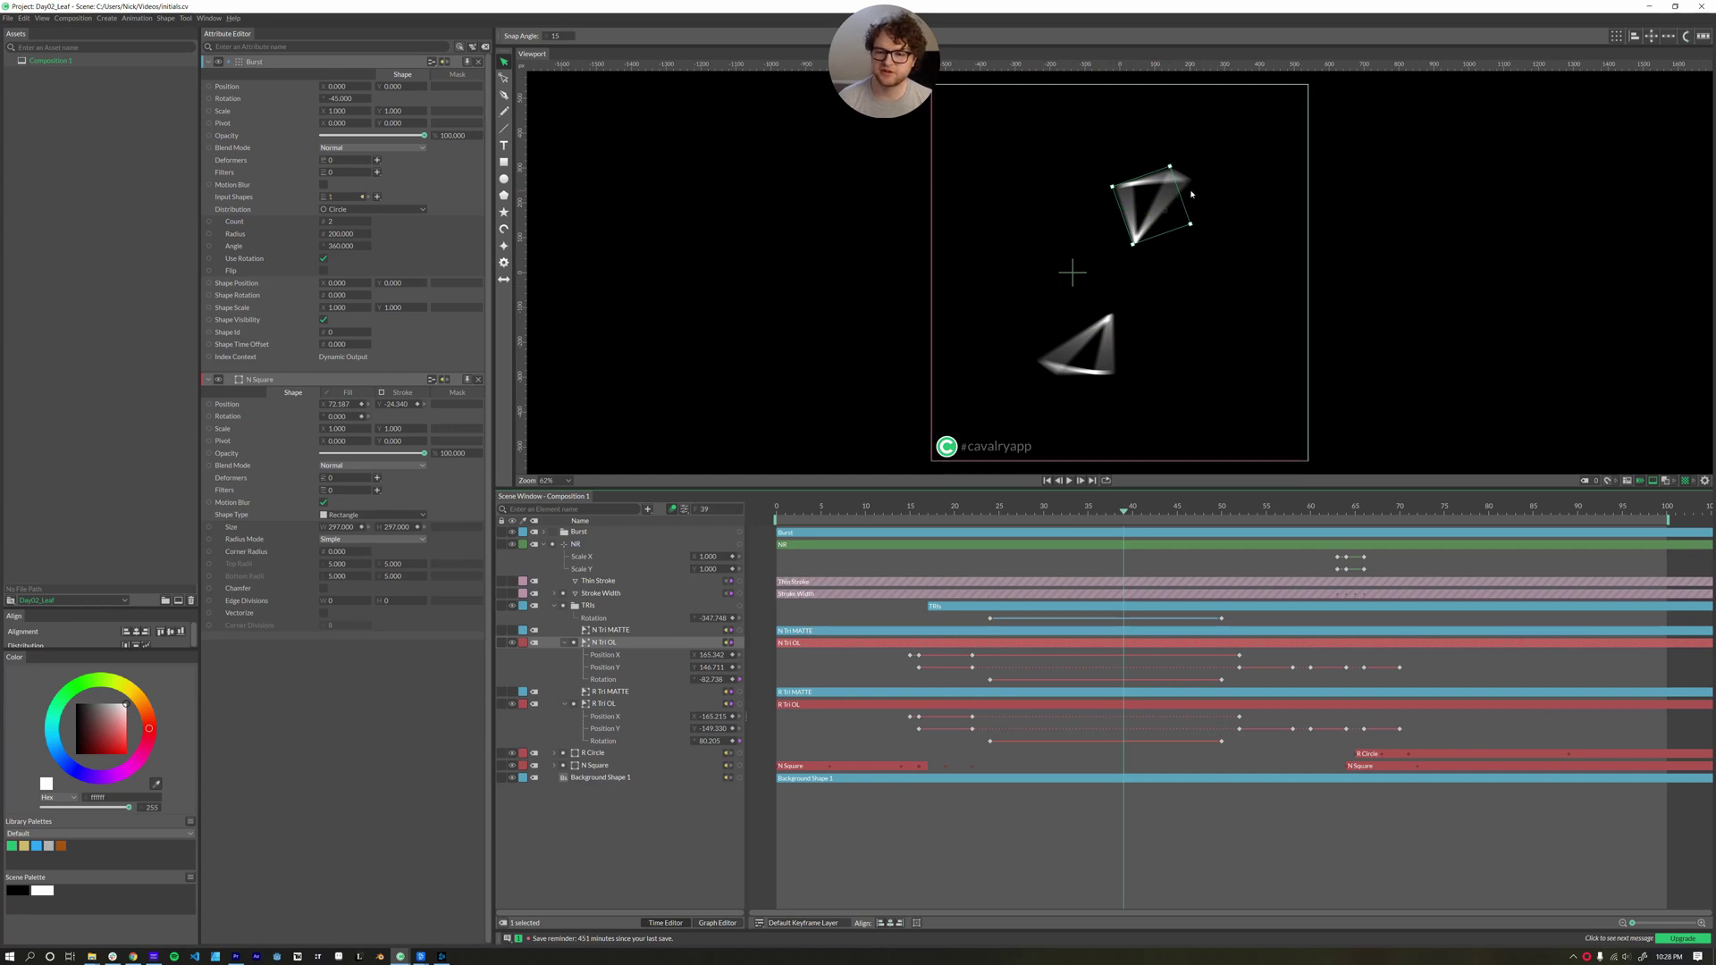
{"action": "left_click_drag", "start_coordinate": [1128, 512], "coordinate": [1236, 547]}
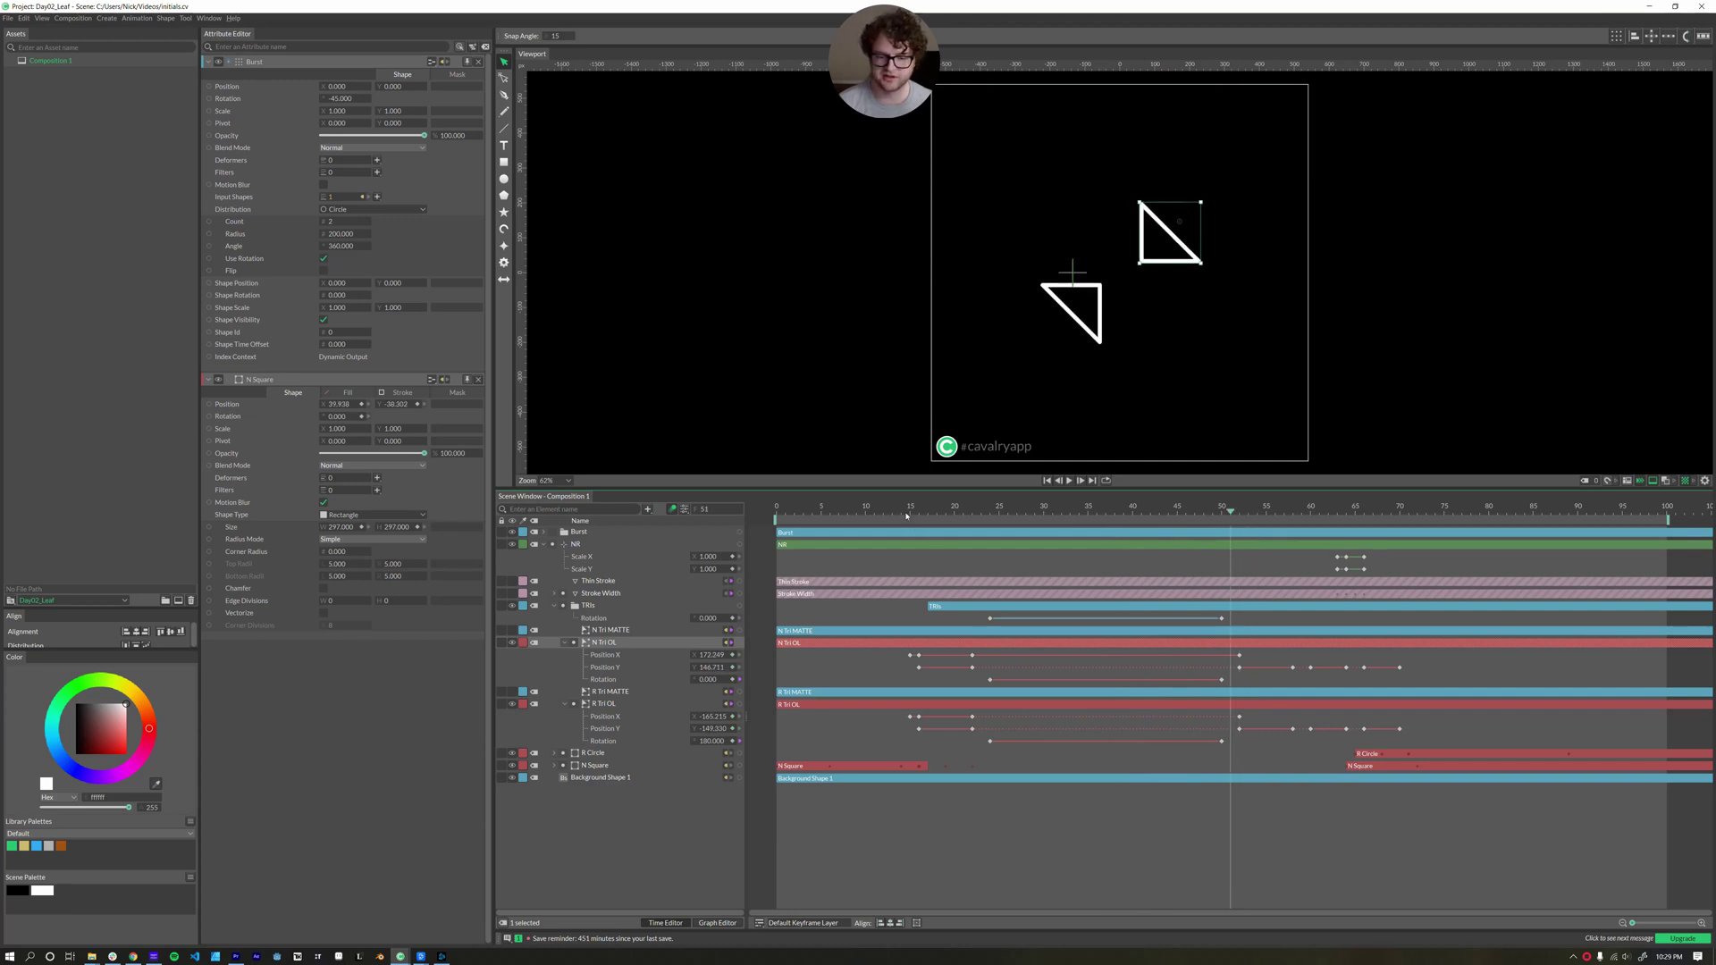
Examine R Circle's Position Y and Scale animation around frames 67 to 70, and open the circle's attributes
{"action": "left_click_drag", "start_coordinate": [906, 516], "coordinate": [1373, 561]}
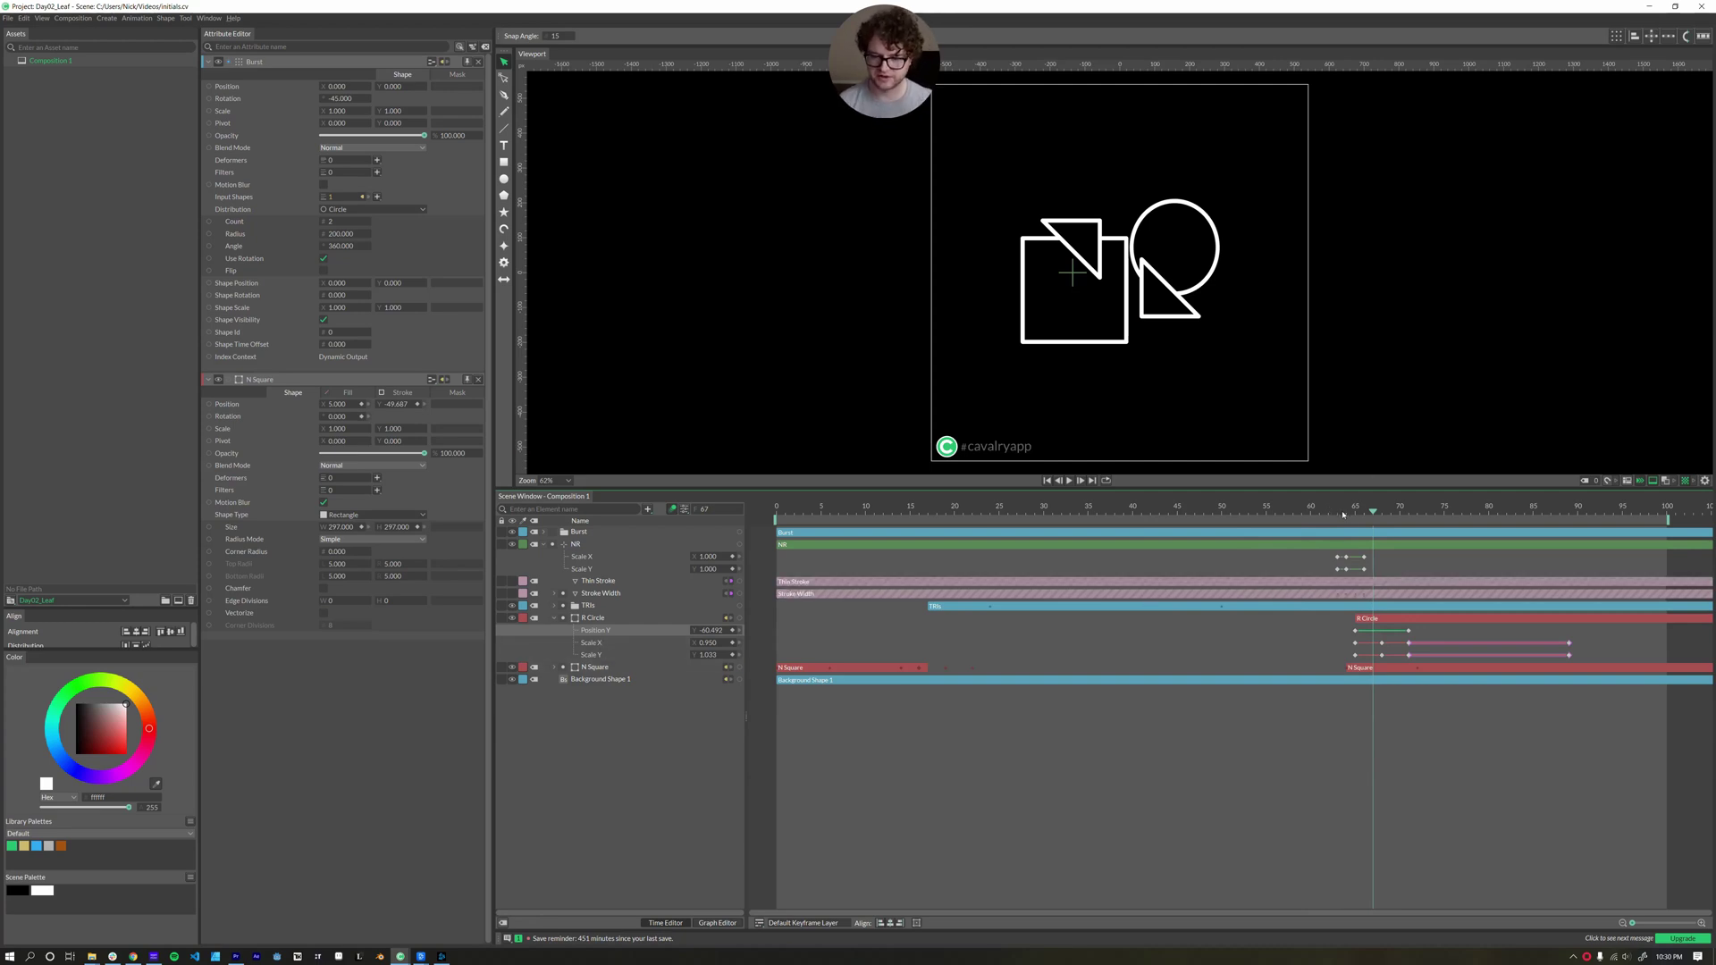
{"action": "left_click_drag", "start_coordinate": [1342, 514], "coordinate": [1391, 523]}
{"action": "key", "text": "Right"}
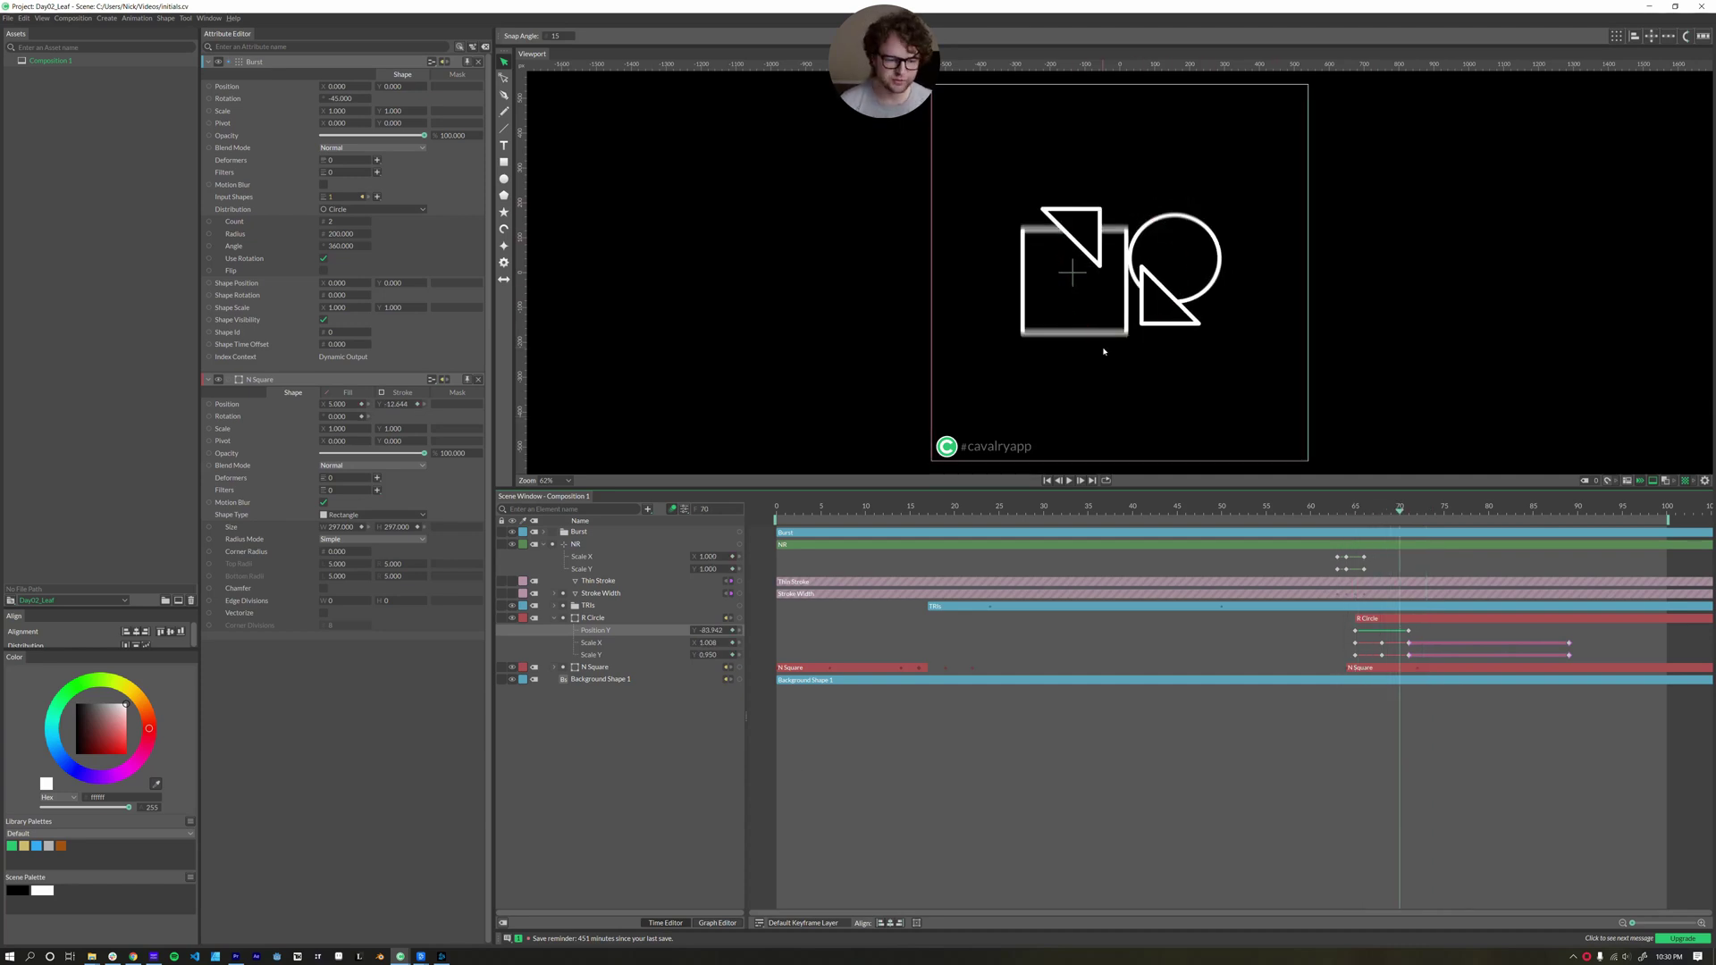
{"action": "left_click", "coordinate": [597, 644]}
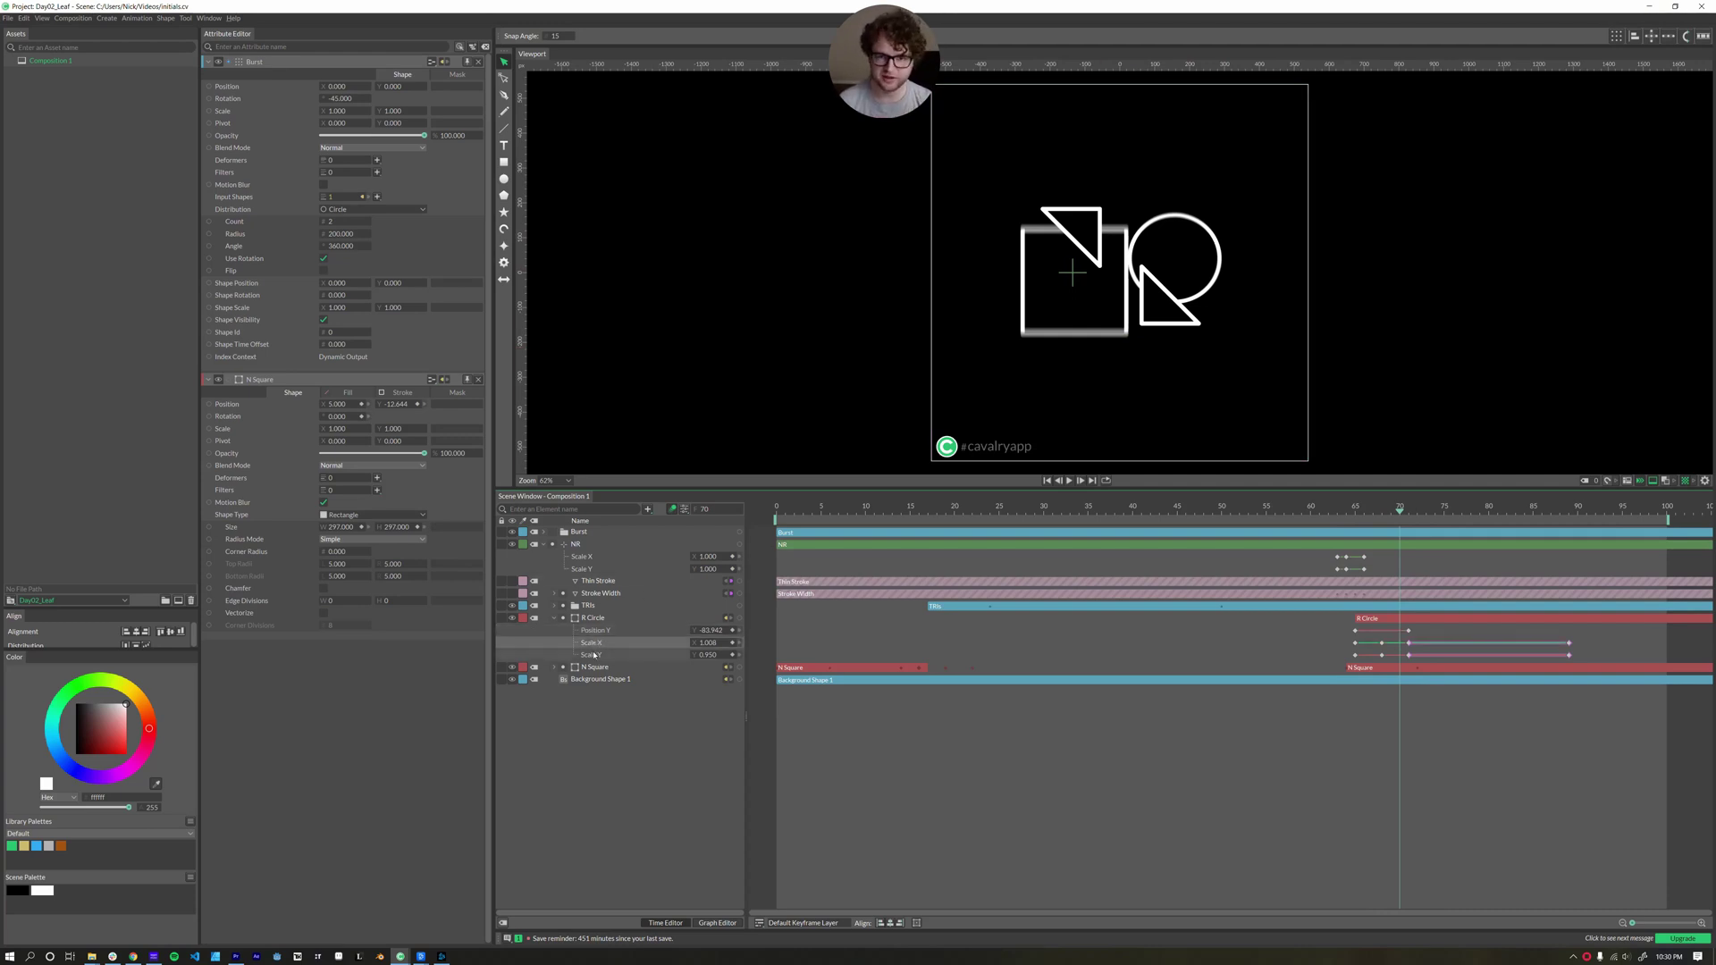
{"action": "left_click", "coordinate": [631, 621]}
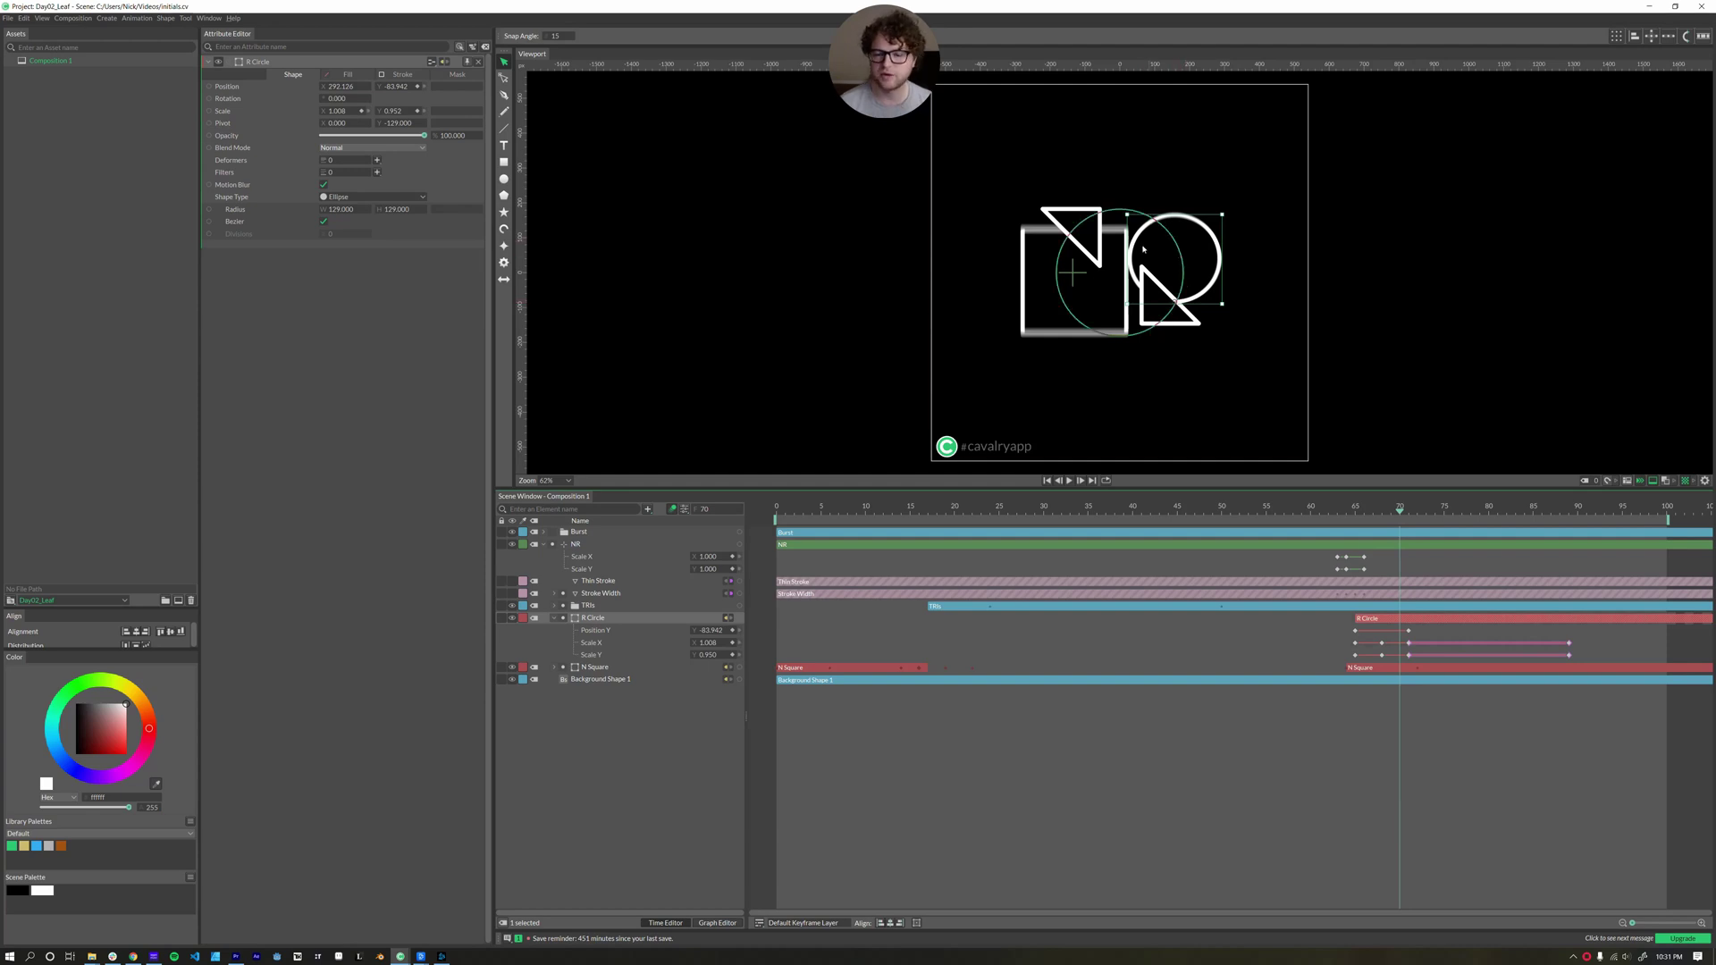
Try adjusting R Circle's Scale Y and Radius values, undoing each attribute change
{"action": "key", "text": "ctrl+z"}
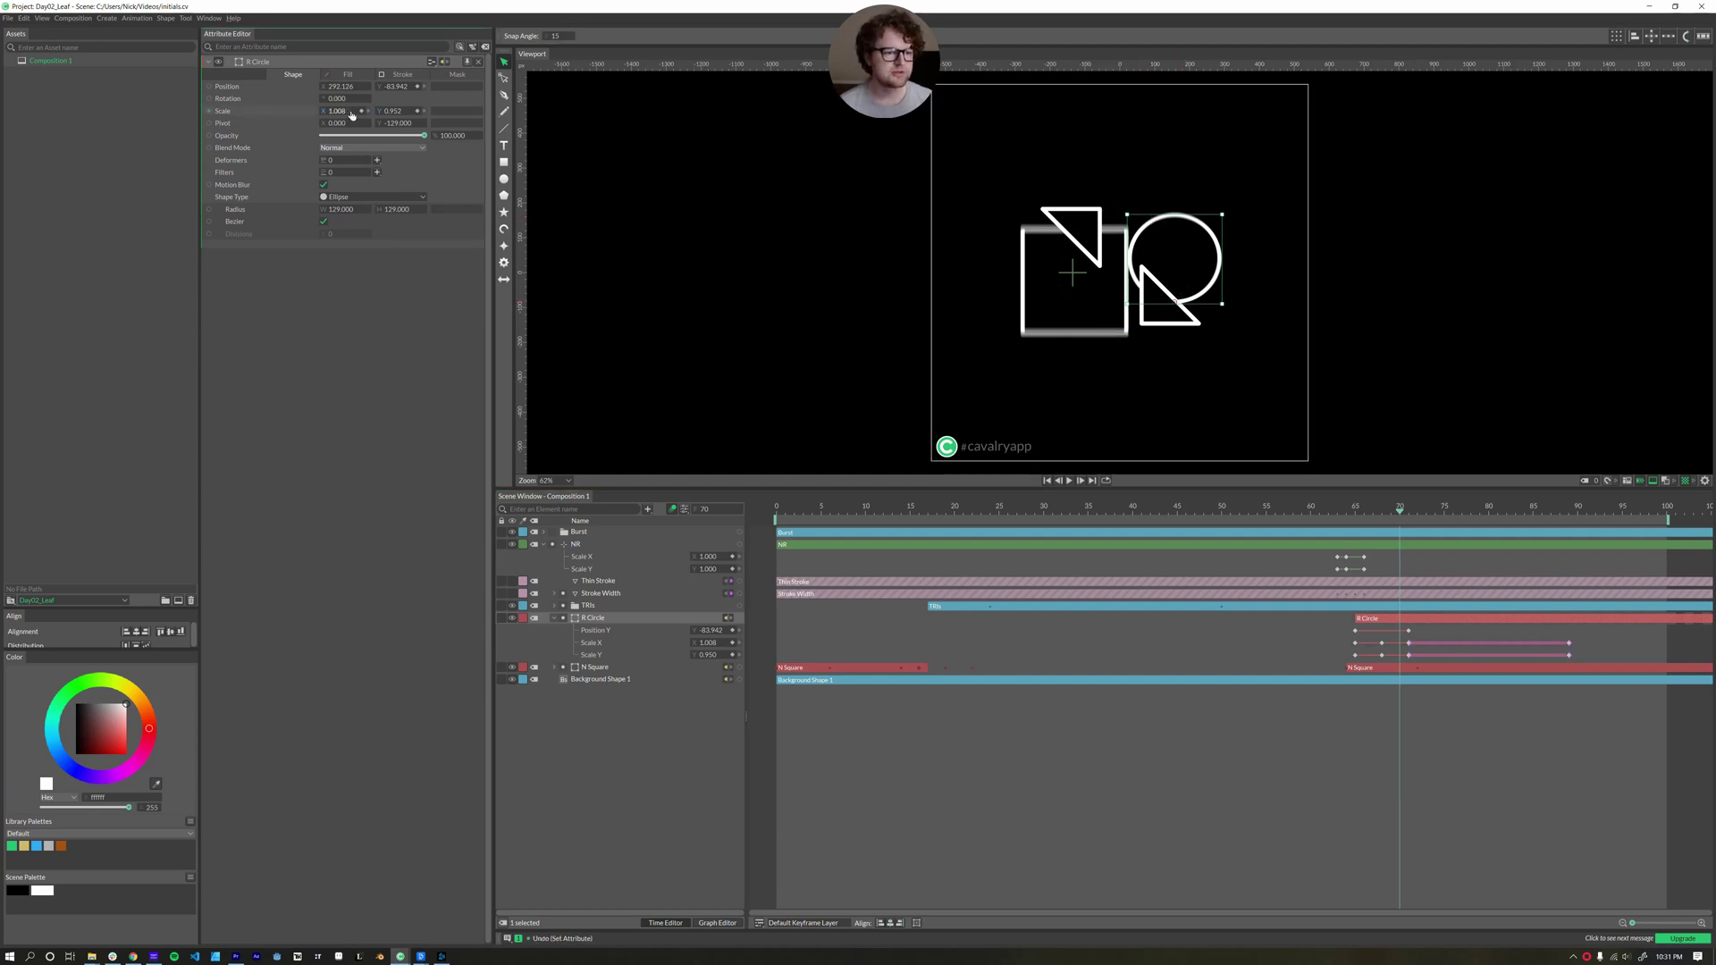
{"action": "mouse_move", "coordinate": [401, 112]}
{"action": "left_mouse_down"}
{"action": "mouse_move", "coordinate": [367, 123]}
{"action": "mouse_move", "coordinate": [433, 130]}
{"action": "mouse_move", "coordinate": [384, 130]}
{"action": "left_mouse_up"}
{"action": "key", "text": "ctrl+z"}
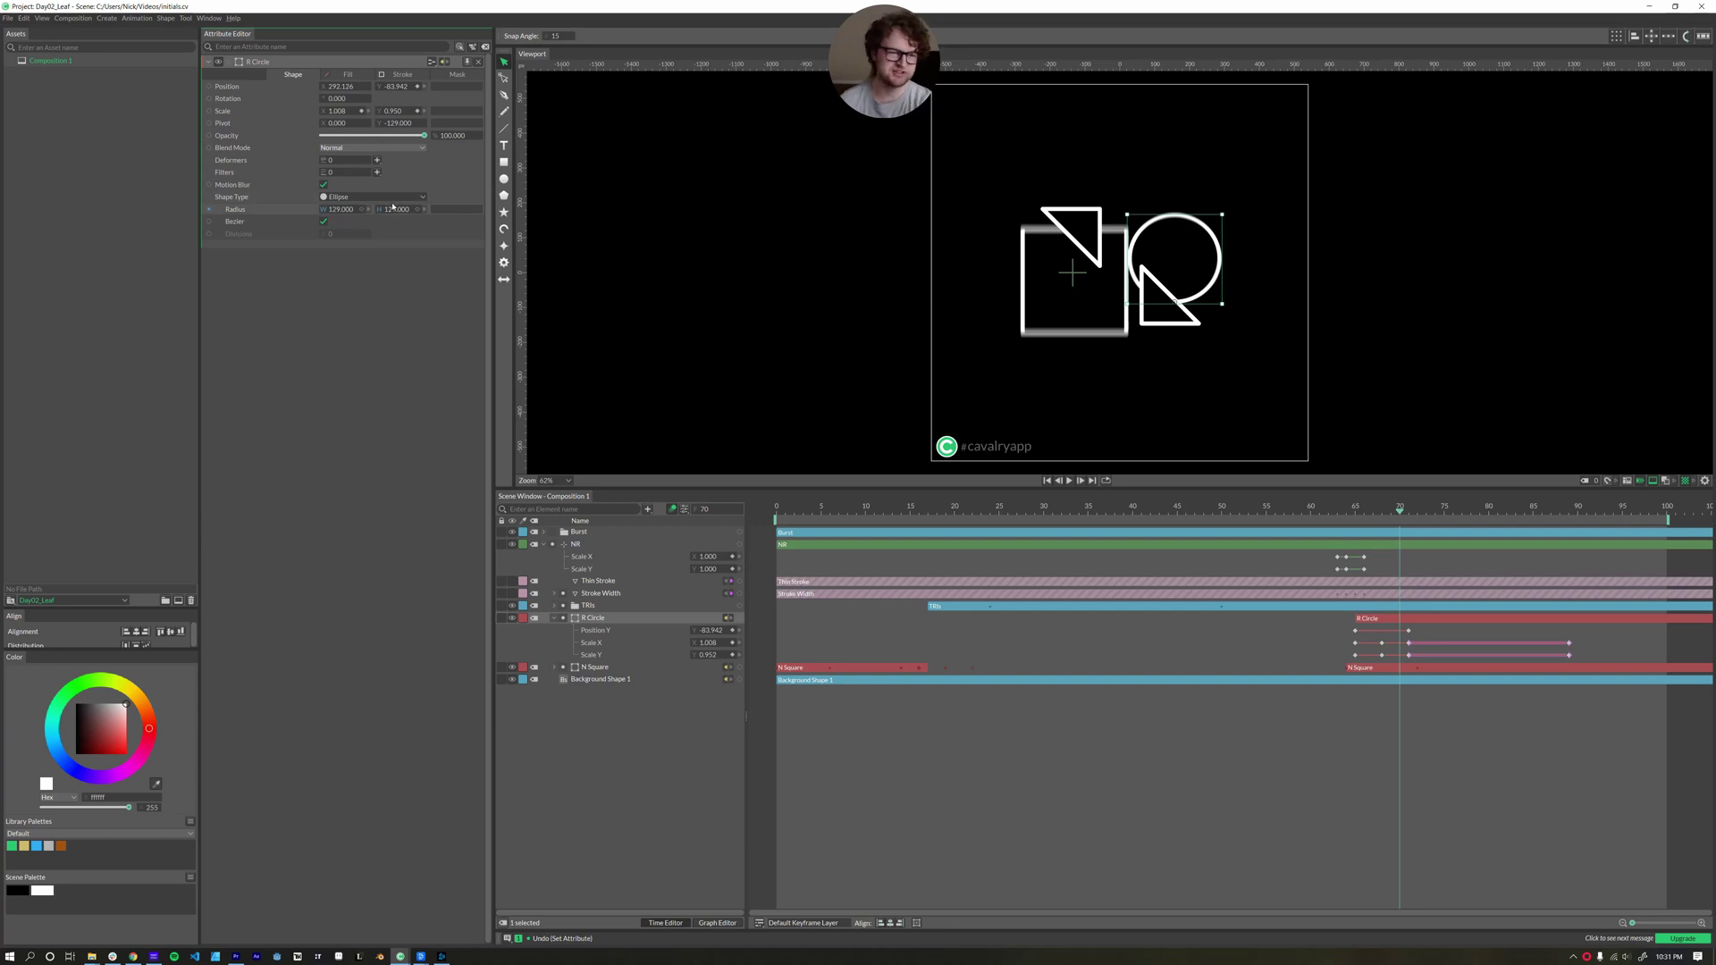
{"action": "left_click_drag", "start_coordinate": [395, 210], "coordinate": [397, 212]}
{"action": "key", "text": "ctrl+z"}
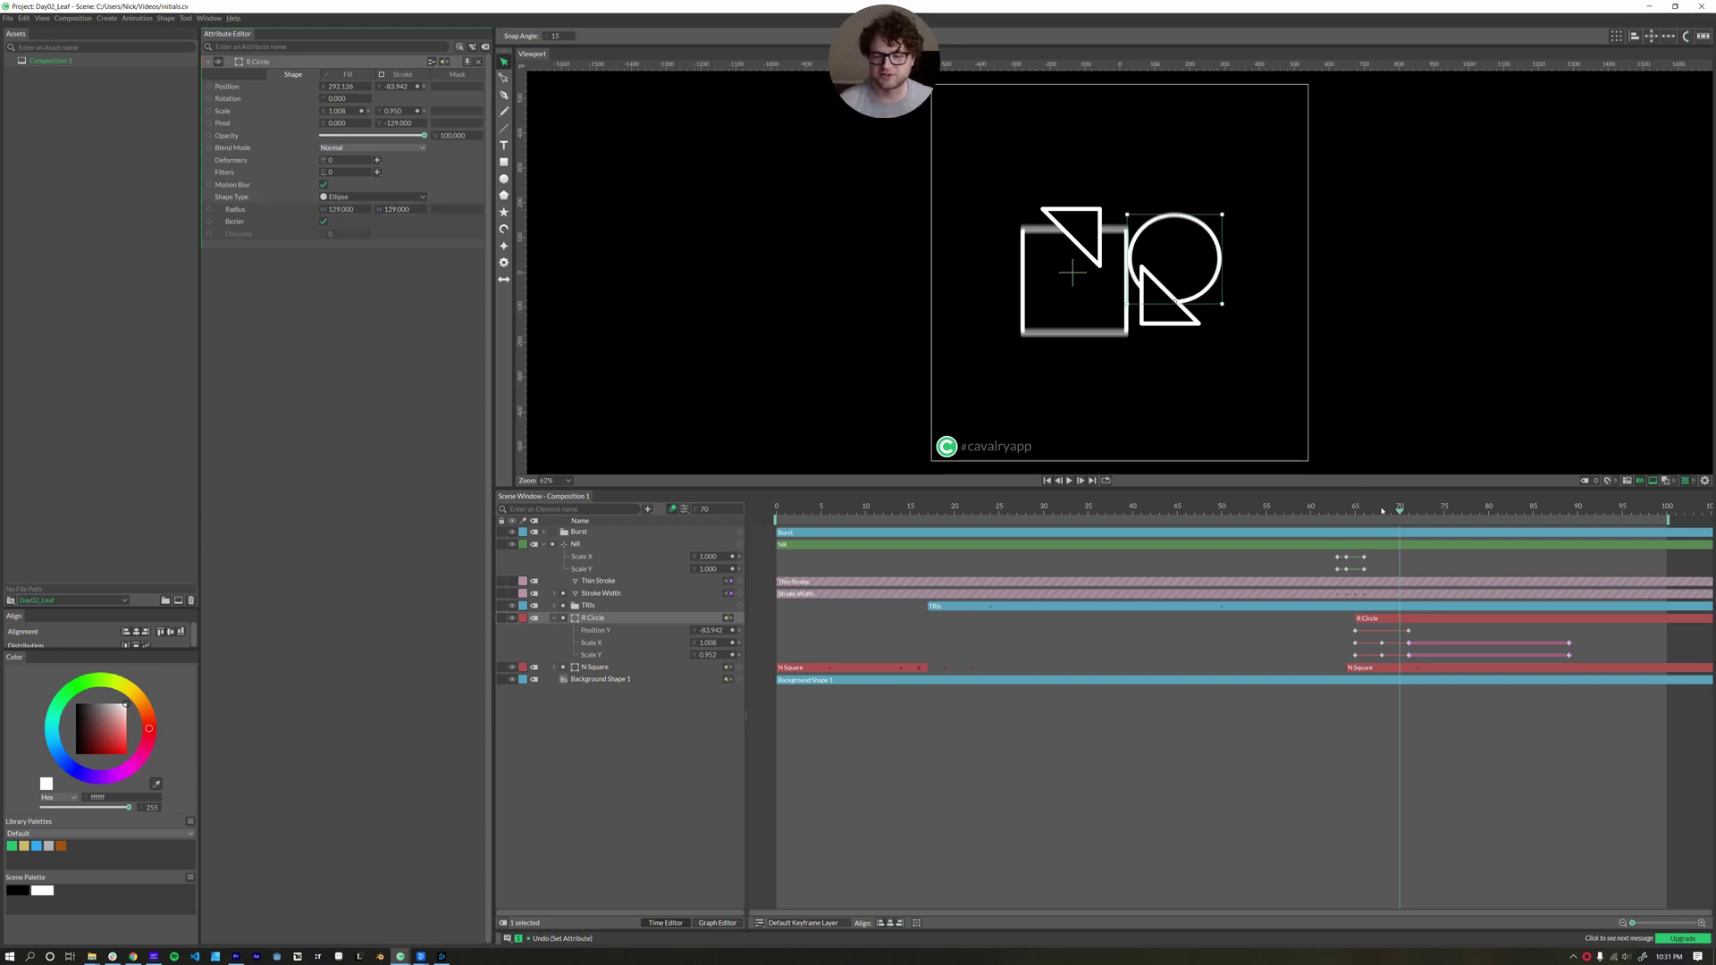
Play the animation to frame 79 and view the Magic Easing option for R Circle's Scale X keyframe at frame 71
{"action": "key", "text": "space"}
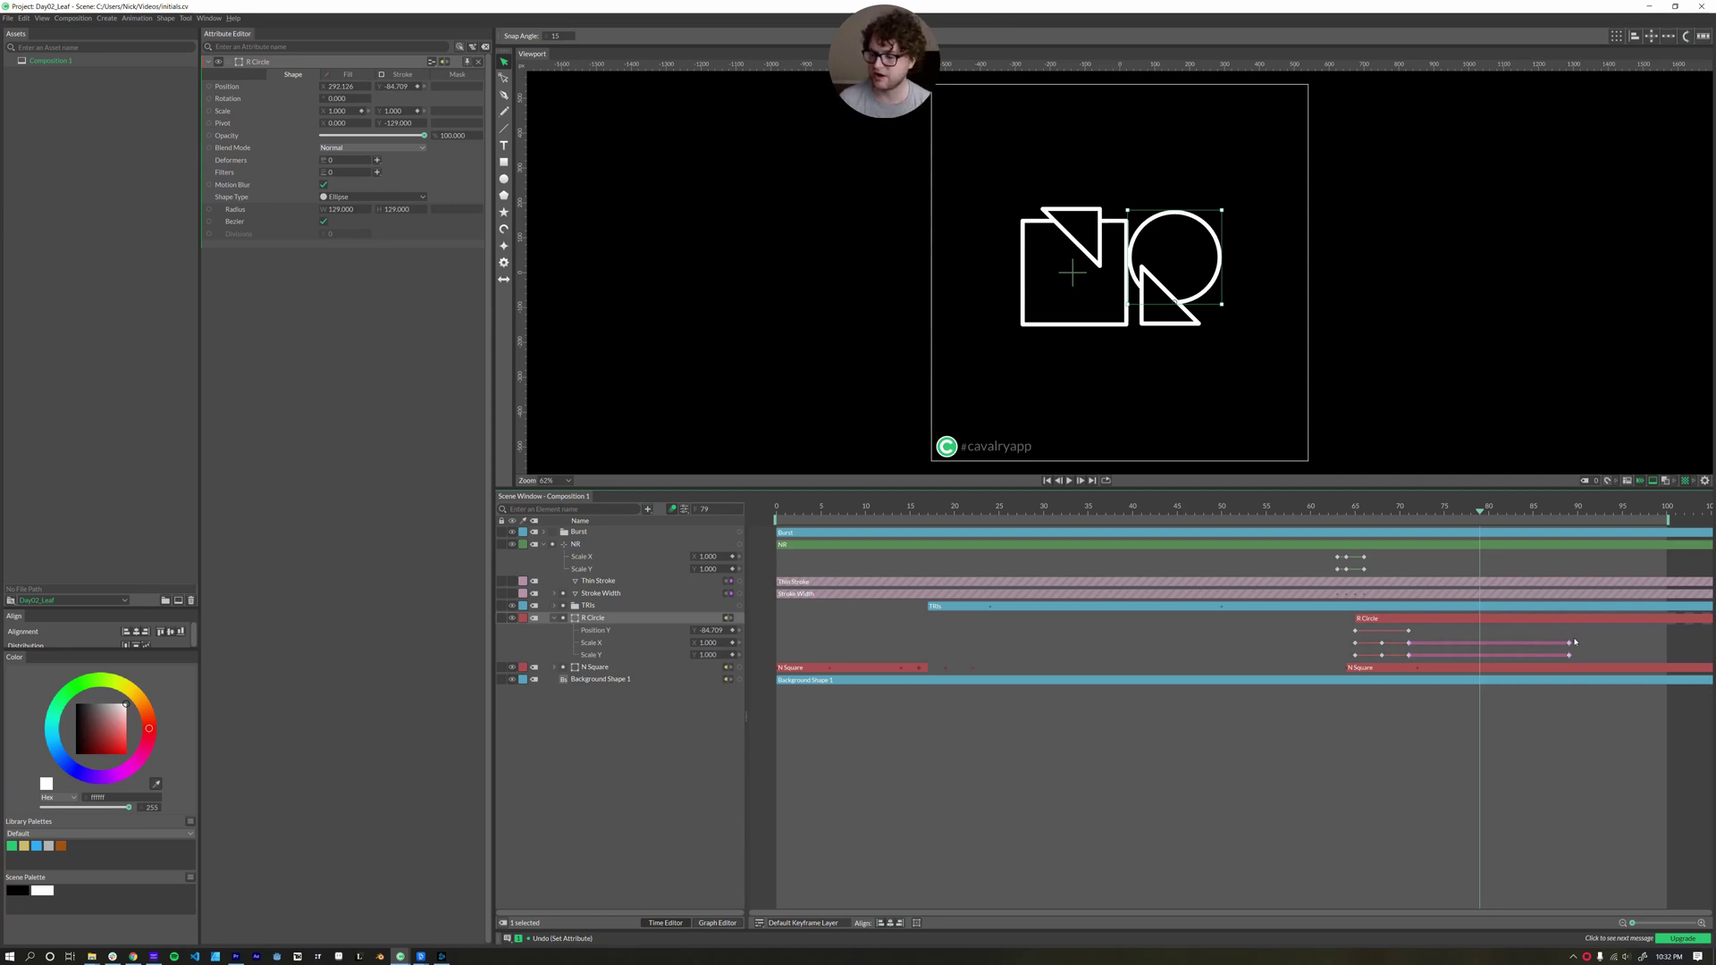
{"action": "left_click", "coordinate": [1397, 644]}
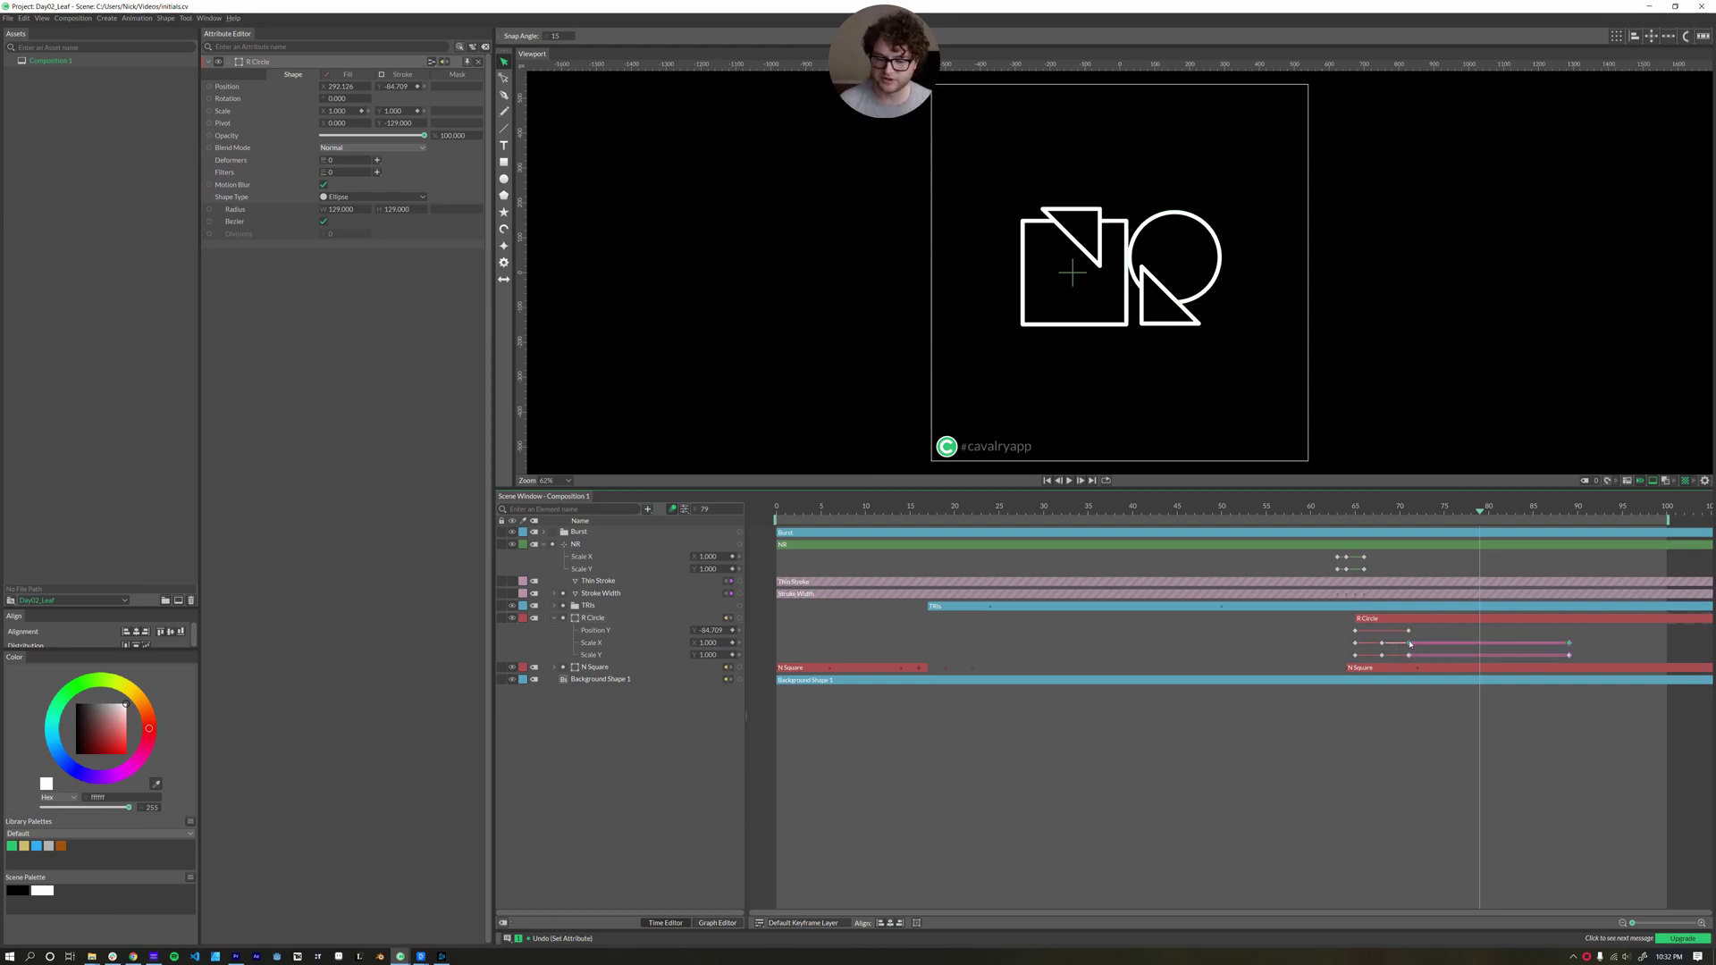
{"action": "right_click", "coordinate": [1410, 644]}
{"action": "mouse_move", "coordinate": [1429, 663]}
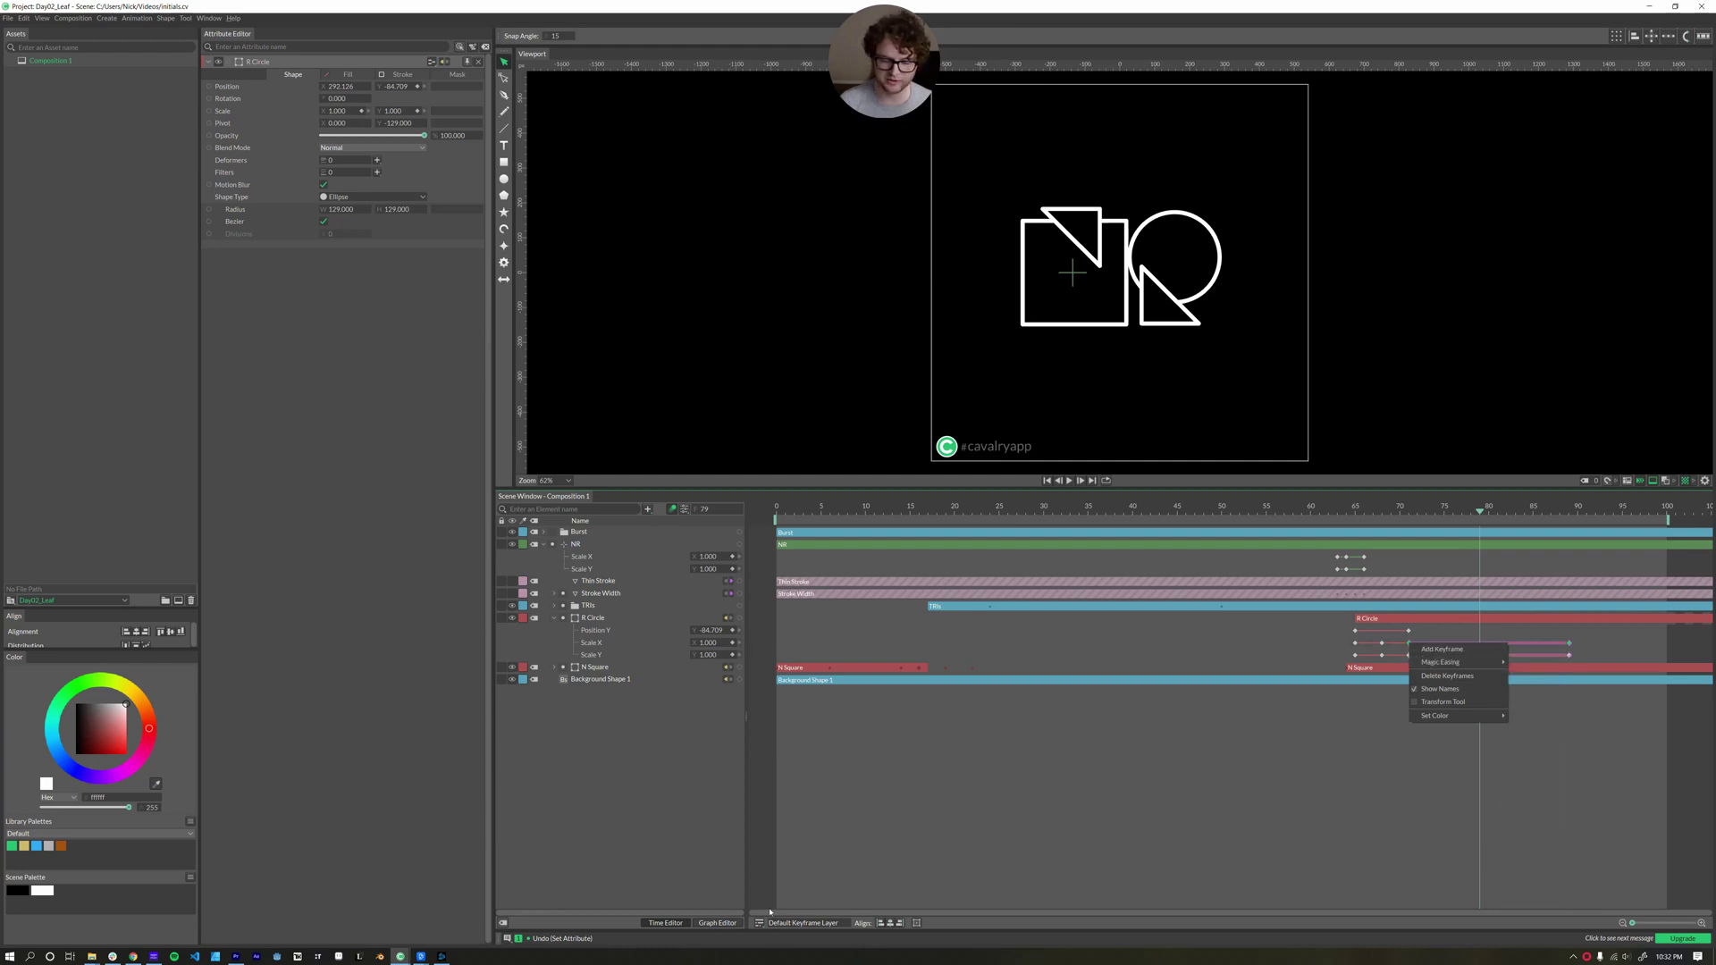
{"action": "left_click", "coordinate": [626, 633]}
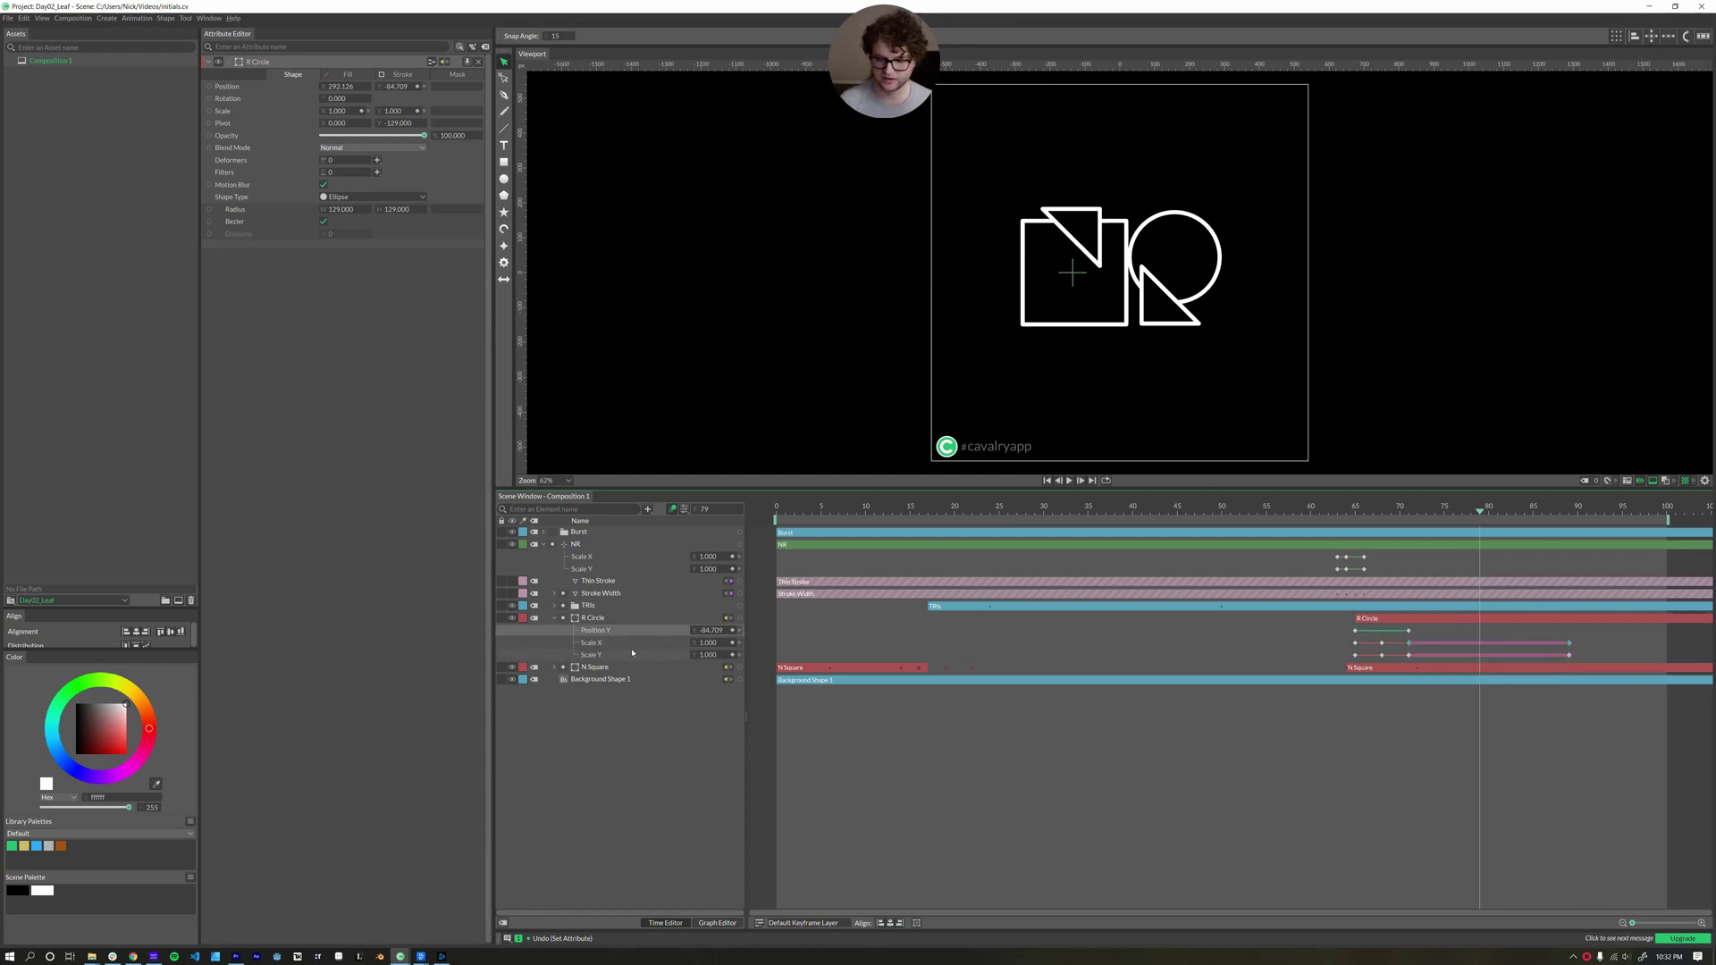
Examine R Circle's Scale X and Scale Y curves in the Graph Editor between frames 65 and 89
{"action": "left_click", "coordinate": [613, 642]}
{"action": "left_click", "coordinate": [614, 657], "text": "shift"}
{"action": "left_click", "coordinate": [718, 923]}
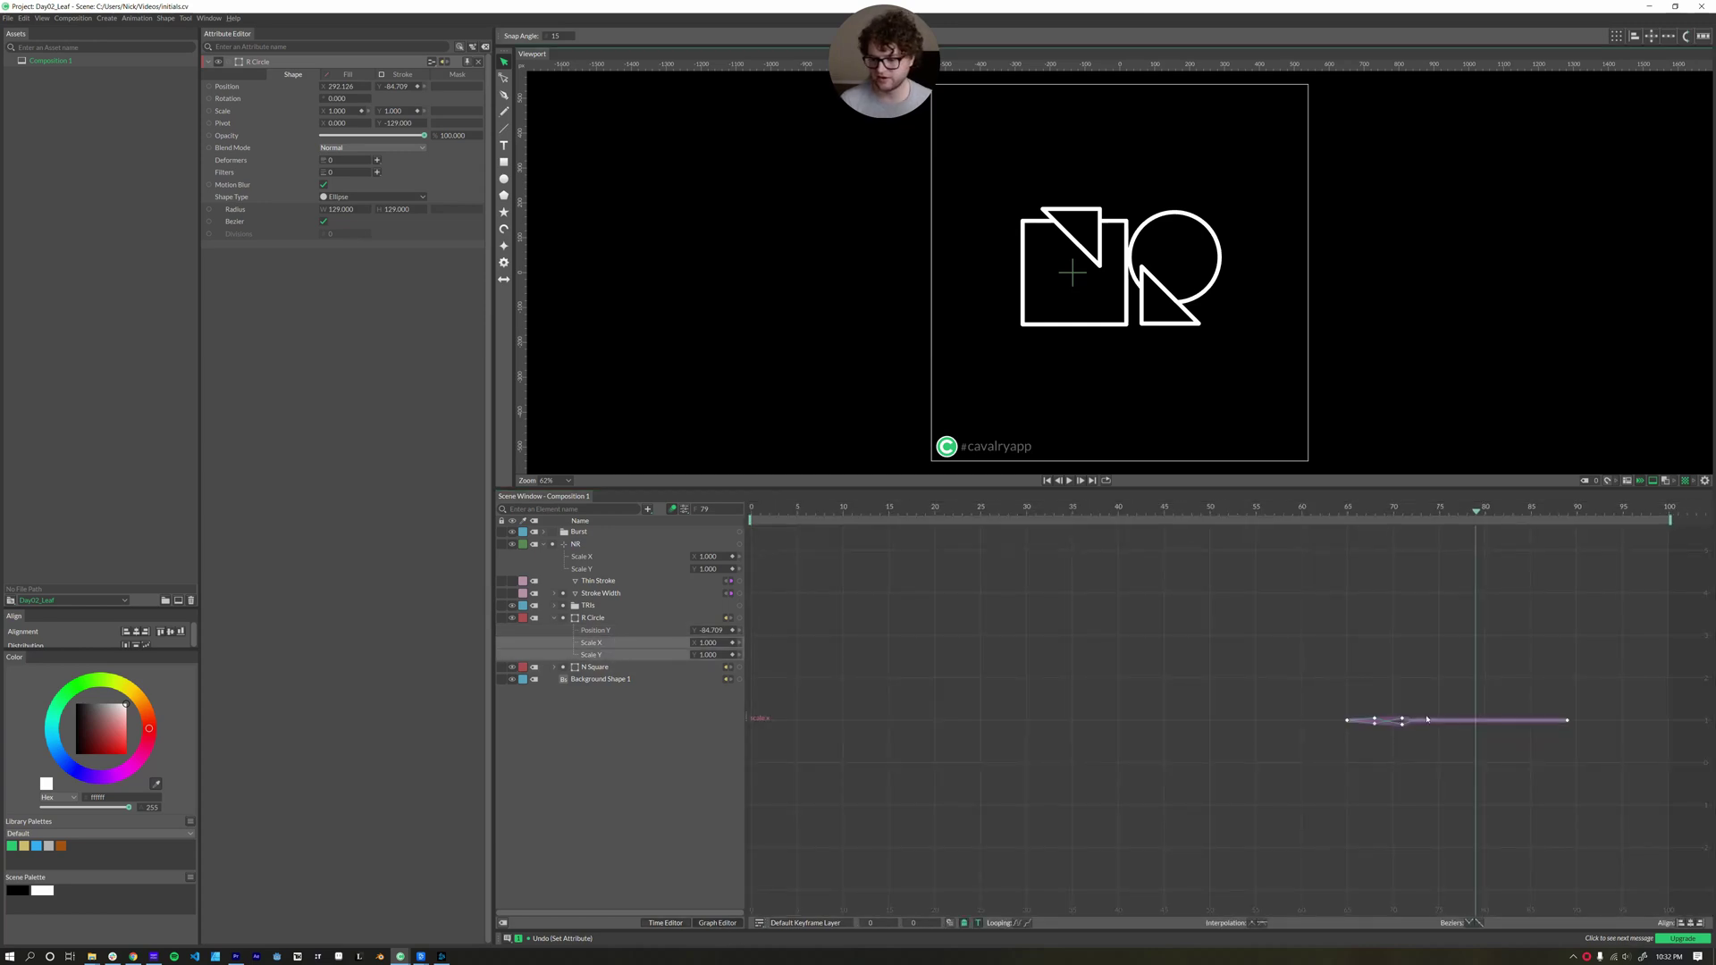
{"action": "scroll", "coordinate": [1433, 724], "scroll_direction": "down", "scroll_amount": 3}
{"action": "scroll", "coordinate": [1433, 724], "scroll_direction": "up", "scroll_amount": 8}
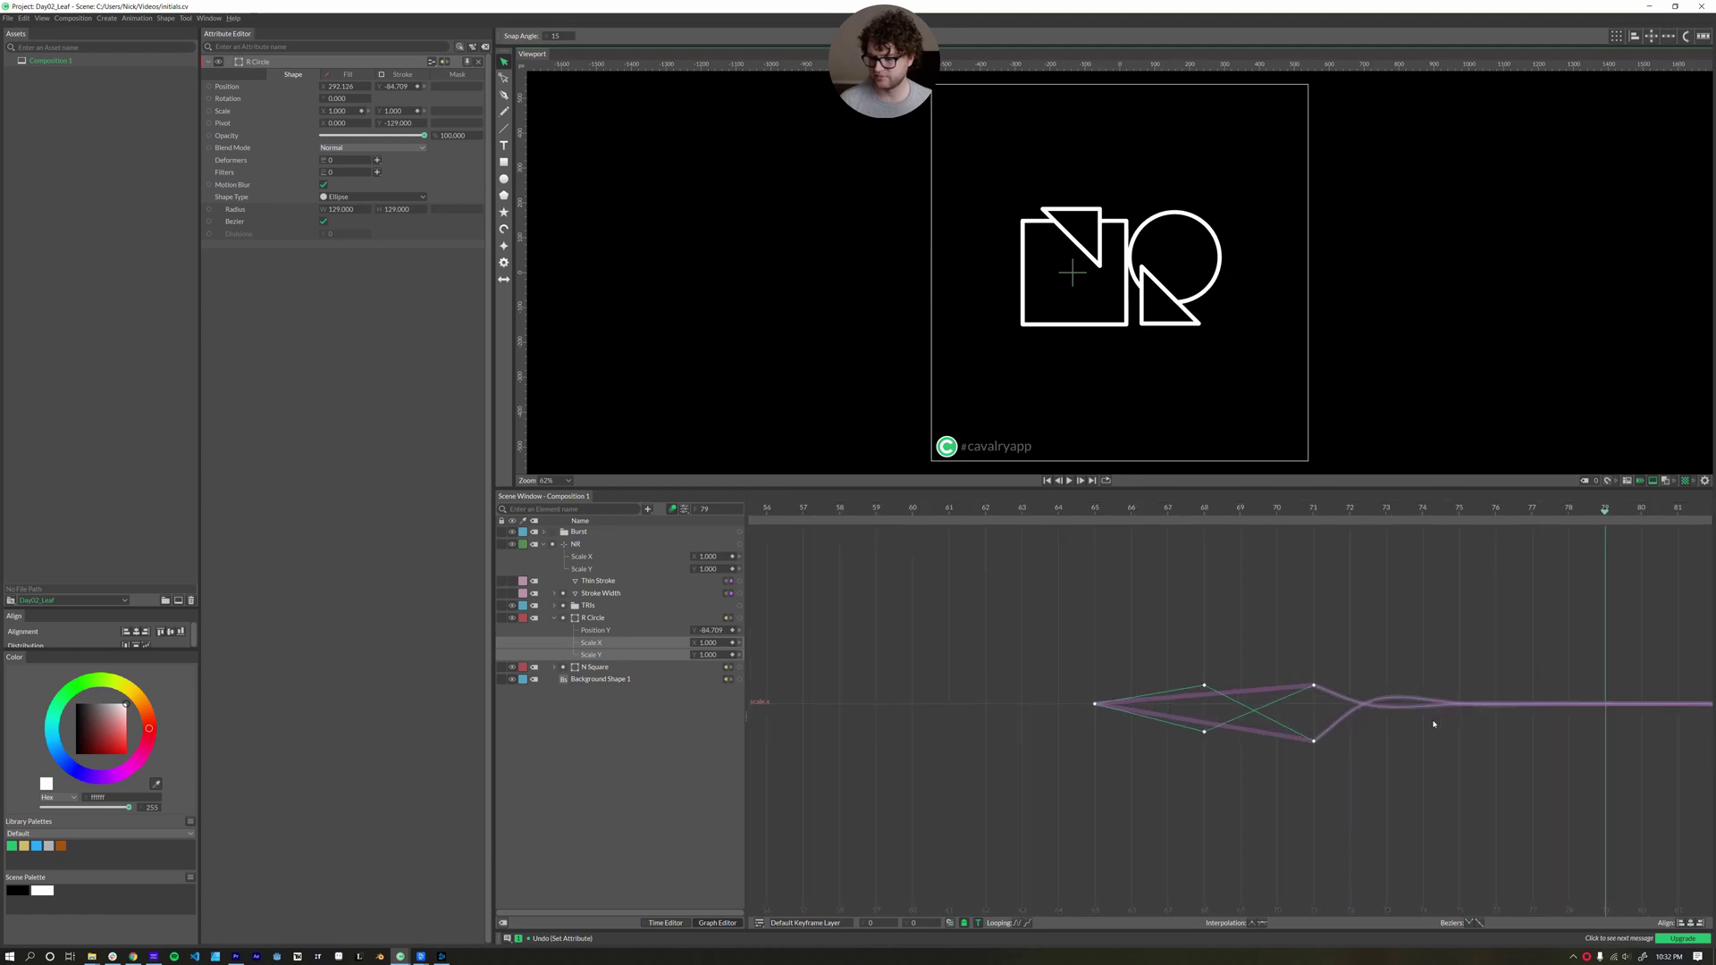
{"action": "scroll", "coordinate": [1435, 721], "scroll_direction": "down", "scroll_amount": 3}
{"action": "left_click_drag", "start_coordinate": [1435, 721], "coordinate": [1203, 742]}
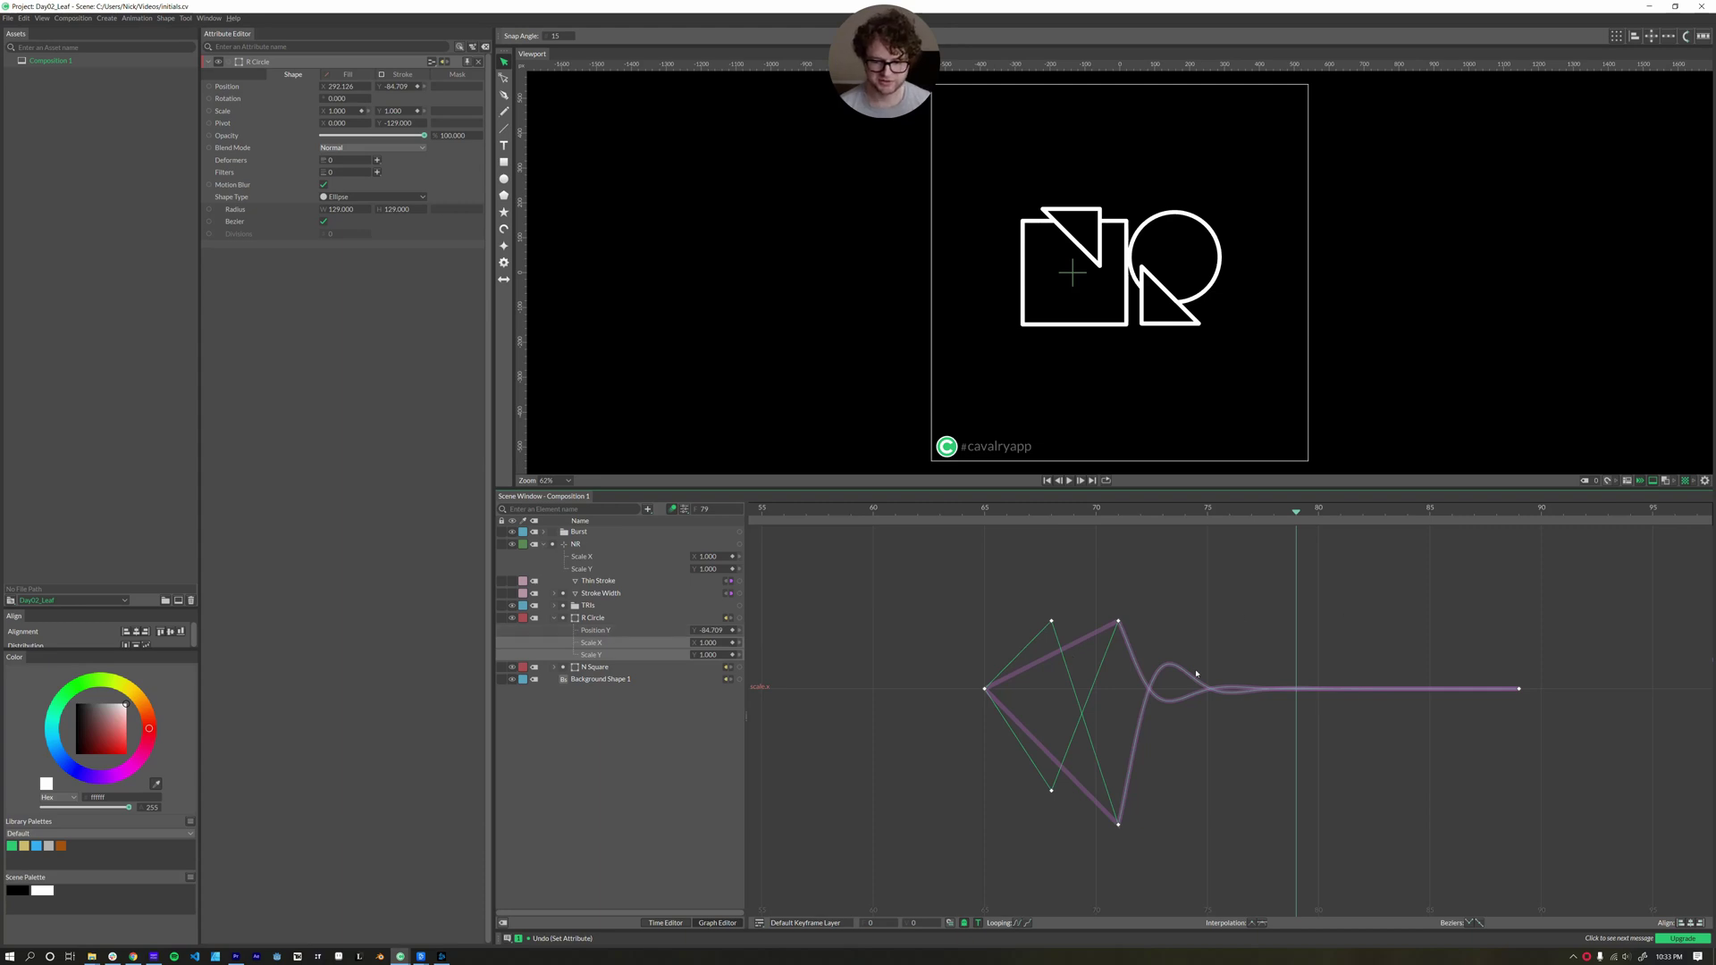
{"action": "left_click", "coordinate": [1047, 480]}
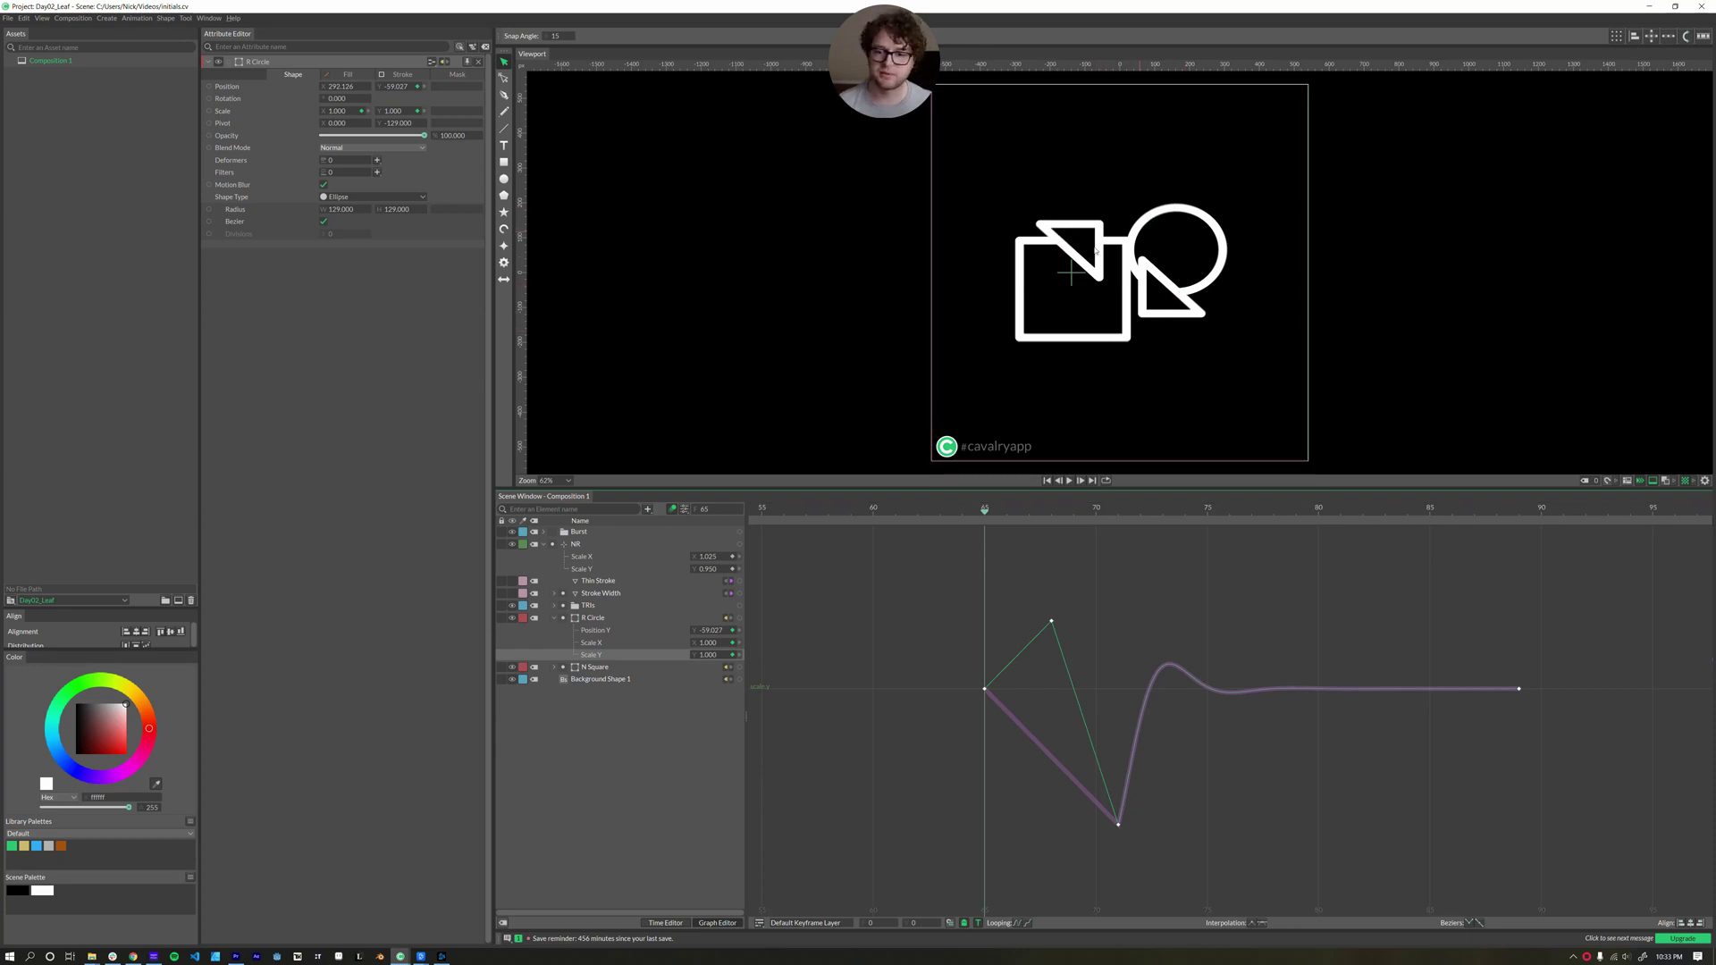
Show the Stroke Width behaviour's Value keyframes in the Time Editor, move to frame 64, and open its attributes
{"action": "left_click", "coordinate": [601, 594]}
{"action": "left_click", "coordinate": [563, 594]}
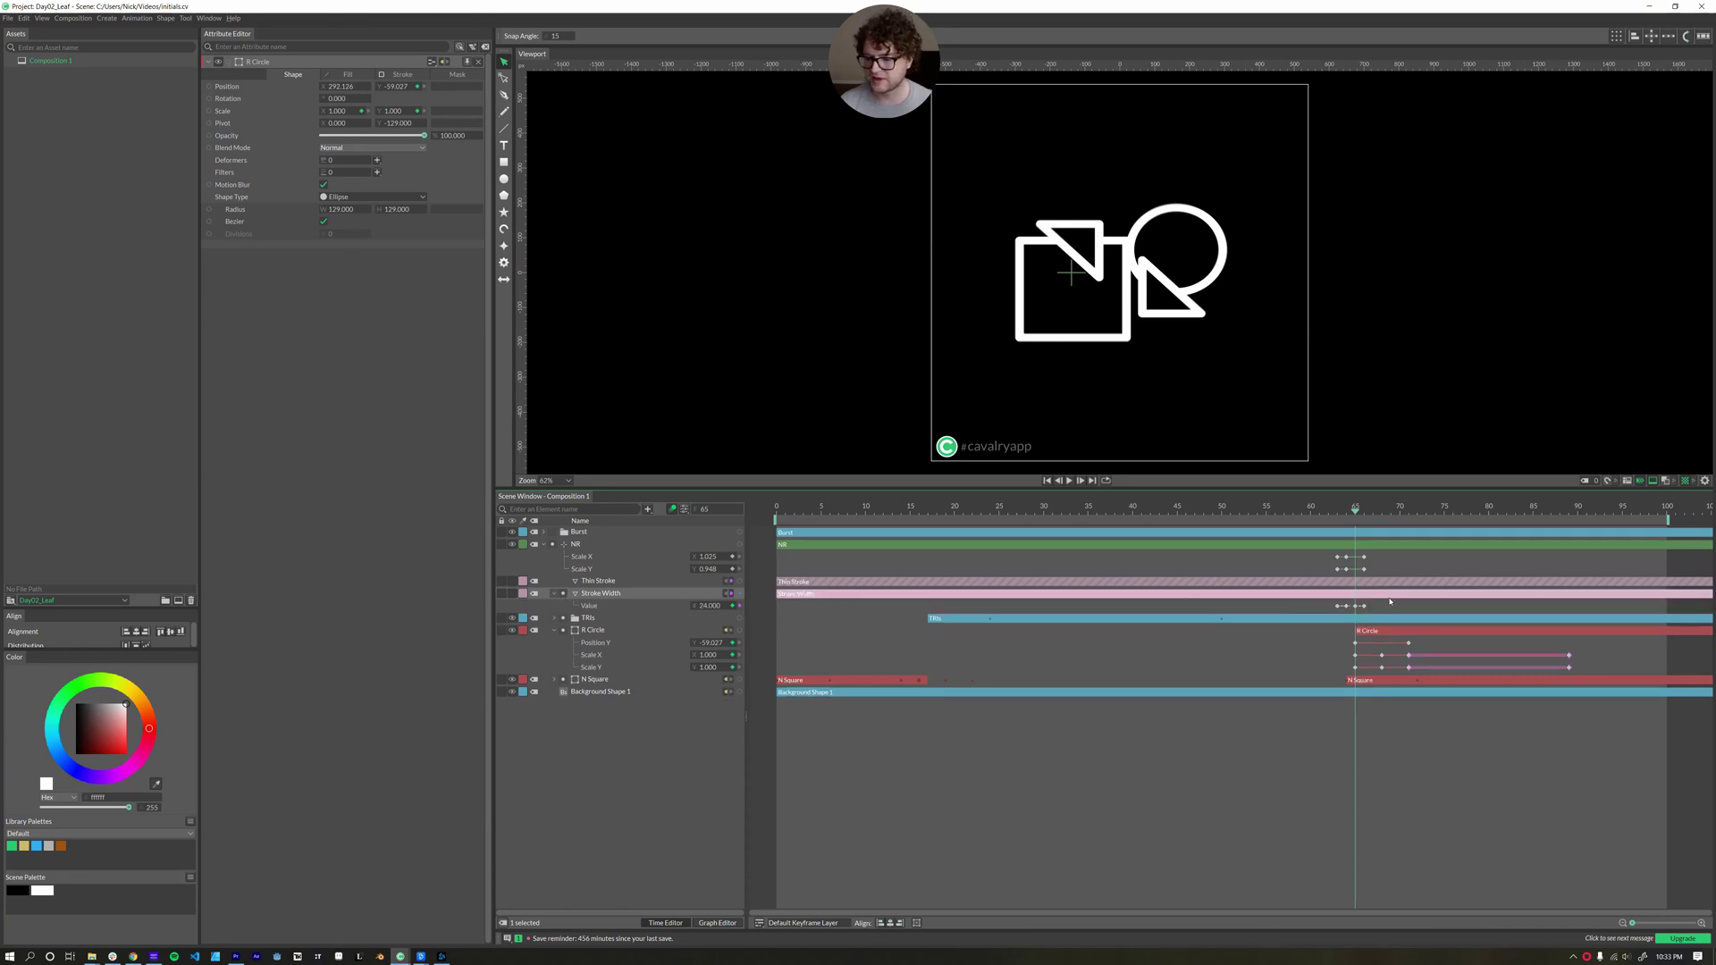
{"action": "mouse_move", "coordinate": [1355, 520]}
{"action": "left_mouse_down"}
{"action": "mouse_move", "coordinate": [1328, 520]}
{"action": "mouse_move", "coordinate": [1374, 520]}
{"action": "mouse_move", "coordinate": [1347, 520]}
{"action": "left_mouse_up"}
{"action": "left_click", "coordinate": [603, 605]}
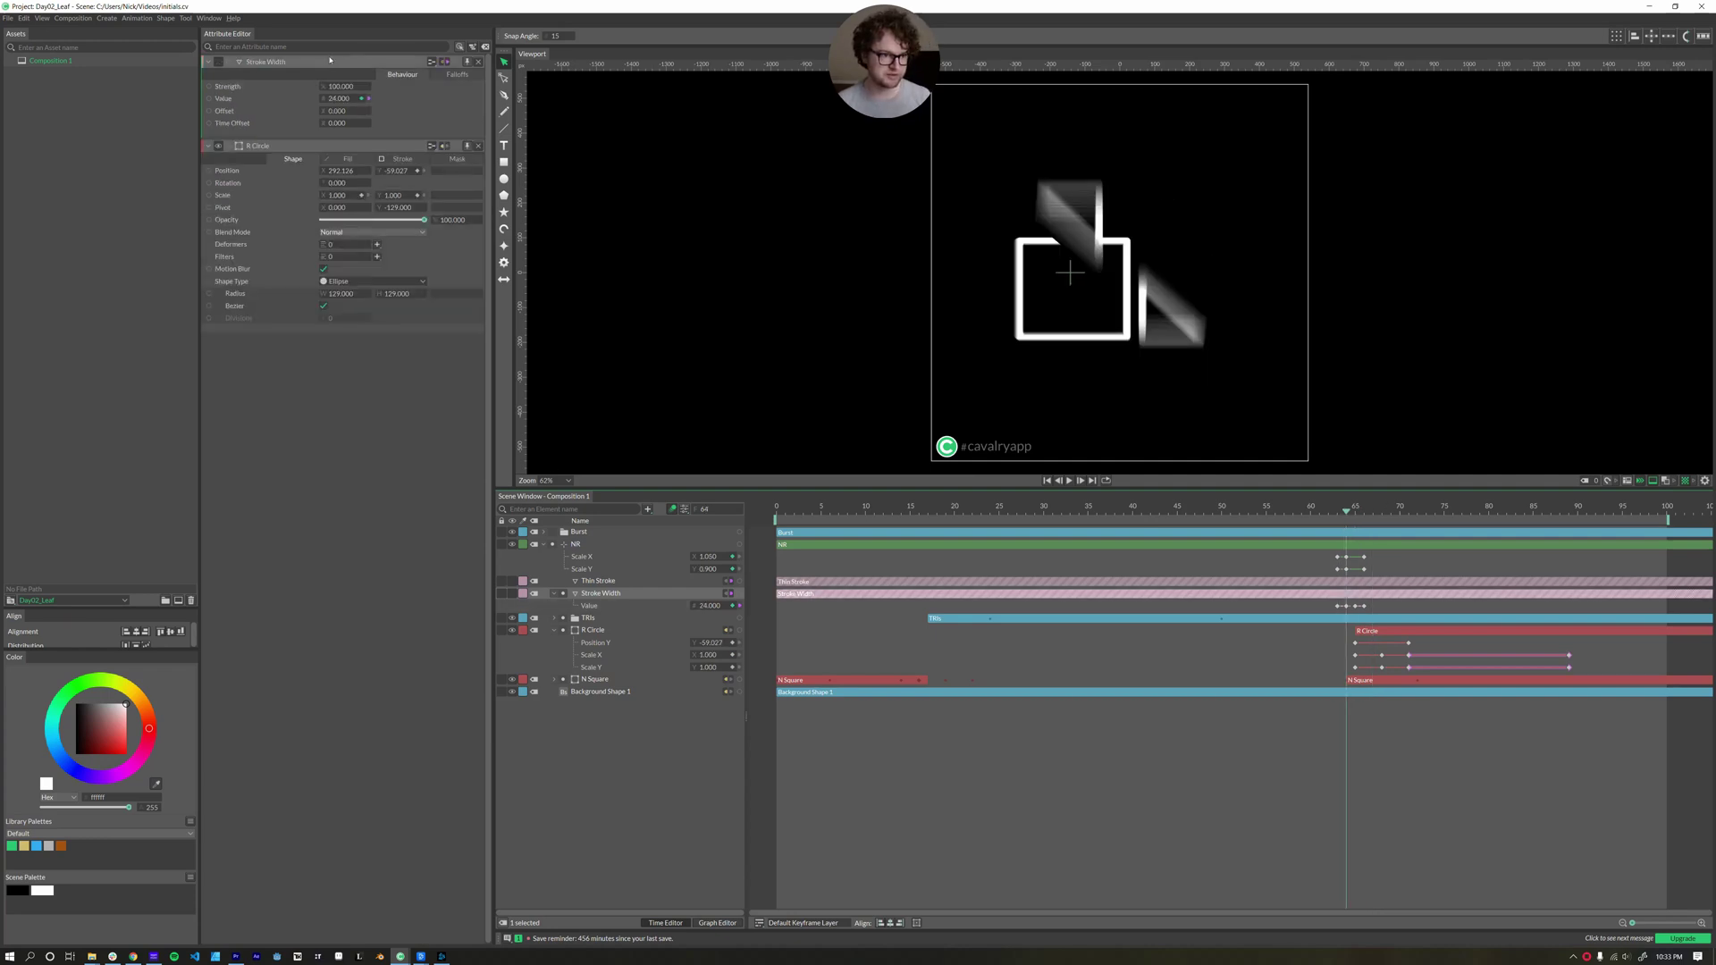
List the shape widths connected to Stroke Width's Value, and check the stroke thickness at frame 67
{"action": "left_click", "coordinate": [370, 98]}
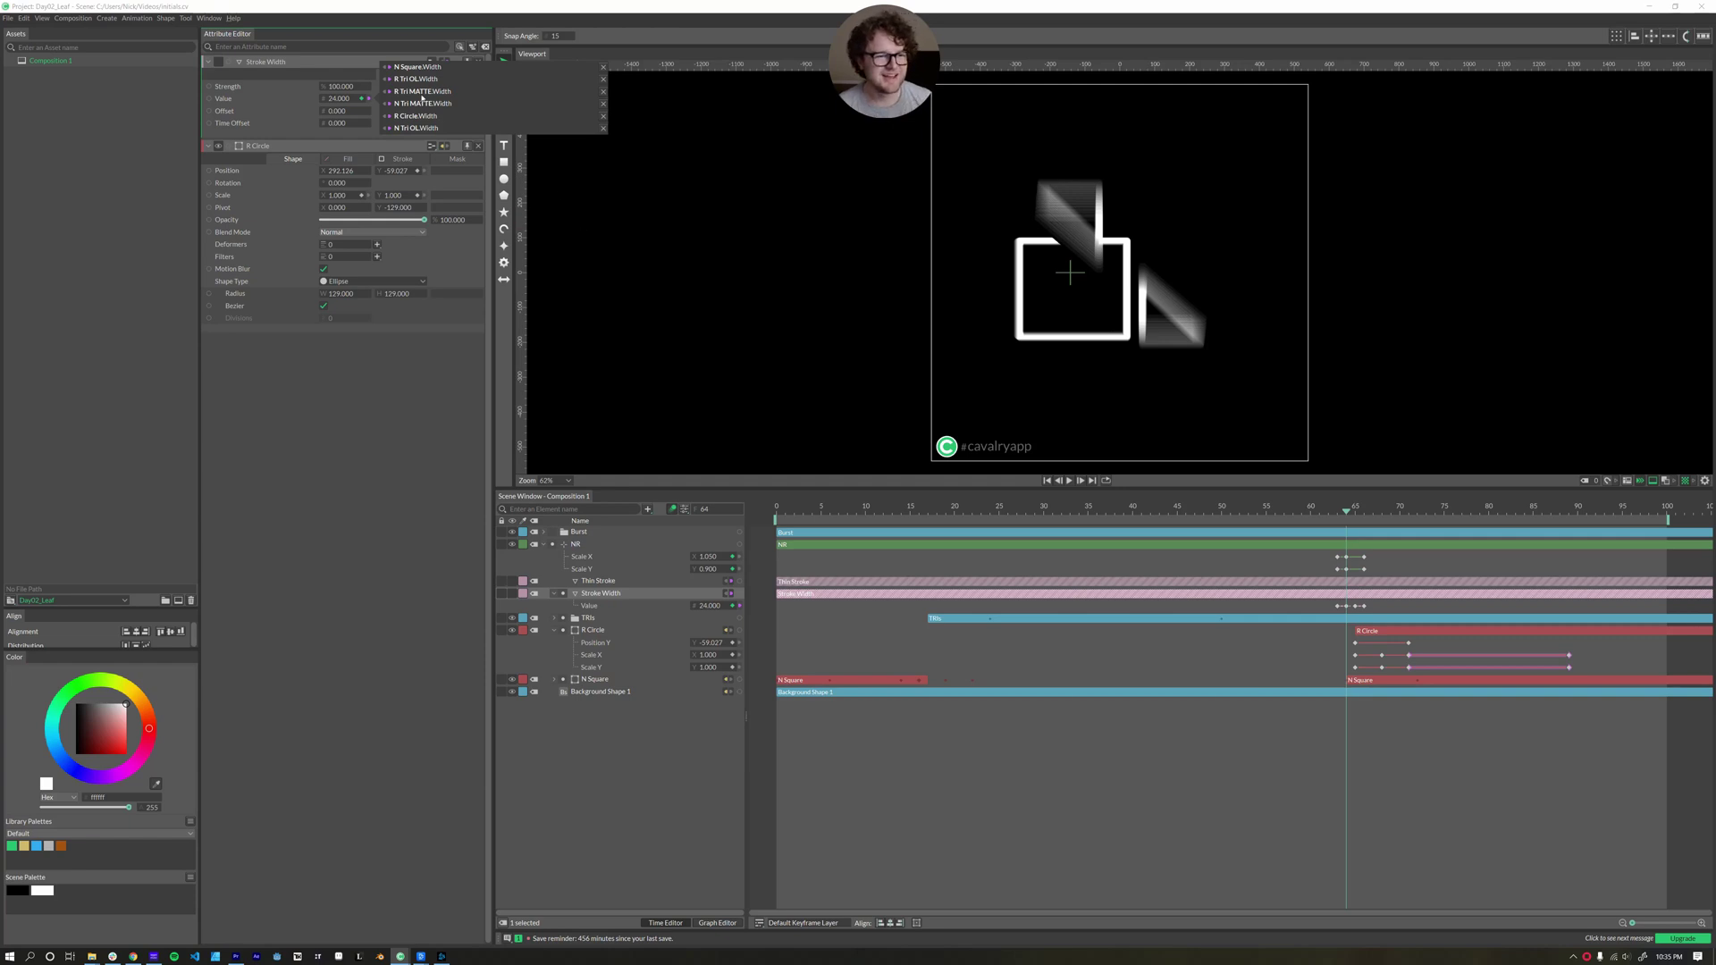
{"action": "left_click", "coordinate": [571, 723]}
{"action": "left_click_drag", "start_coordinate": [1346, 512], "coordinate": [1373, 512]}
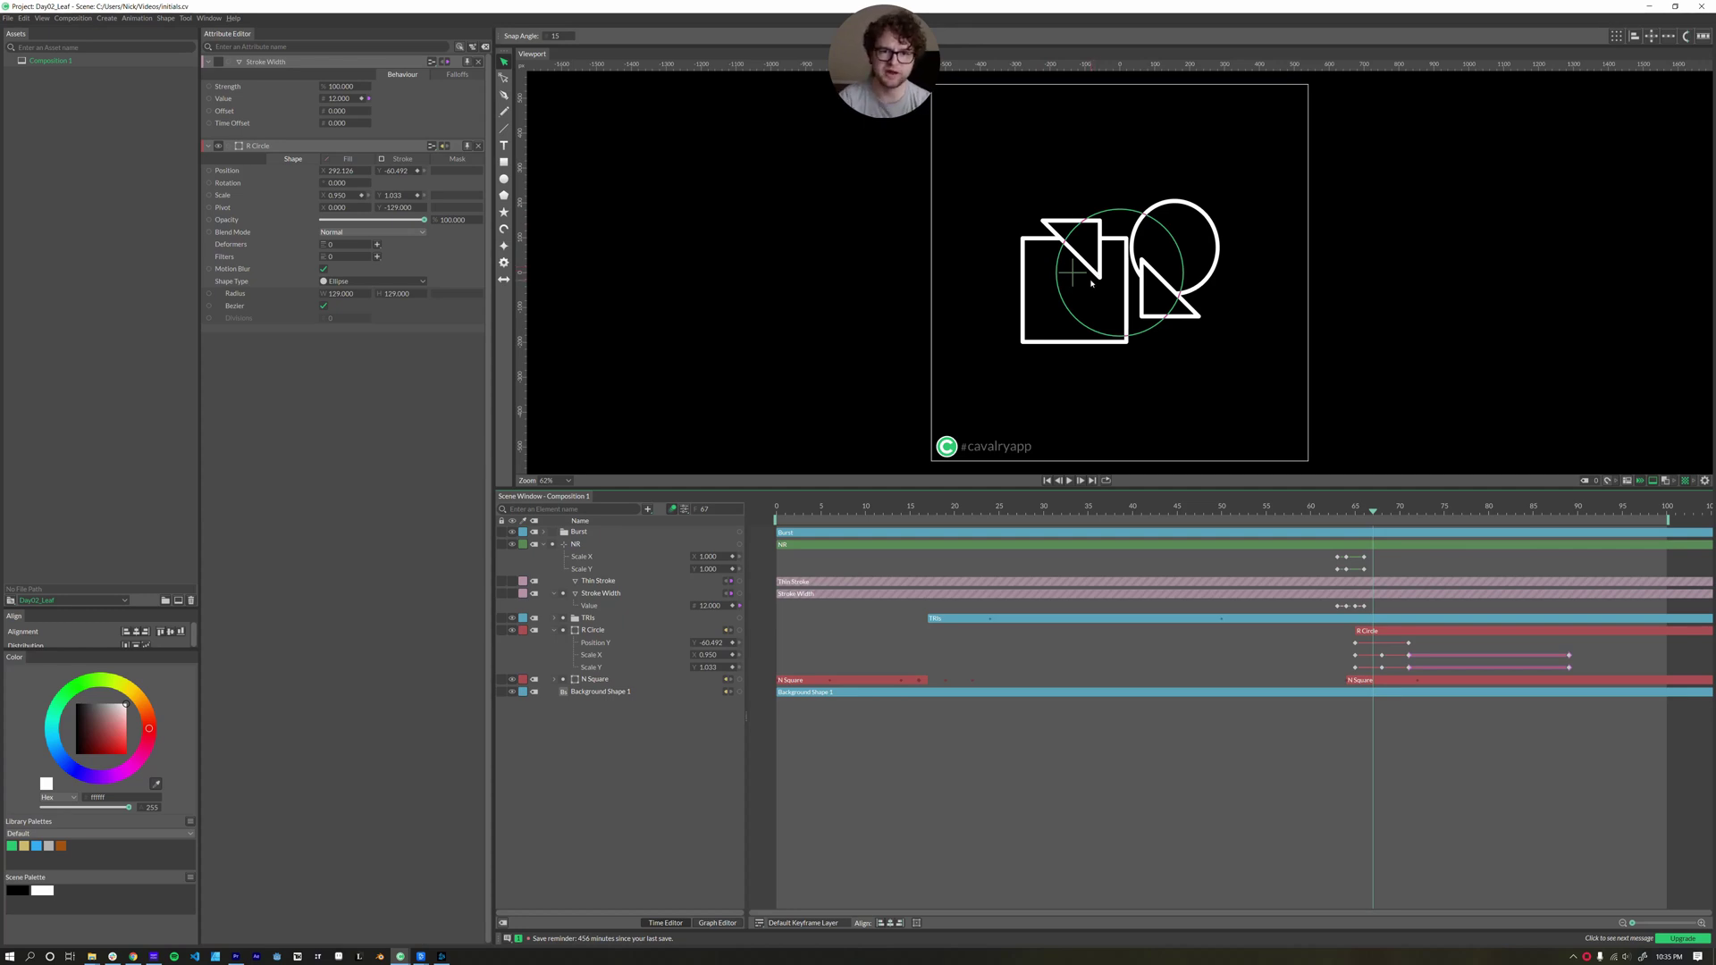
Expand the triangle group inside NR and make the N Tri MATTE and R Tri MATTE layers visible
{"action": "left_click", "coordinate": [555, 618]}
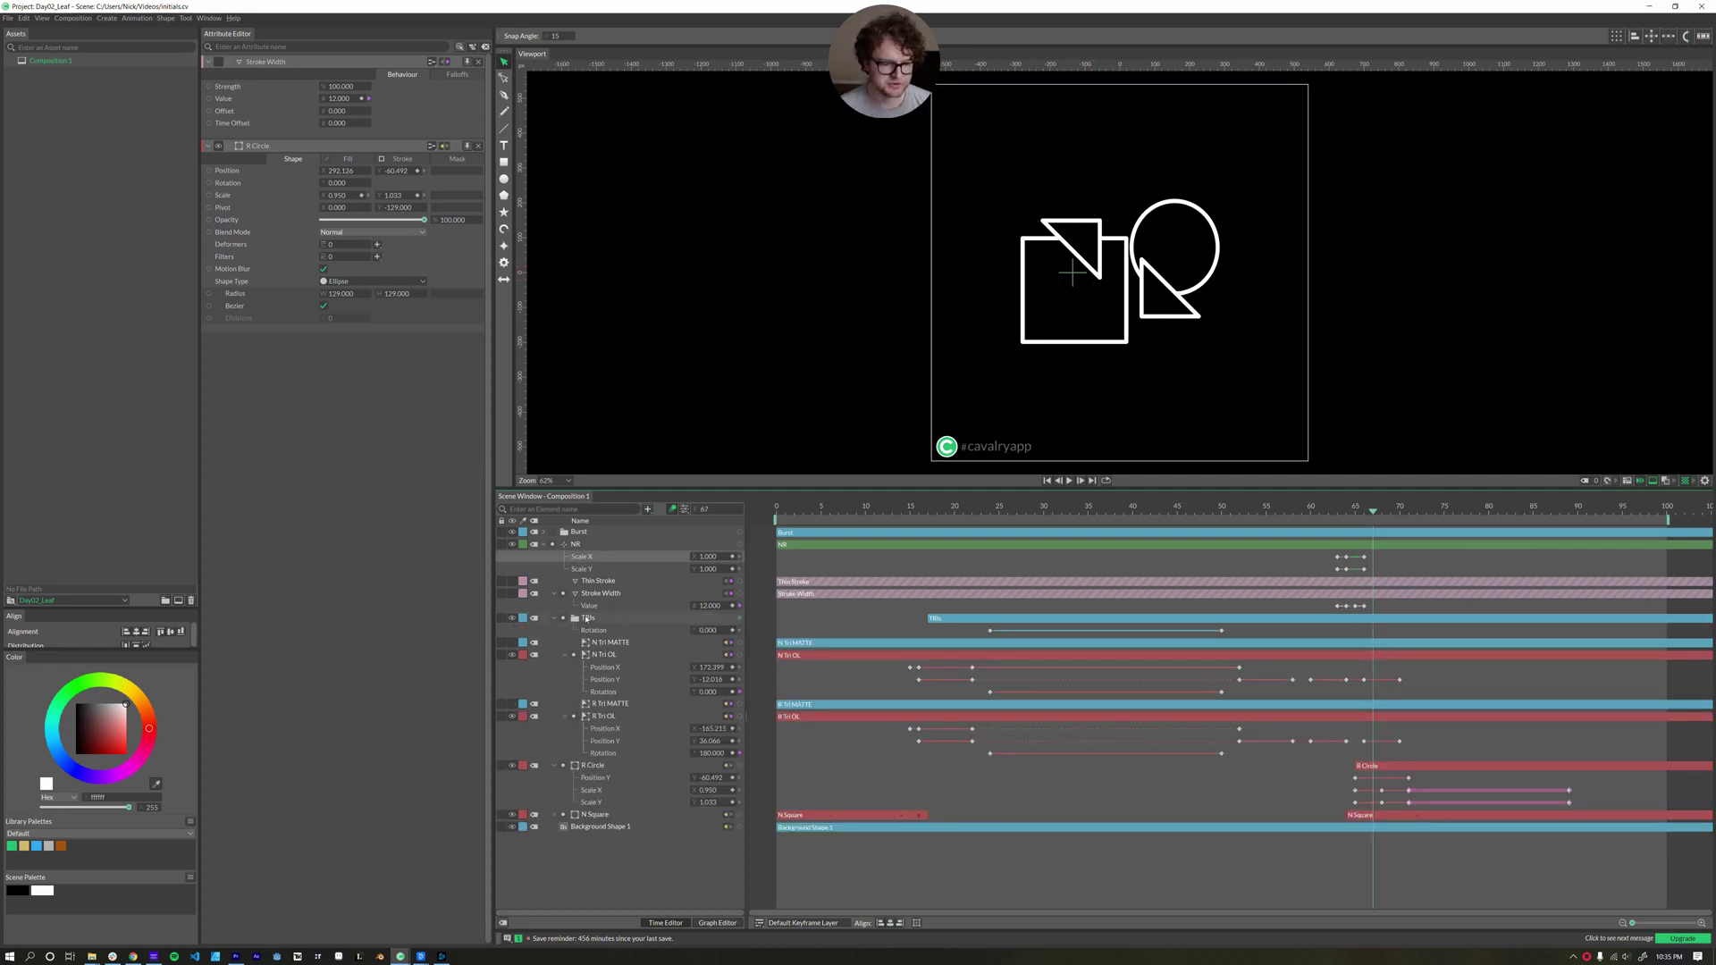
{"action": "left_click", "coordinate": [566, 618]}
{"action": "left_click", "coordinate": [612, 644]}
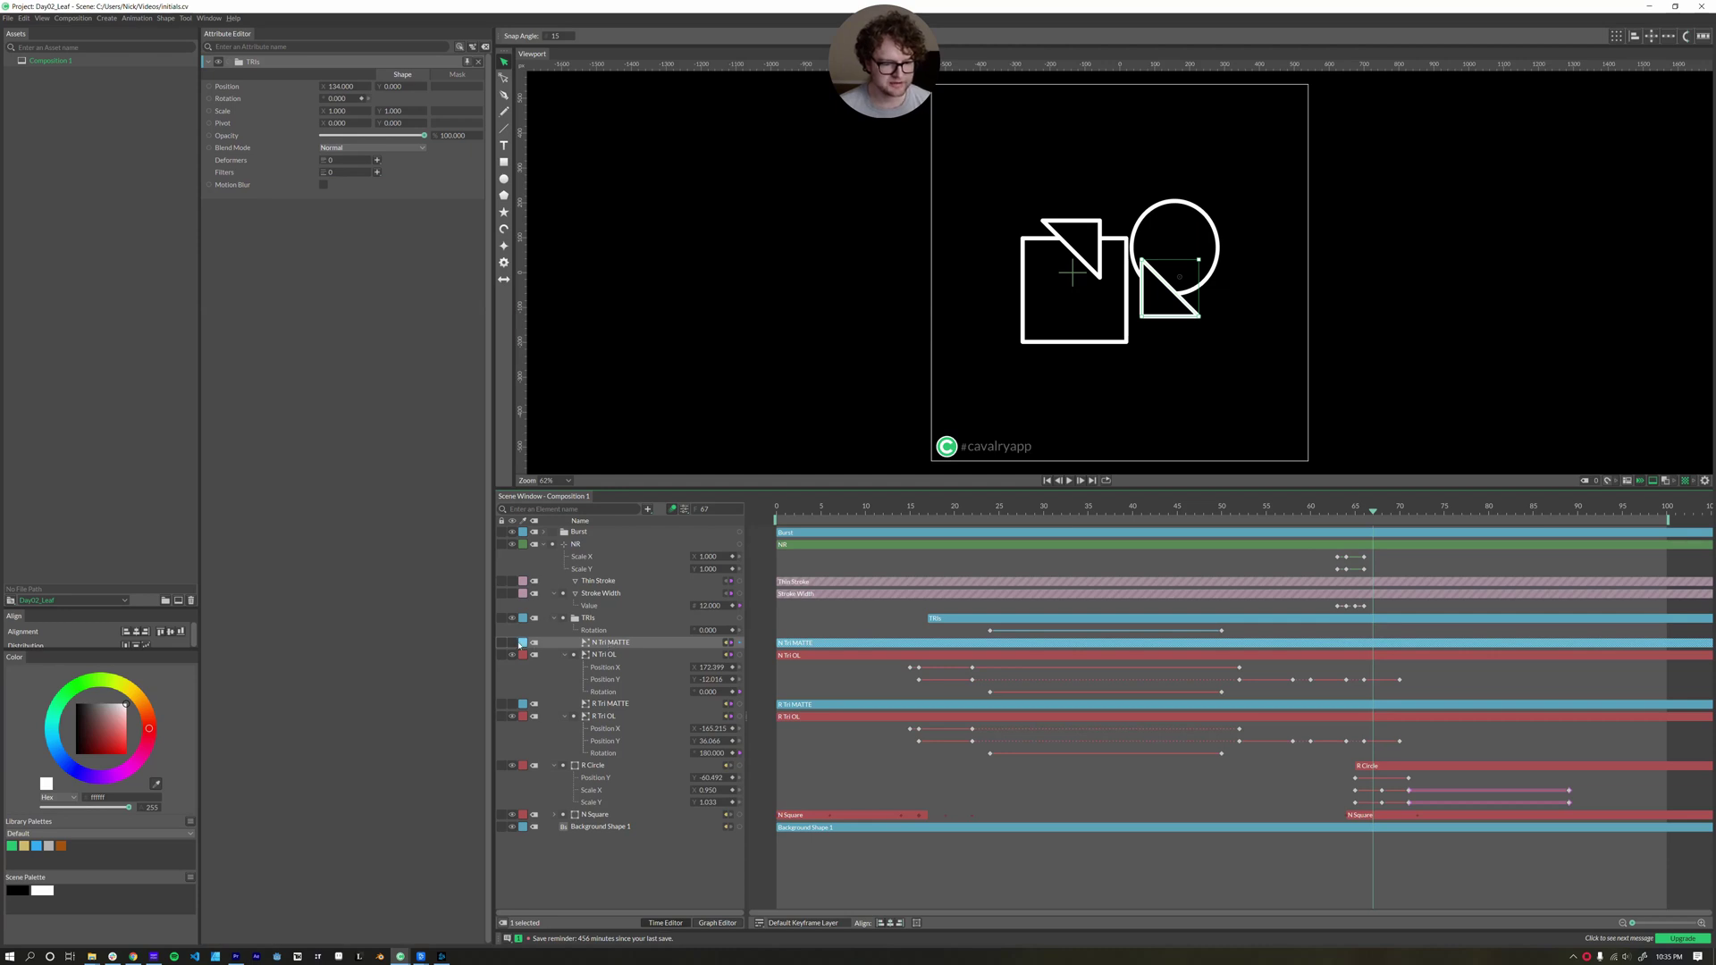
{"action": "left_click", "coordinate": [513, 642]}
{"action": "left_click", "coordinate": [510, 703]}
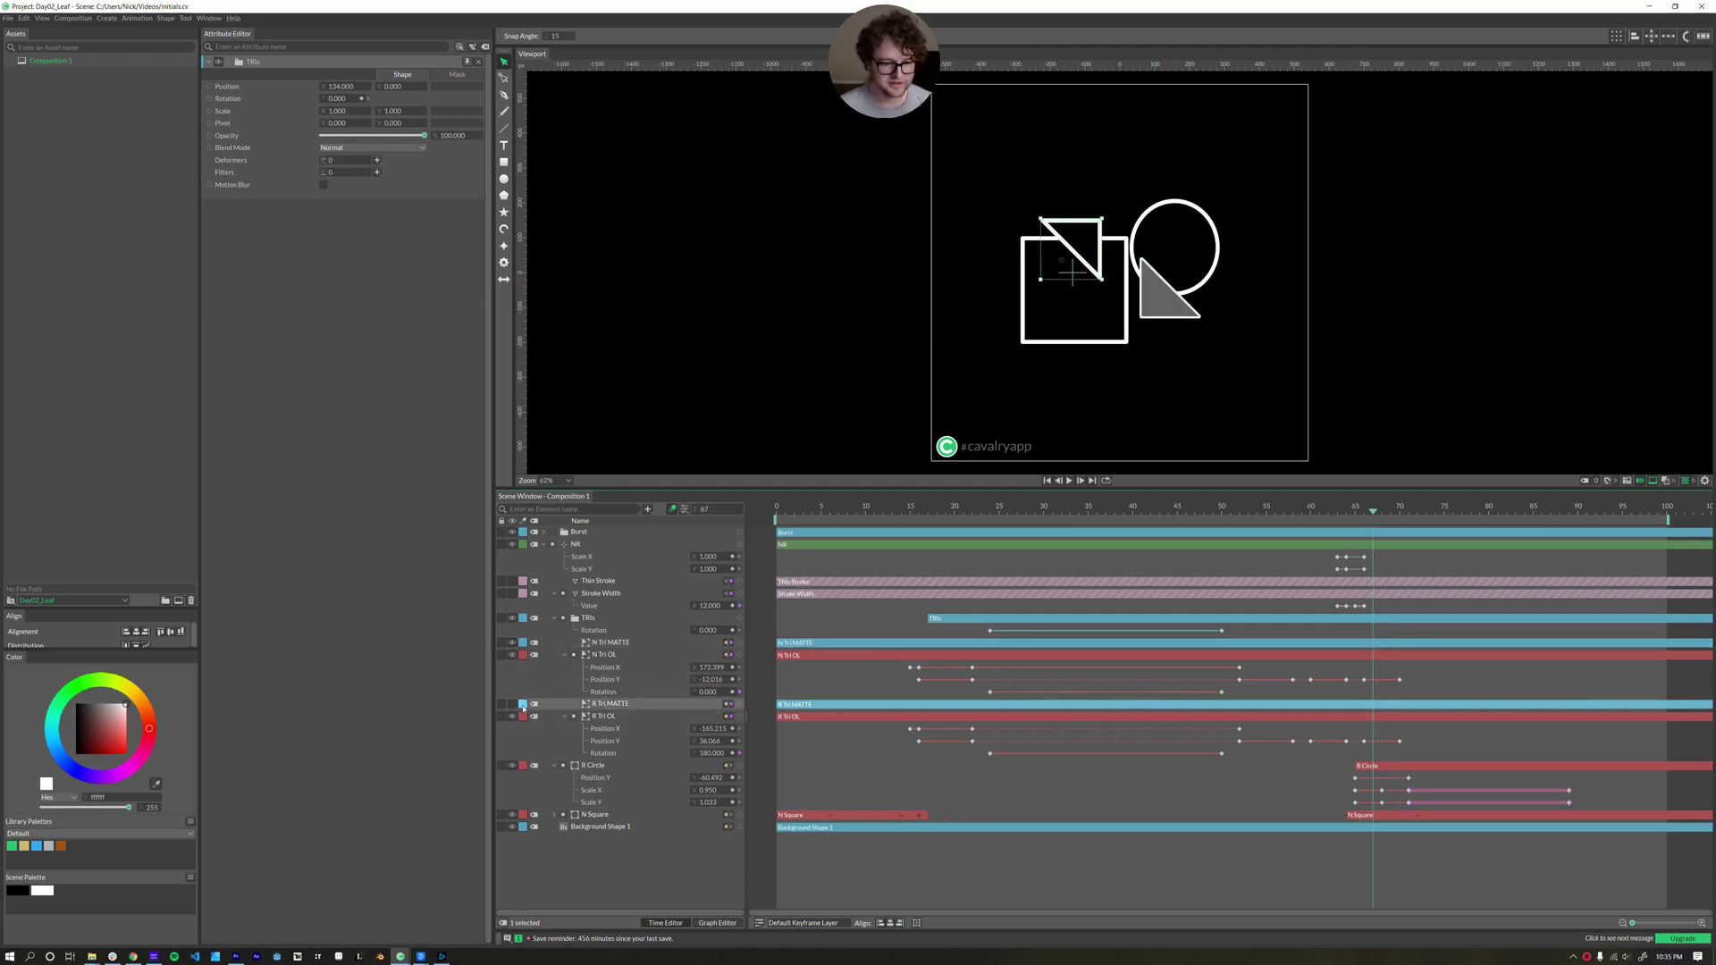
{"action": "left_click", "coordinate": [513, 704]}
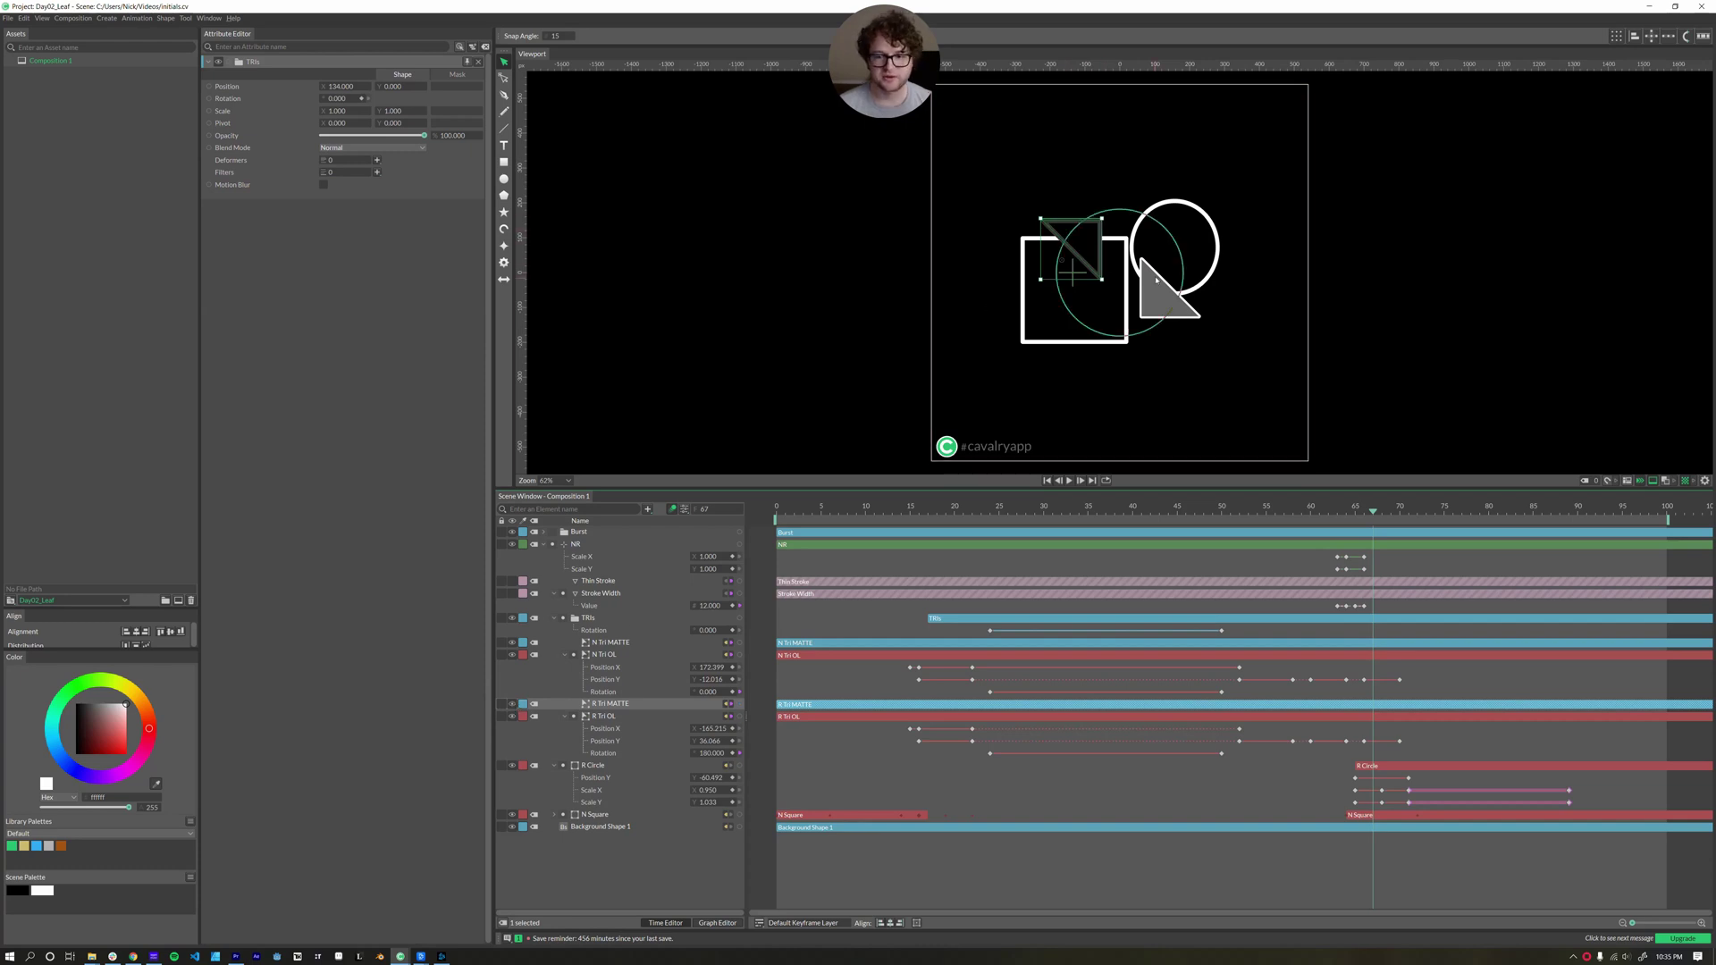
Open R Tri MATTE's attributes and inspect its Fill and Stroke settings
{"action": "left_click", "coordinate": [610, 706]}
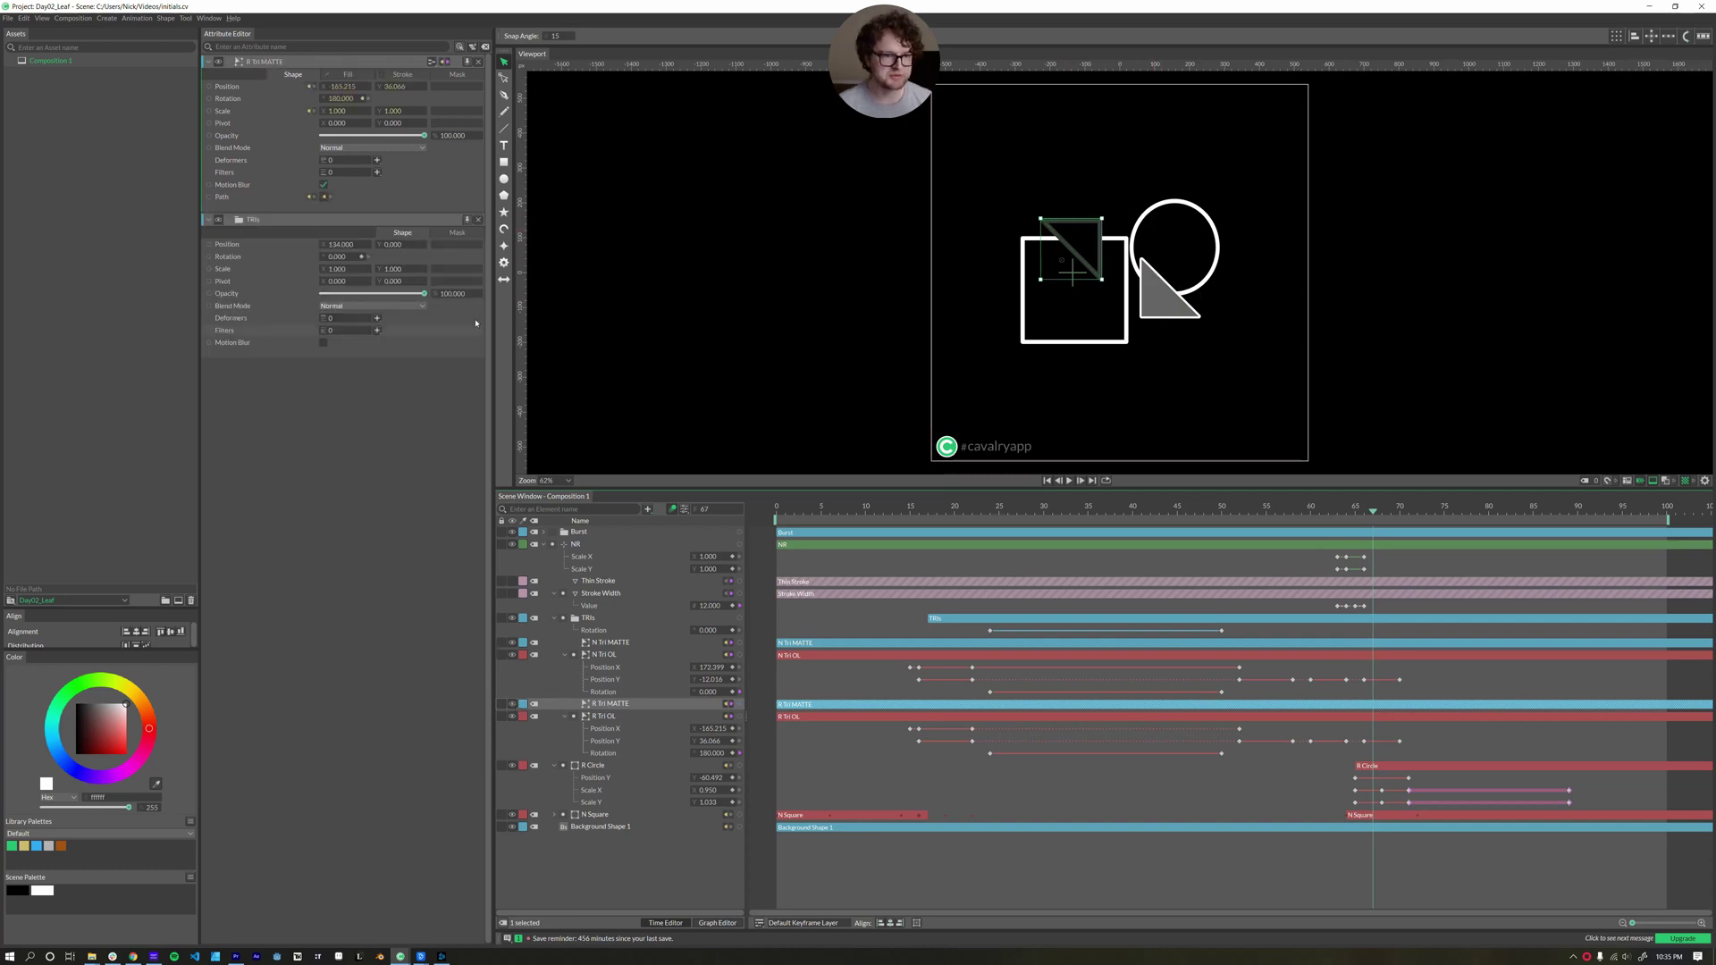
{"action": "left_click", "coordinate": [350, 75]}
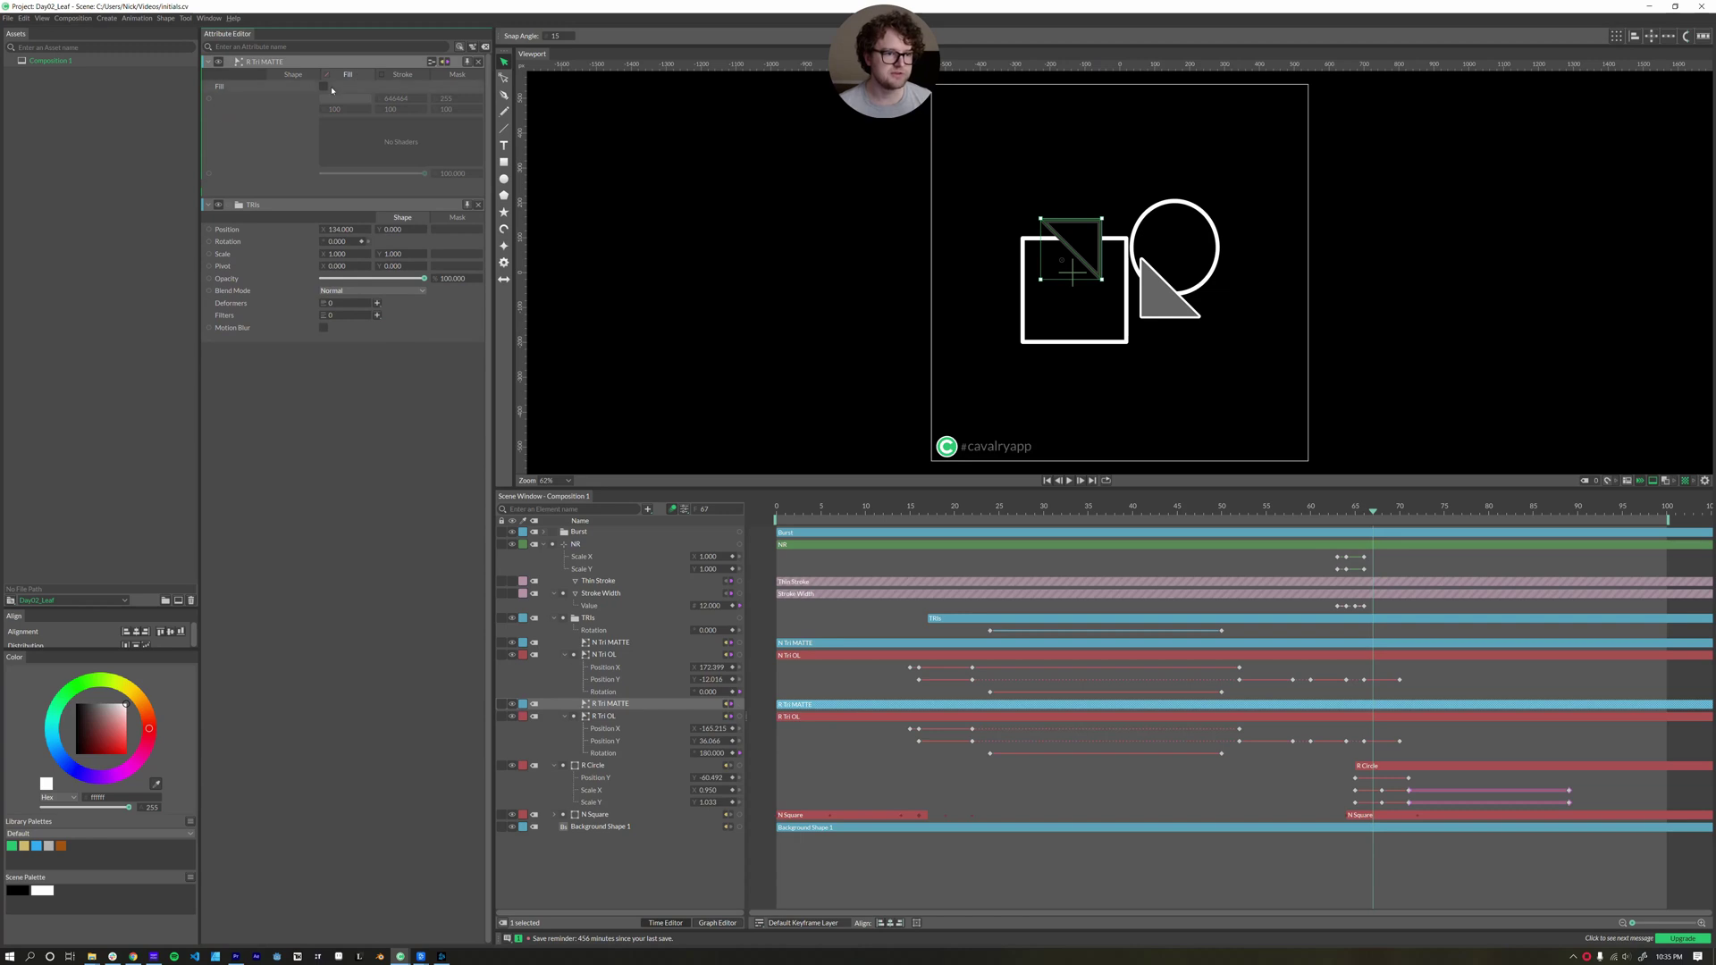
{"action": "left_click", "coordinate": [404, 75]}
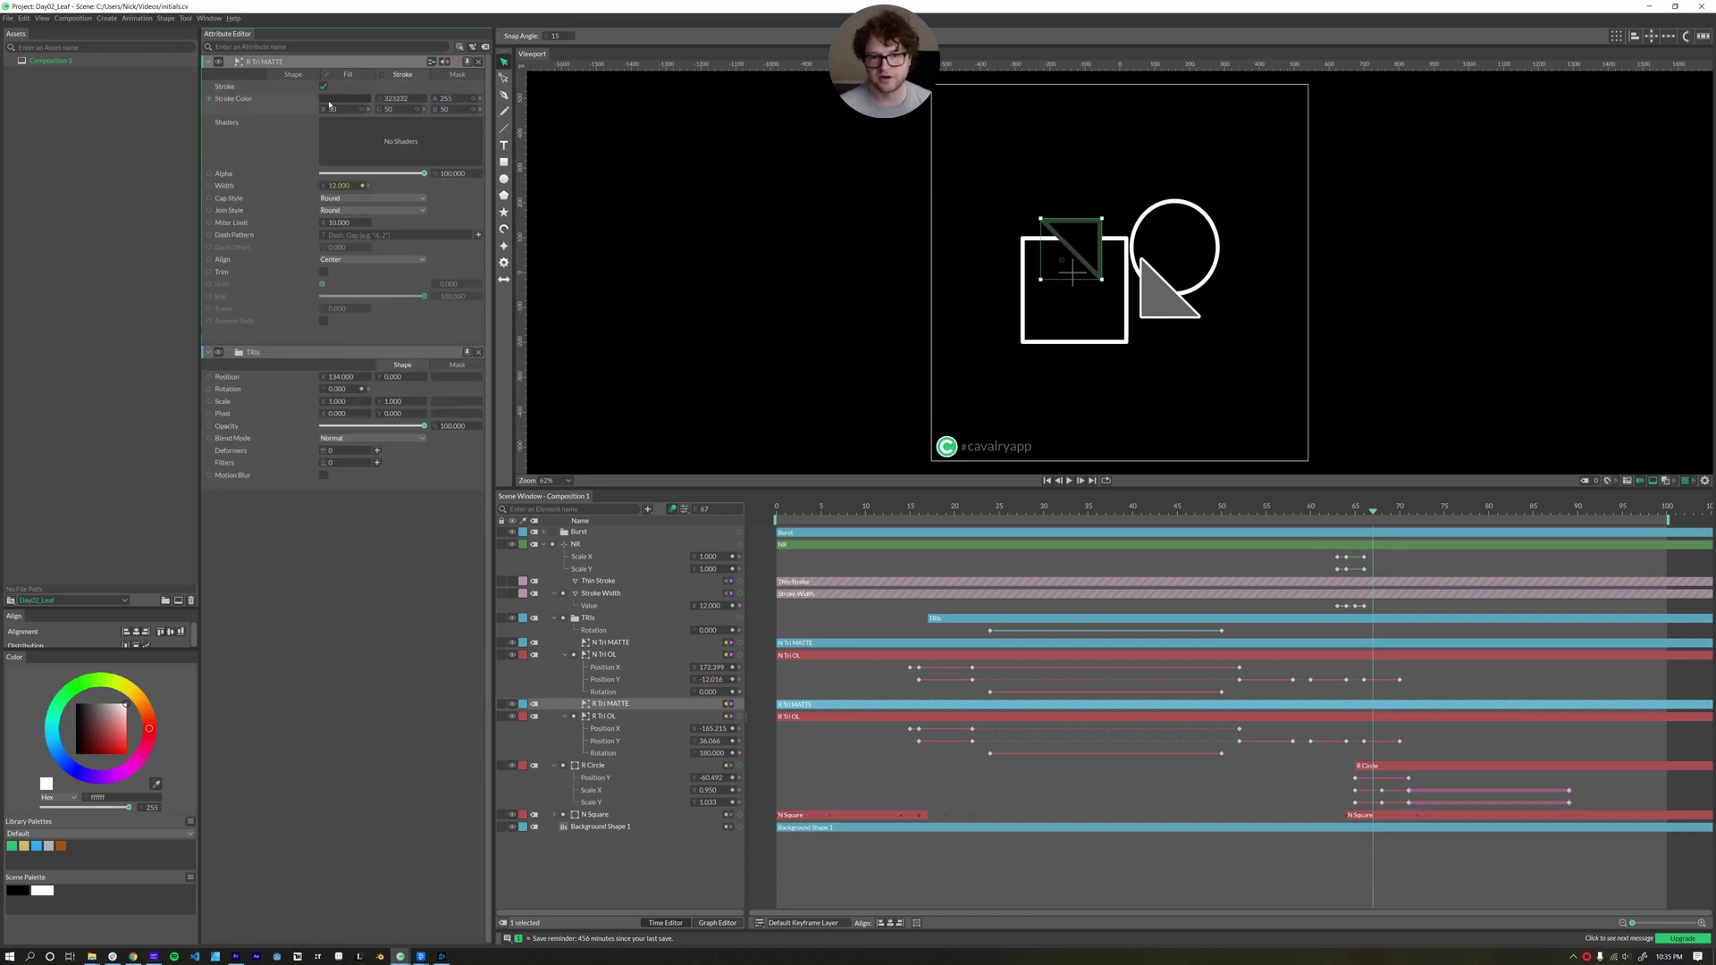
Preview the option to connect R Tri MATTE to R Tri OL as a mask without connecting it, and open N Square's mask settings
{"action": "mouse_move", "coordinate": [739, 703]}
{"action": "left_mouse_down"}
{"action": "mouse_move", "coordinate": [774, 696]}
{"action": "mouse_move", "coordinate": [666, 712]}
{"action": "mouse_move", "coordinate": [658, 698]}
{"action": "mouse_move", "coordinate": [634, 726]}
{"action": "mouse_move", "coordinate": [616, 718]}
{"action": "left_mouse_up"}
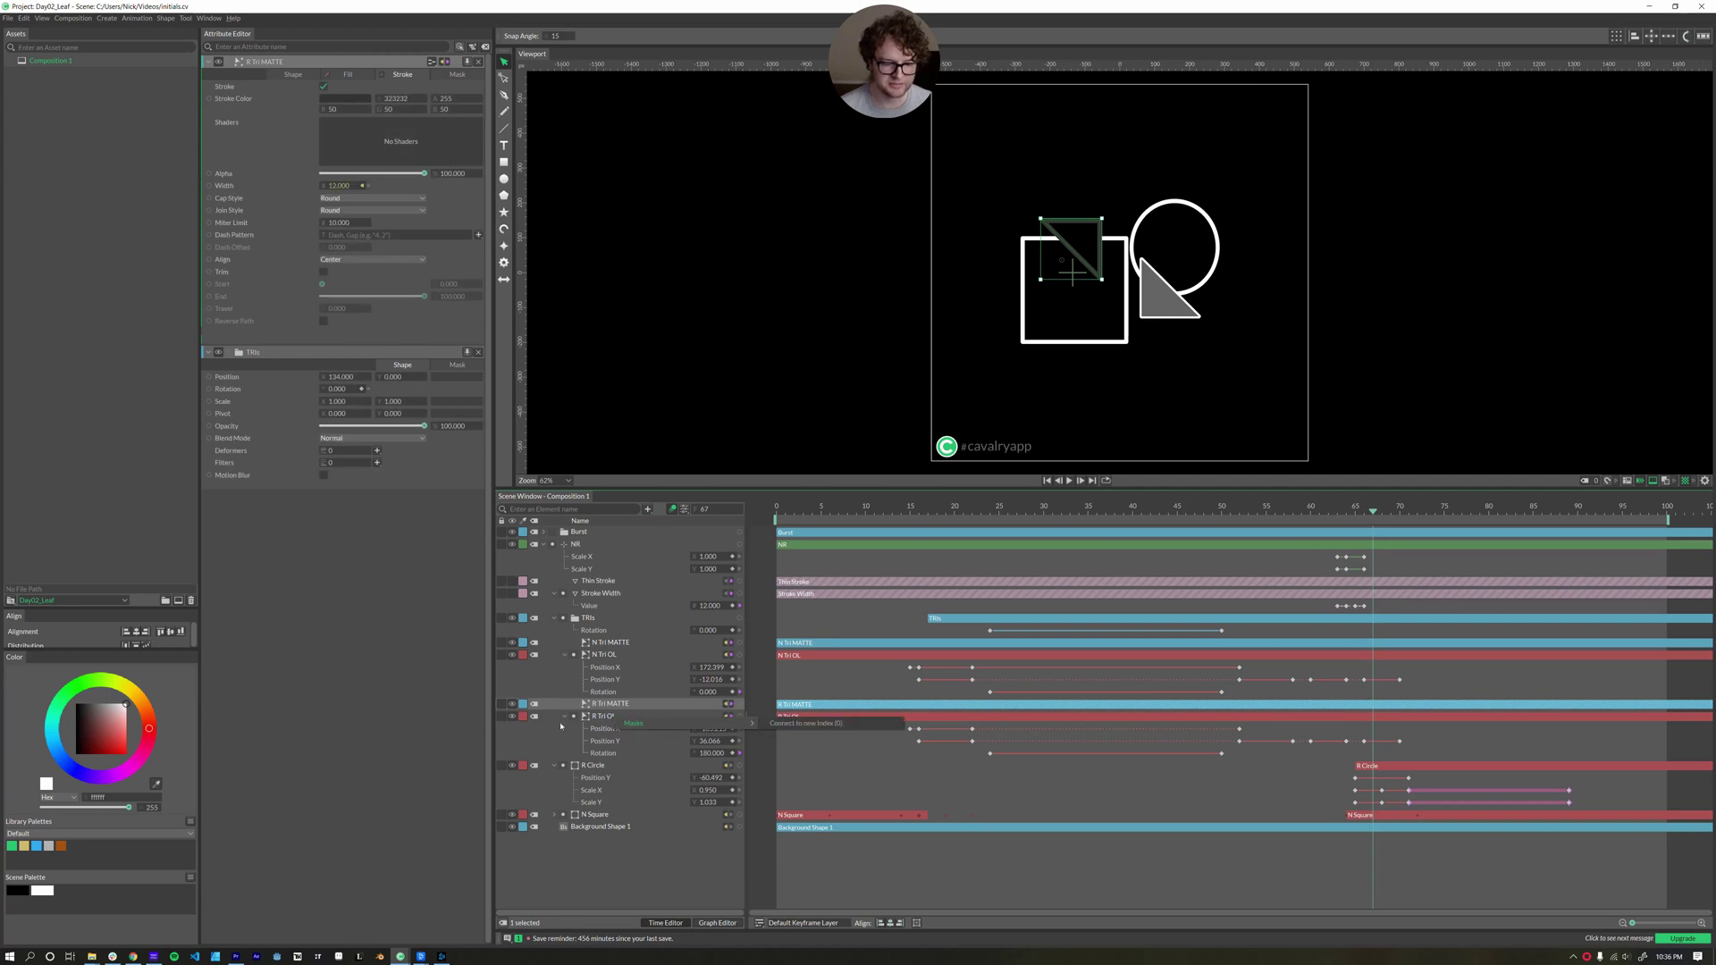
{"action": "left_click", "coordinate": [605, 668]}
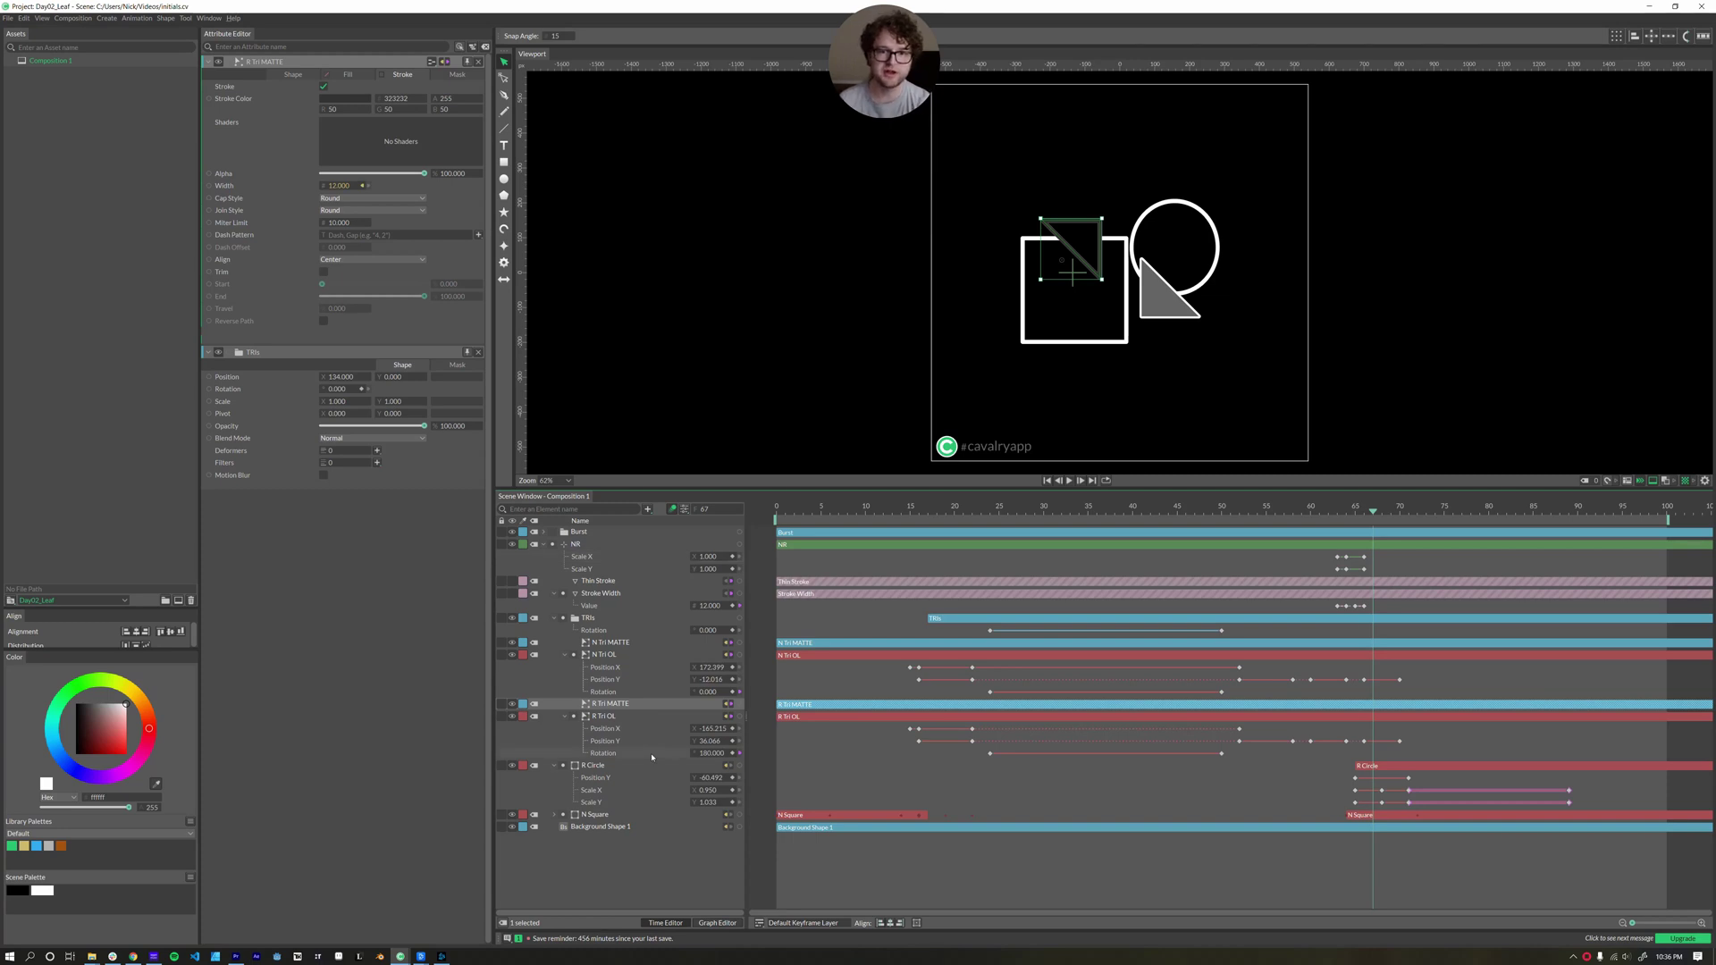
{"action": "left_click", "coordinate": [593, 815]}
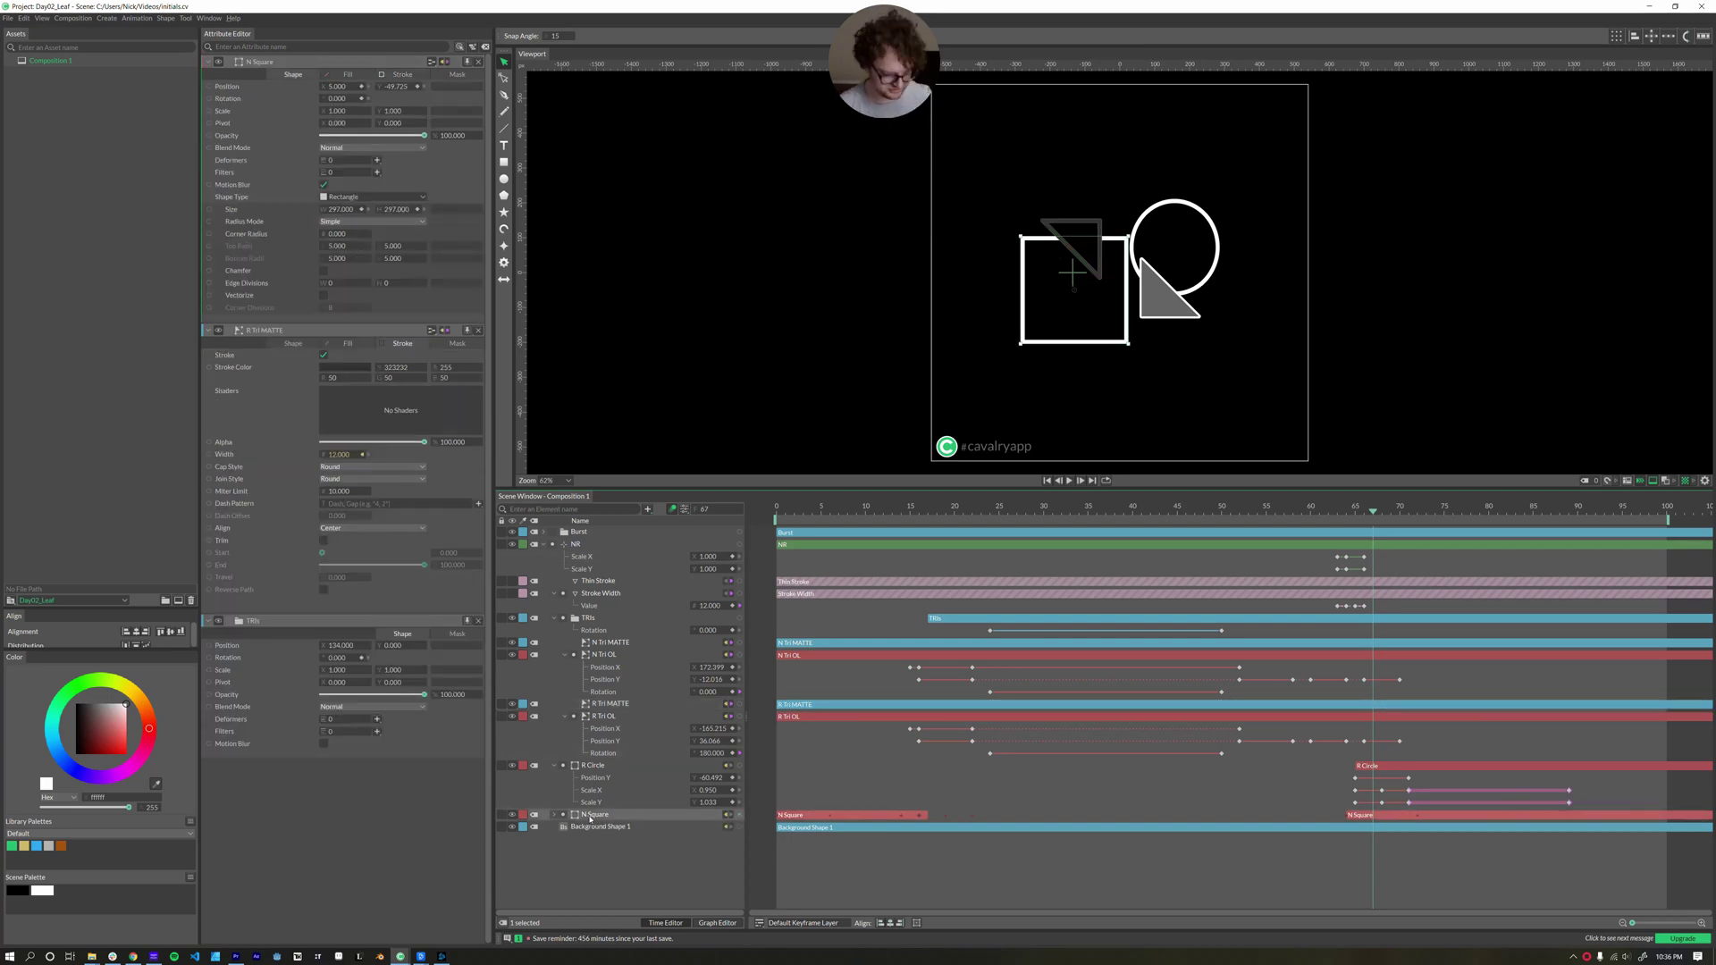
{"action": "left_click", "coordinate": [456, 74]}
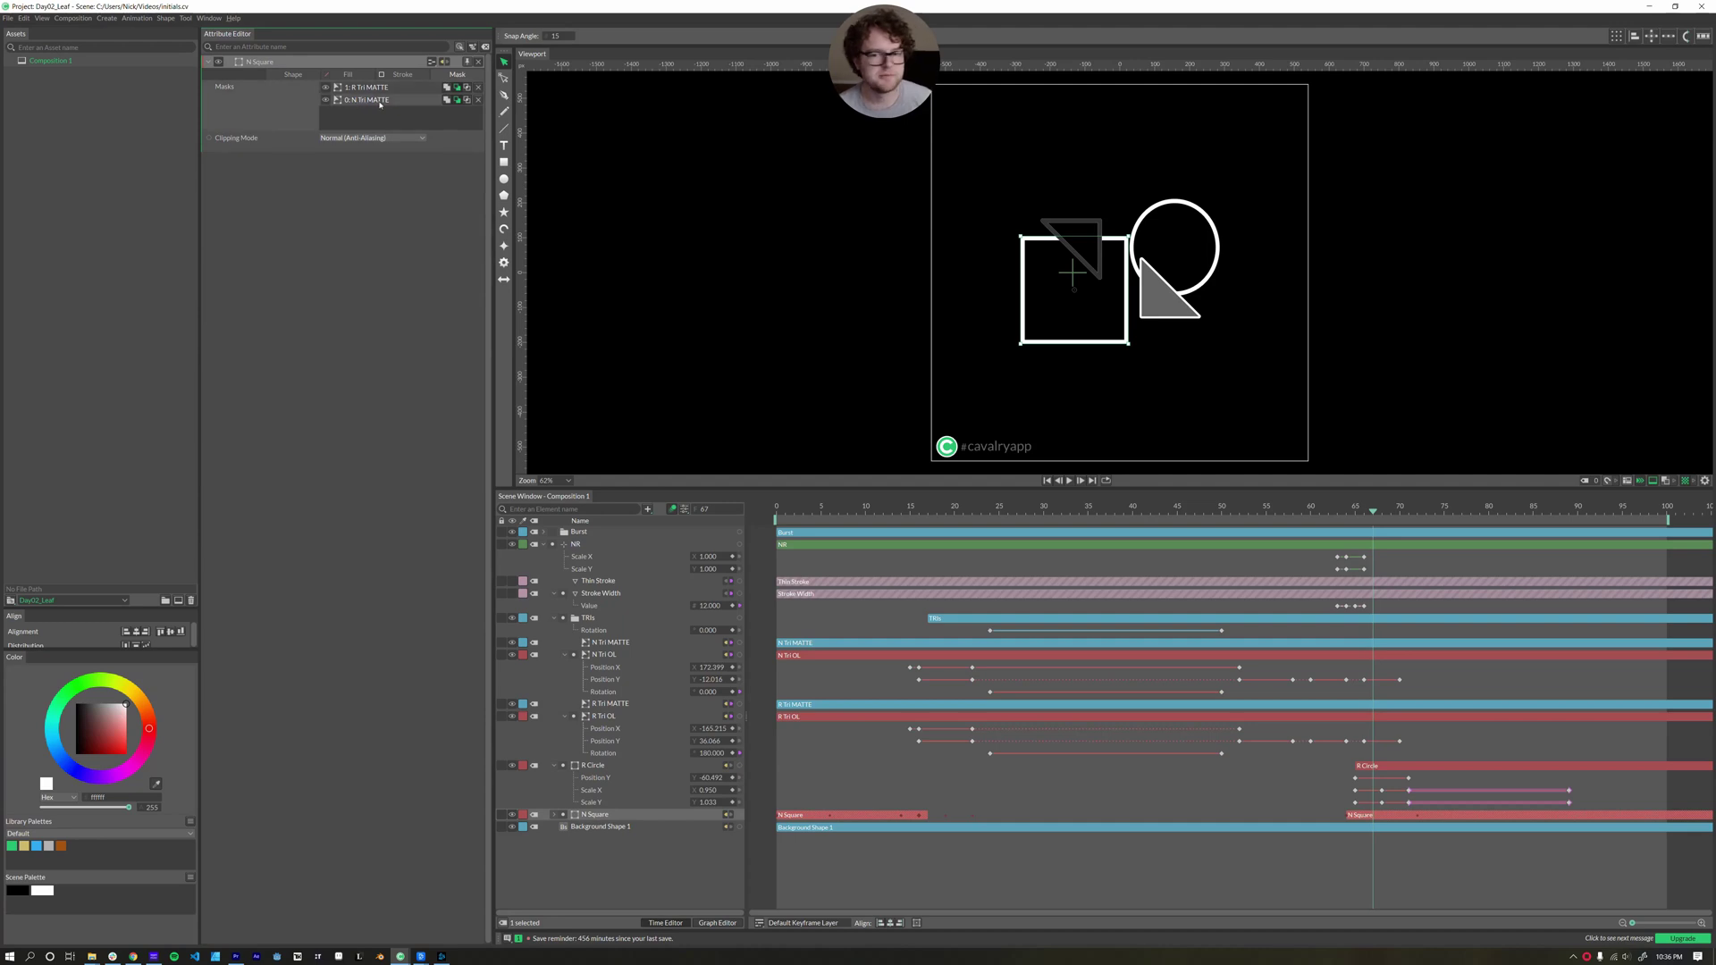
Inspect the R Tri MATTE and N Tri MATTE masks applied to N Square, selecting each matte and toggling the masks to compare their effect
{"action": "left_click", "coordinate": [337, 88]}
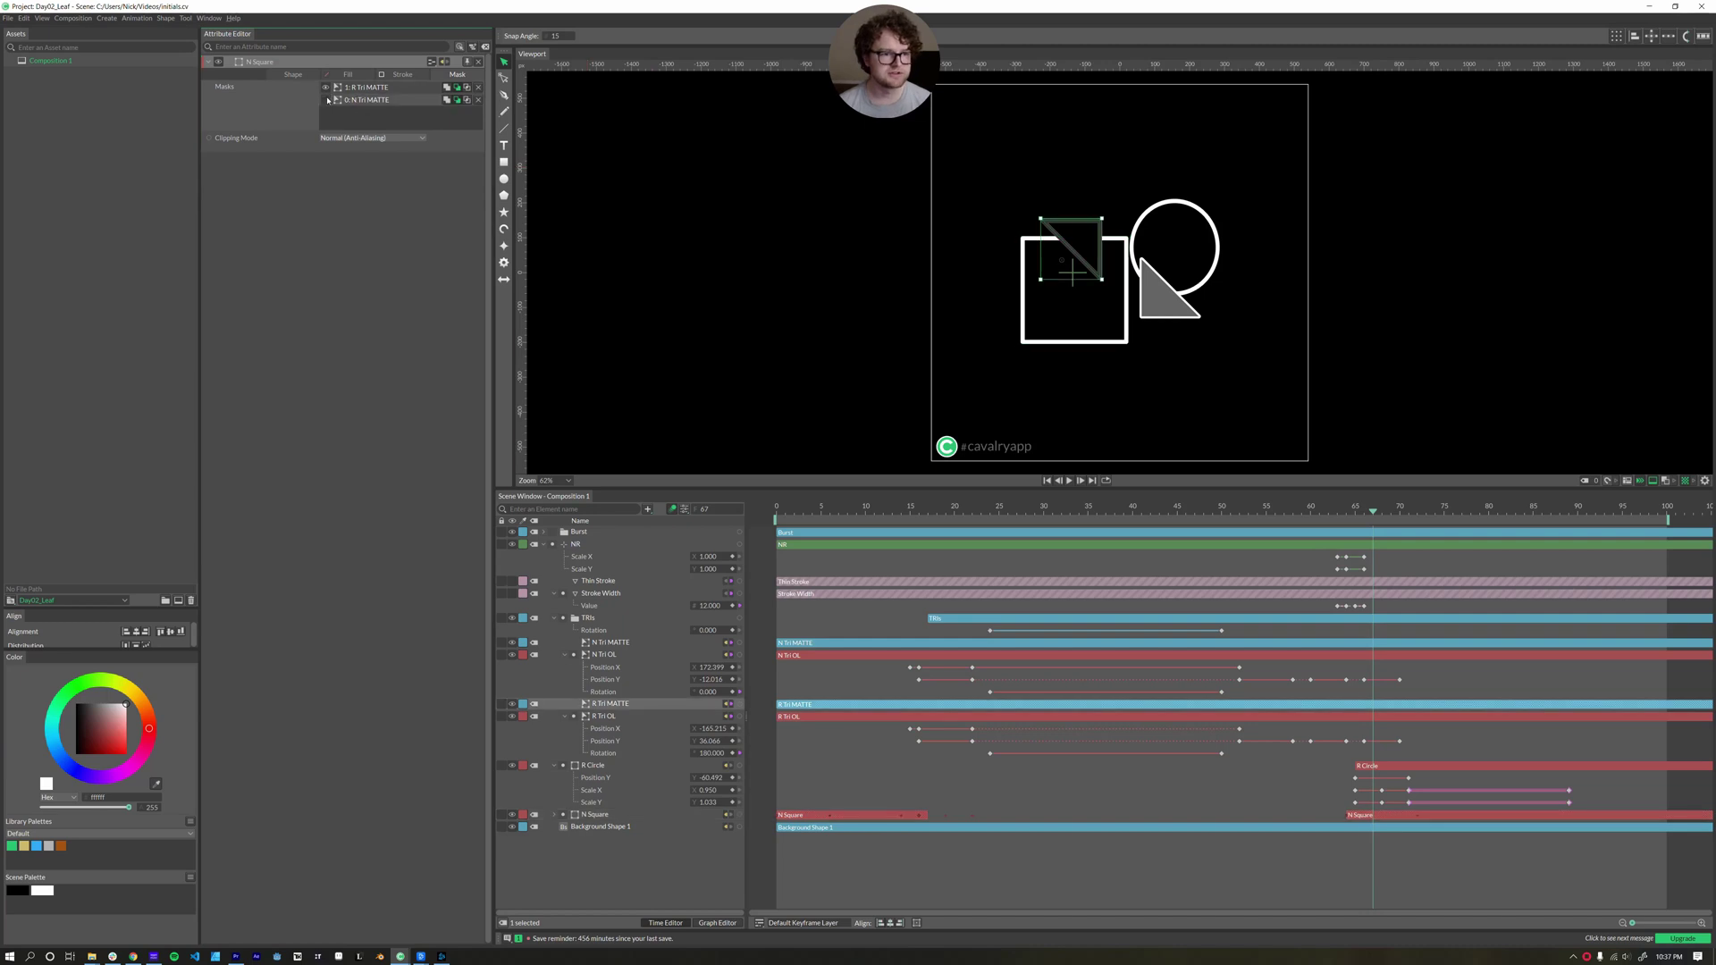
{"action": "left_click", "coordinate": [336, 100]}
{"action": "double_click", "coordinate": [326, 100]}
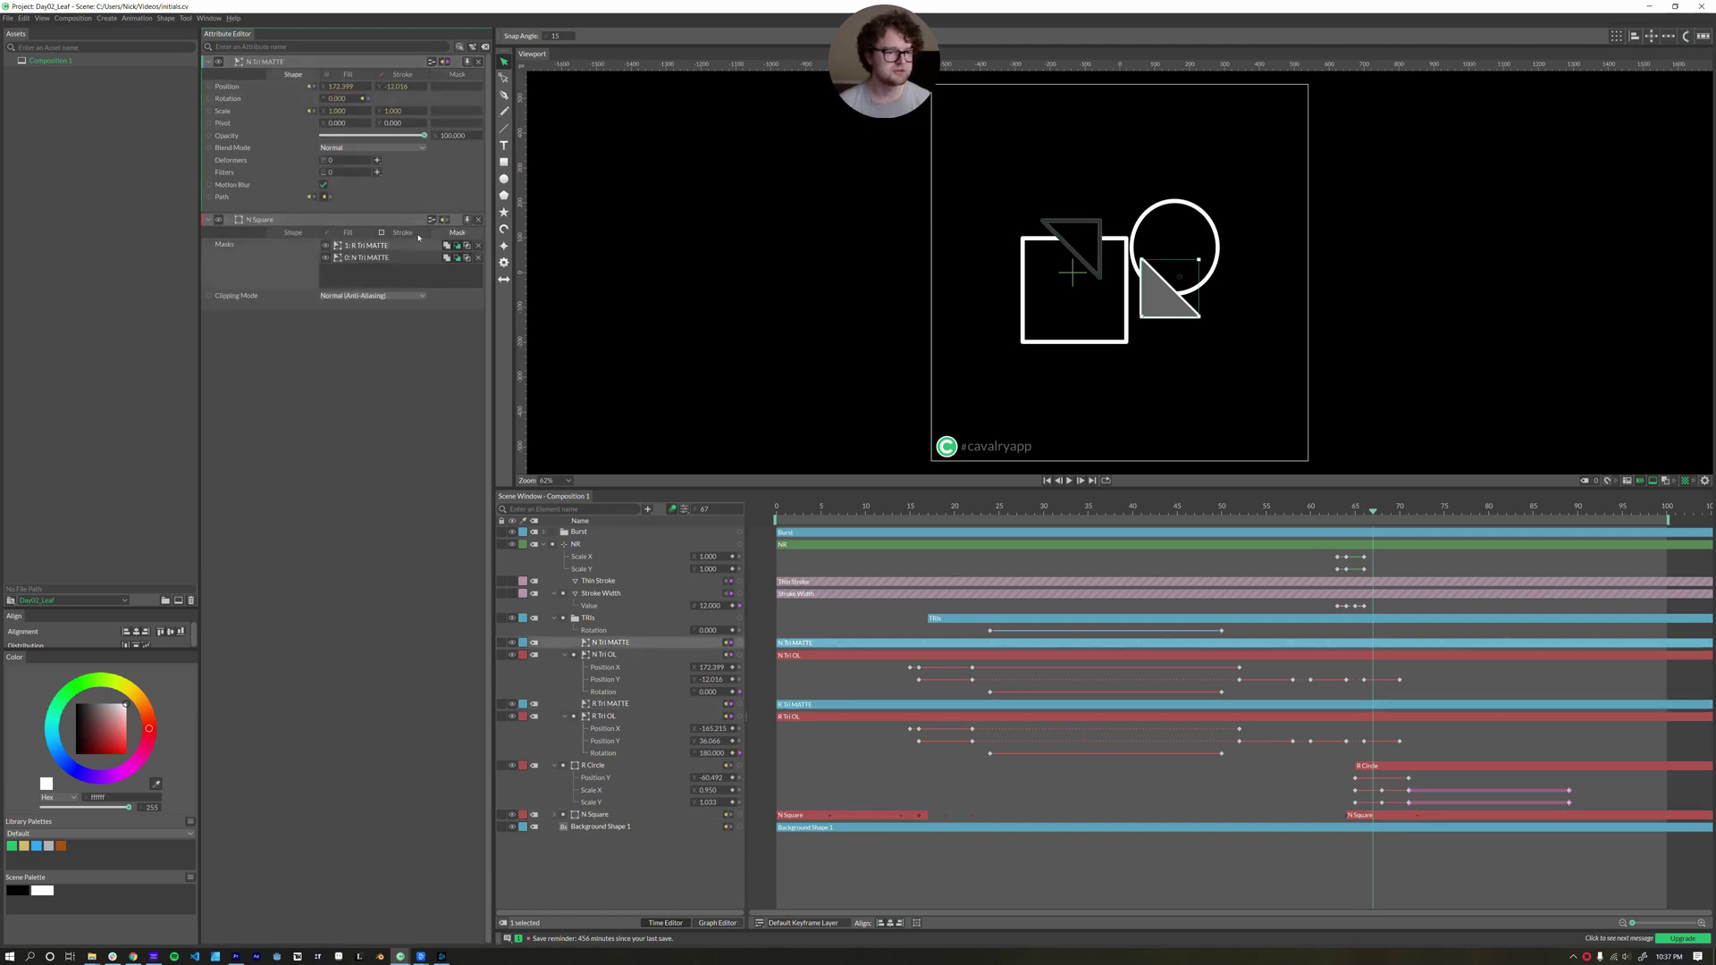
{"action": "left_click", "coordinate": [328, 248]}
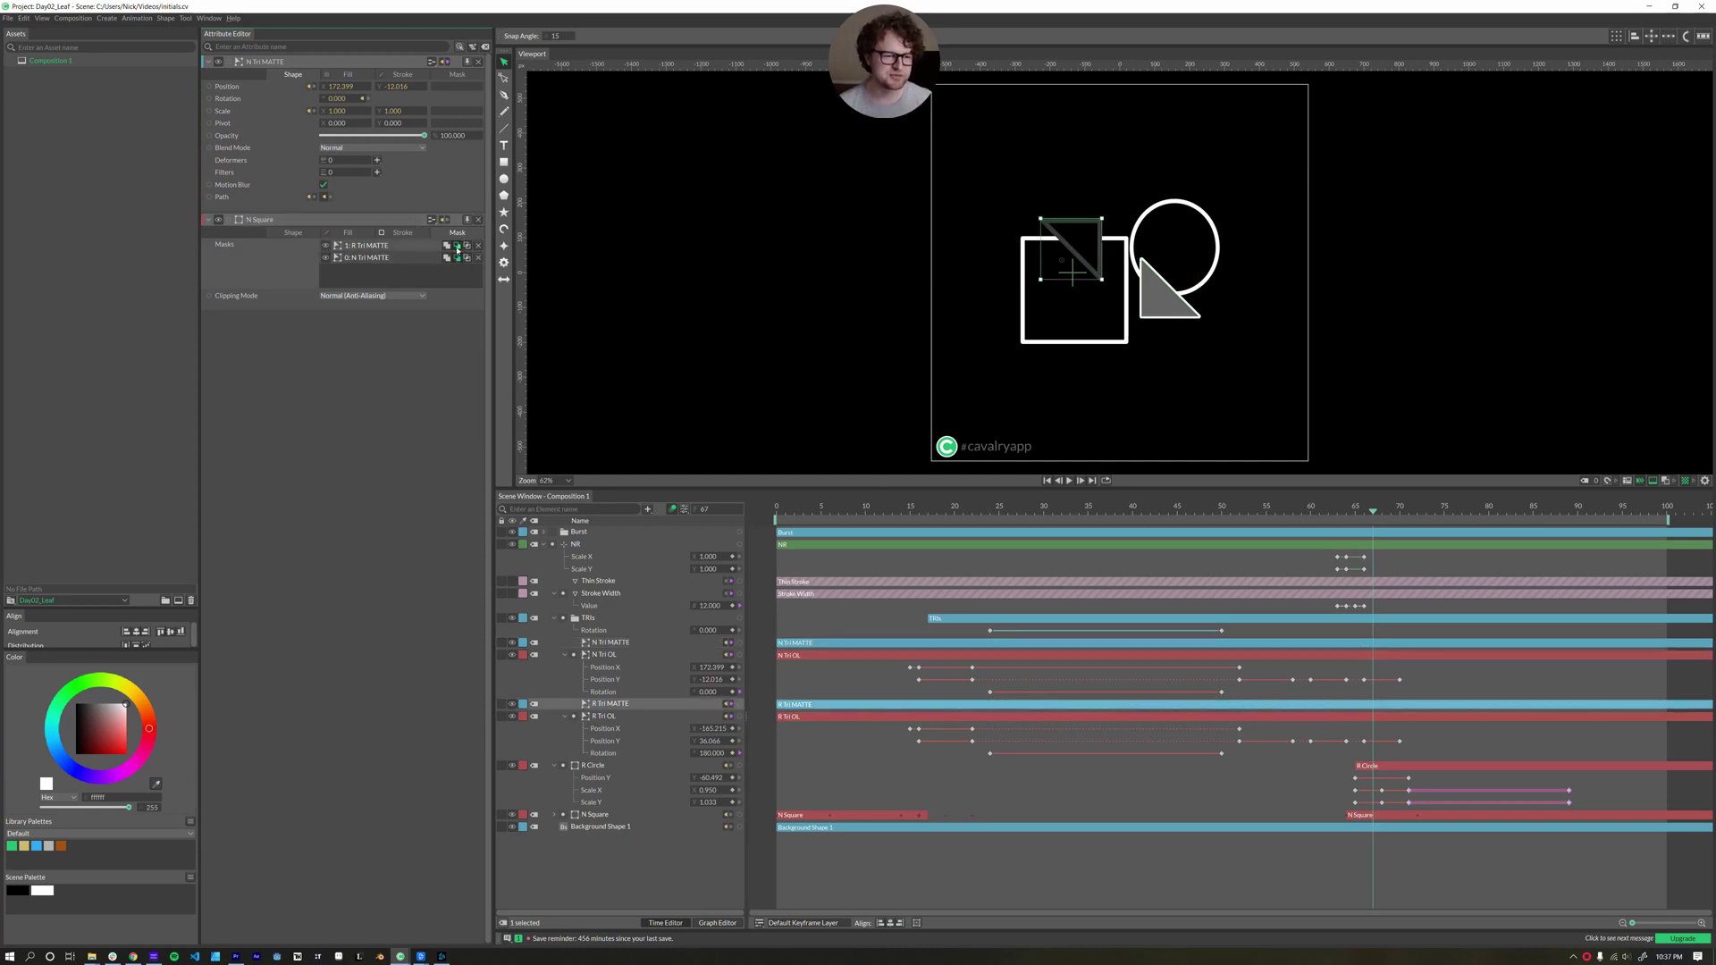
Hide the R Tri MATTE and N Tri MATTE layers, and compare R Tri MATTE's Motion Blur off and on at frame 64
{"action": "left_click", "coordinate": [512, 704]}
{"action": "left_click", "coordinate": [512, 643]}
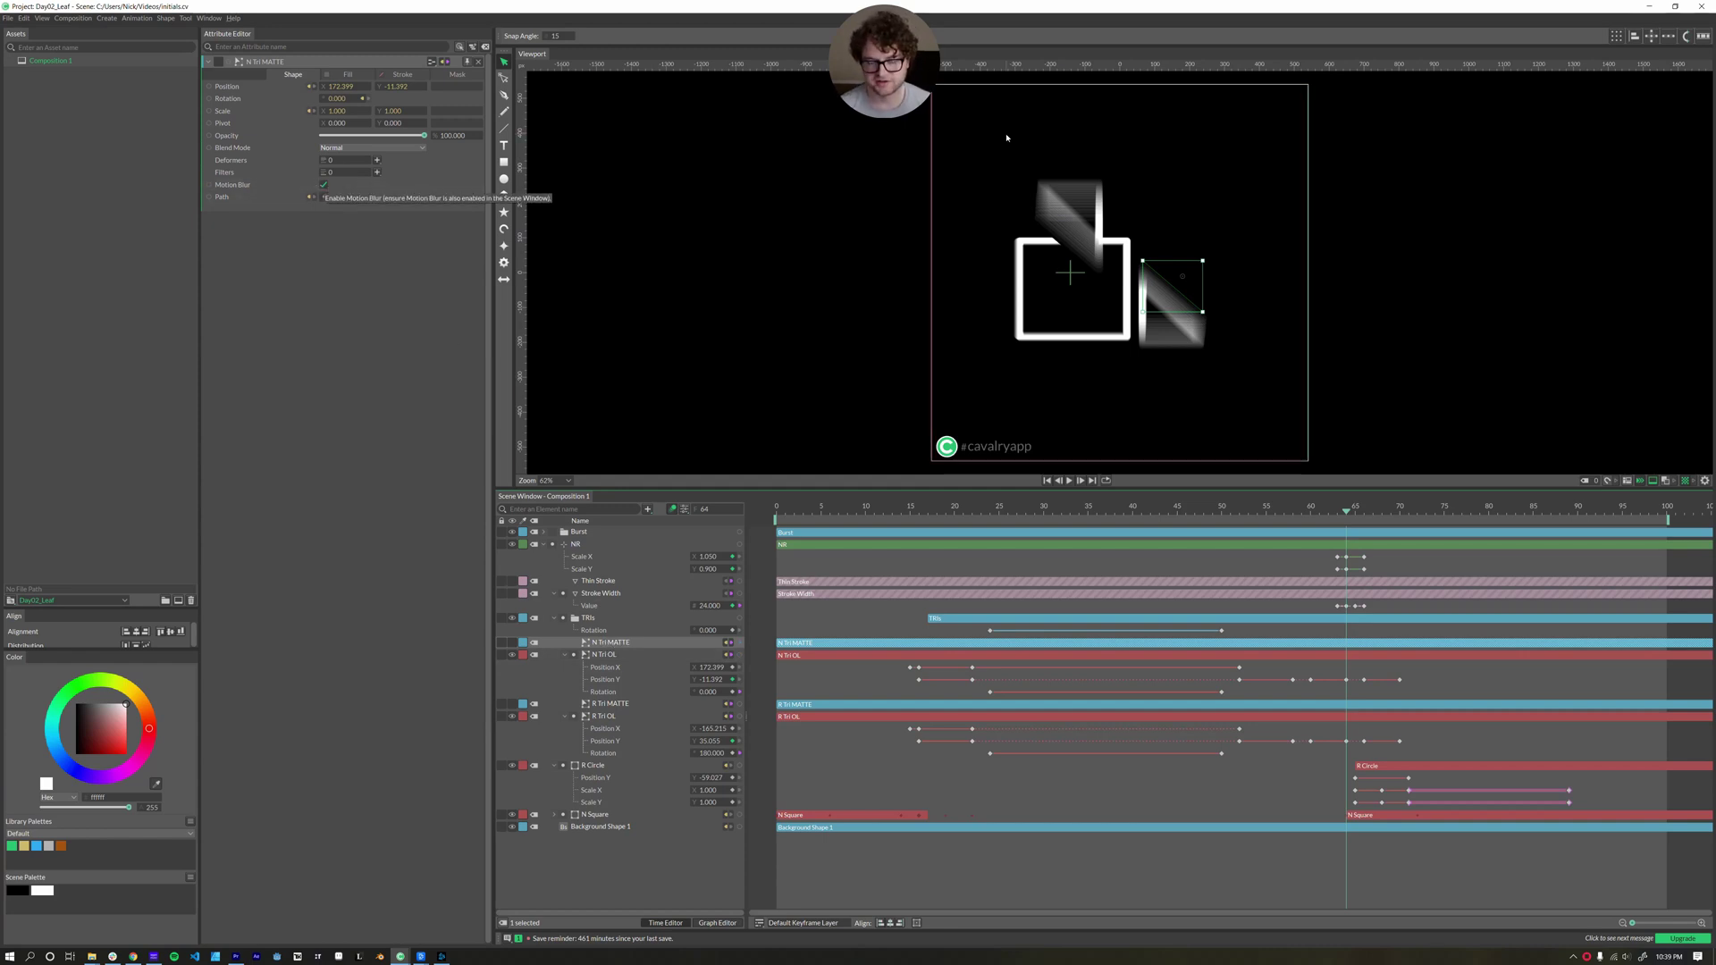
{"action": "left_click", "coordinate": [601, 705]}
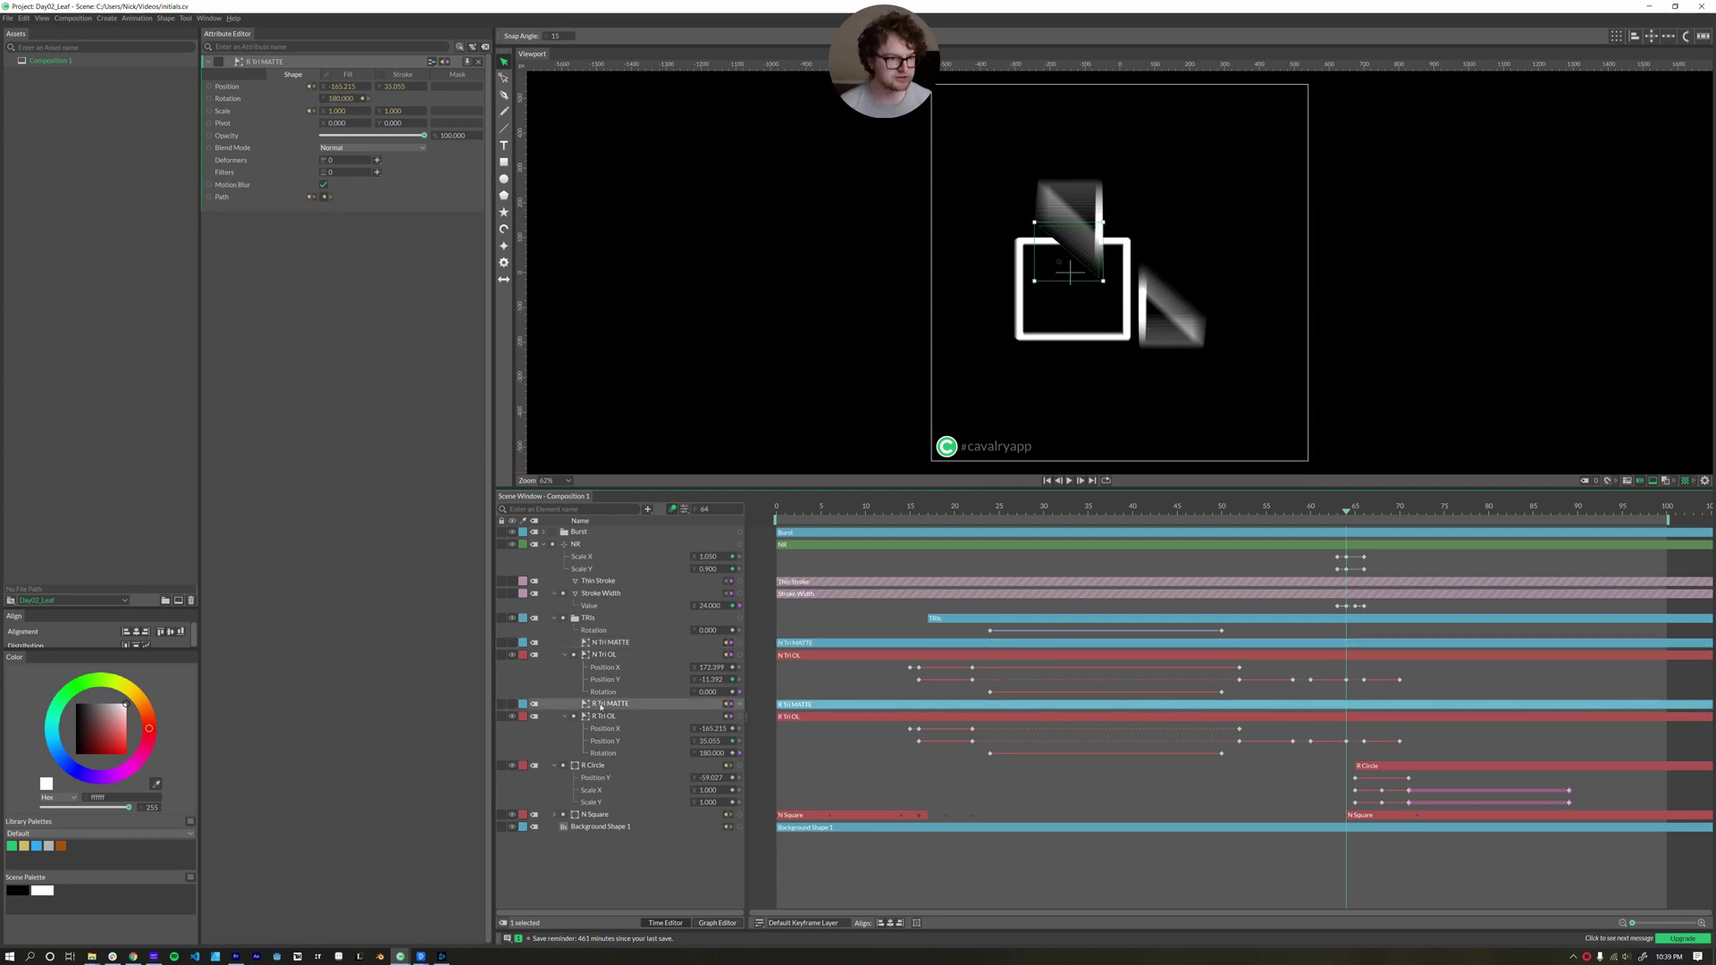
{"action": "left_click", "coordinate": [323, 185]}
{"action": "left_click", "coordinate": [323, 185]}
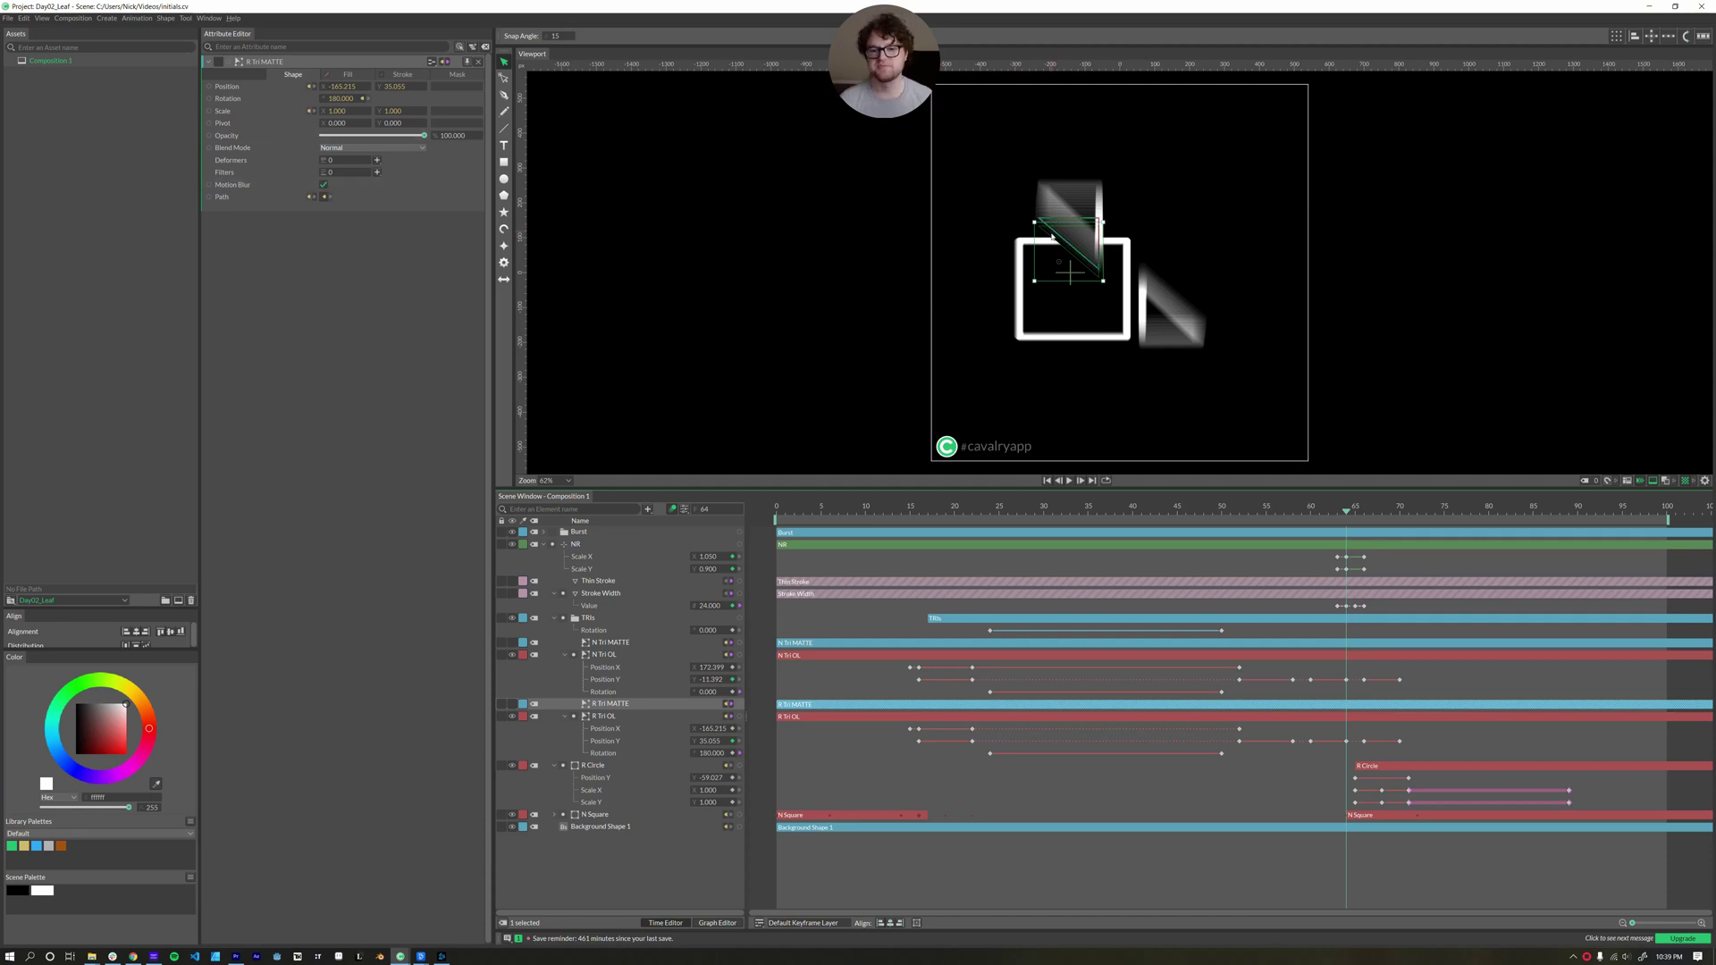